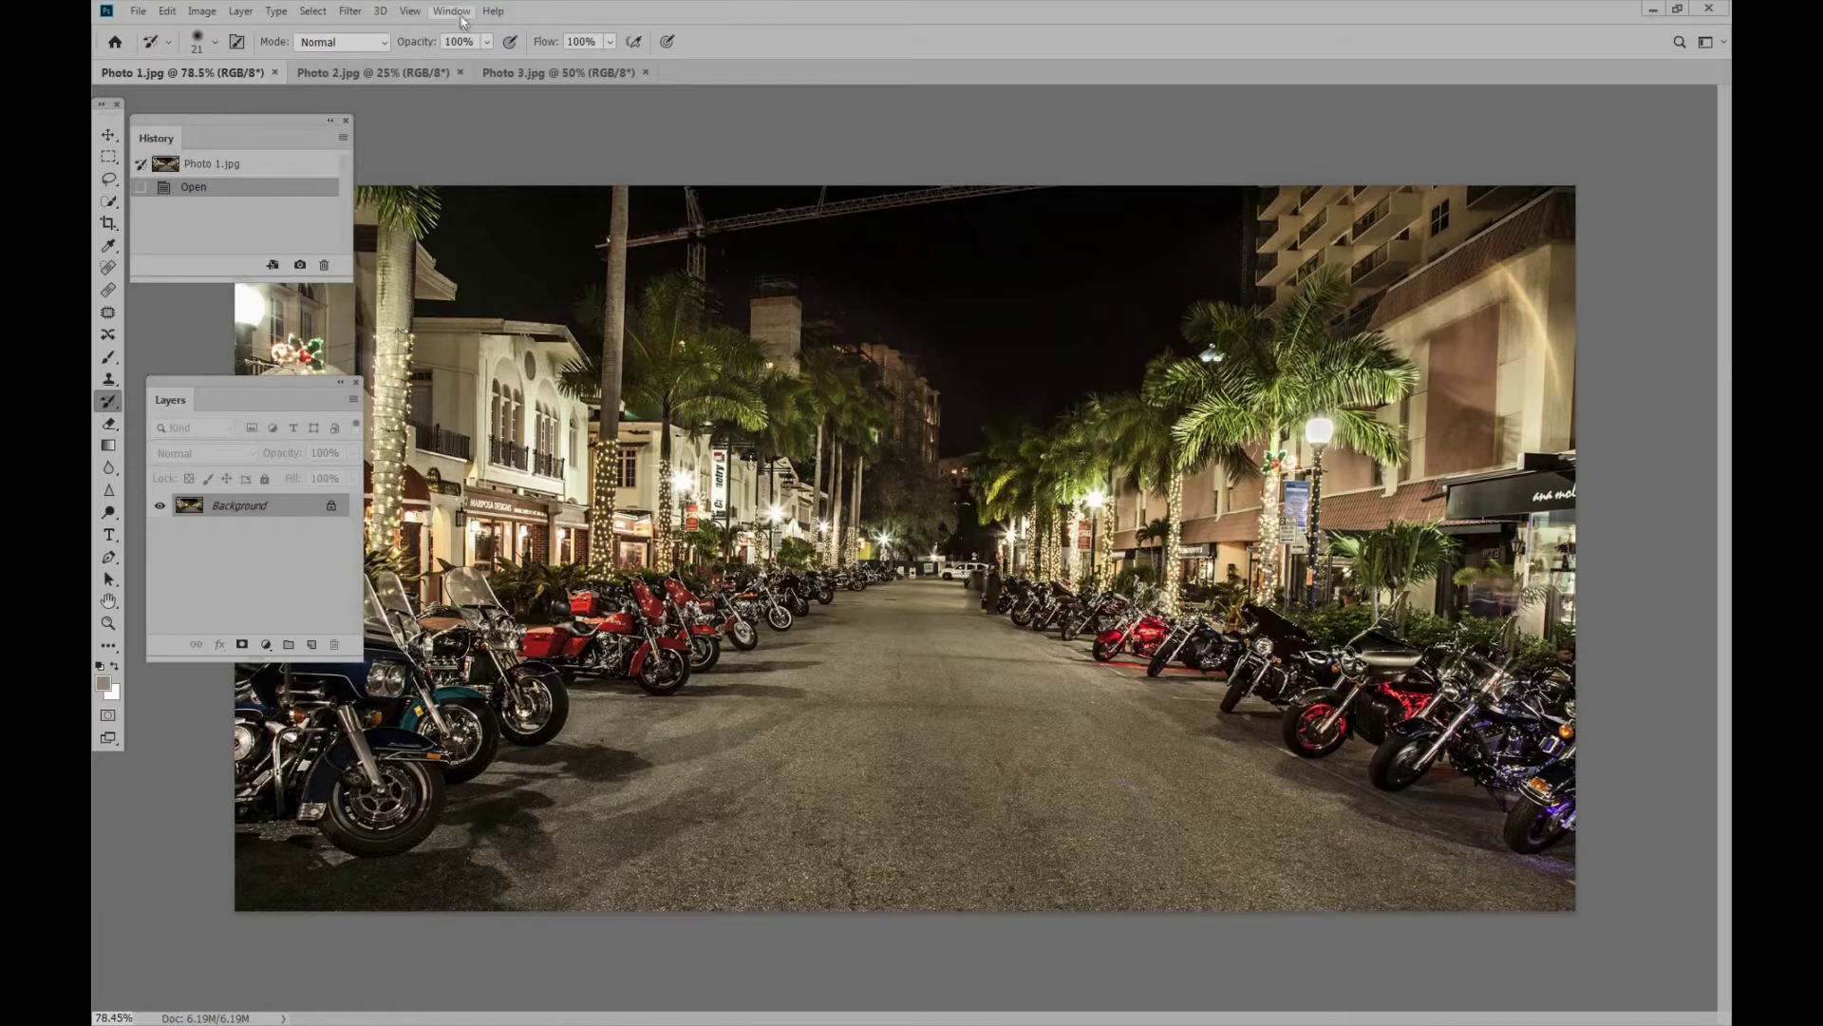
# Open the Window menu to see the panels that can be shown.
pyautogui.click(453, 12)
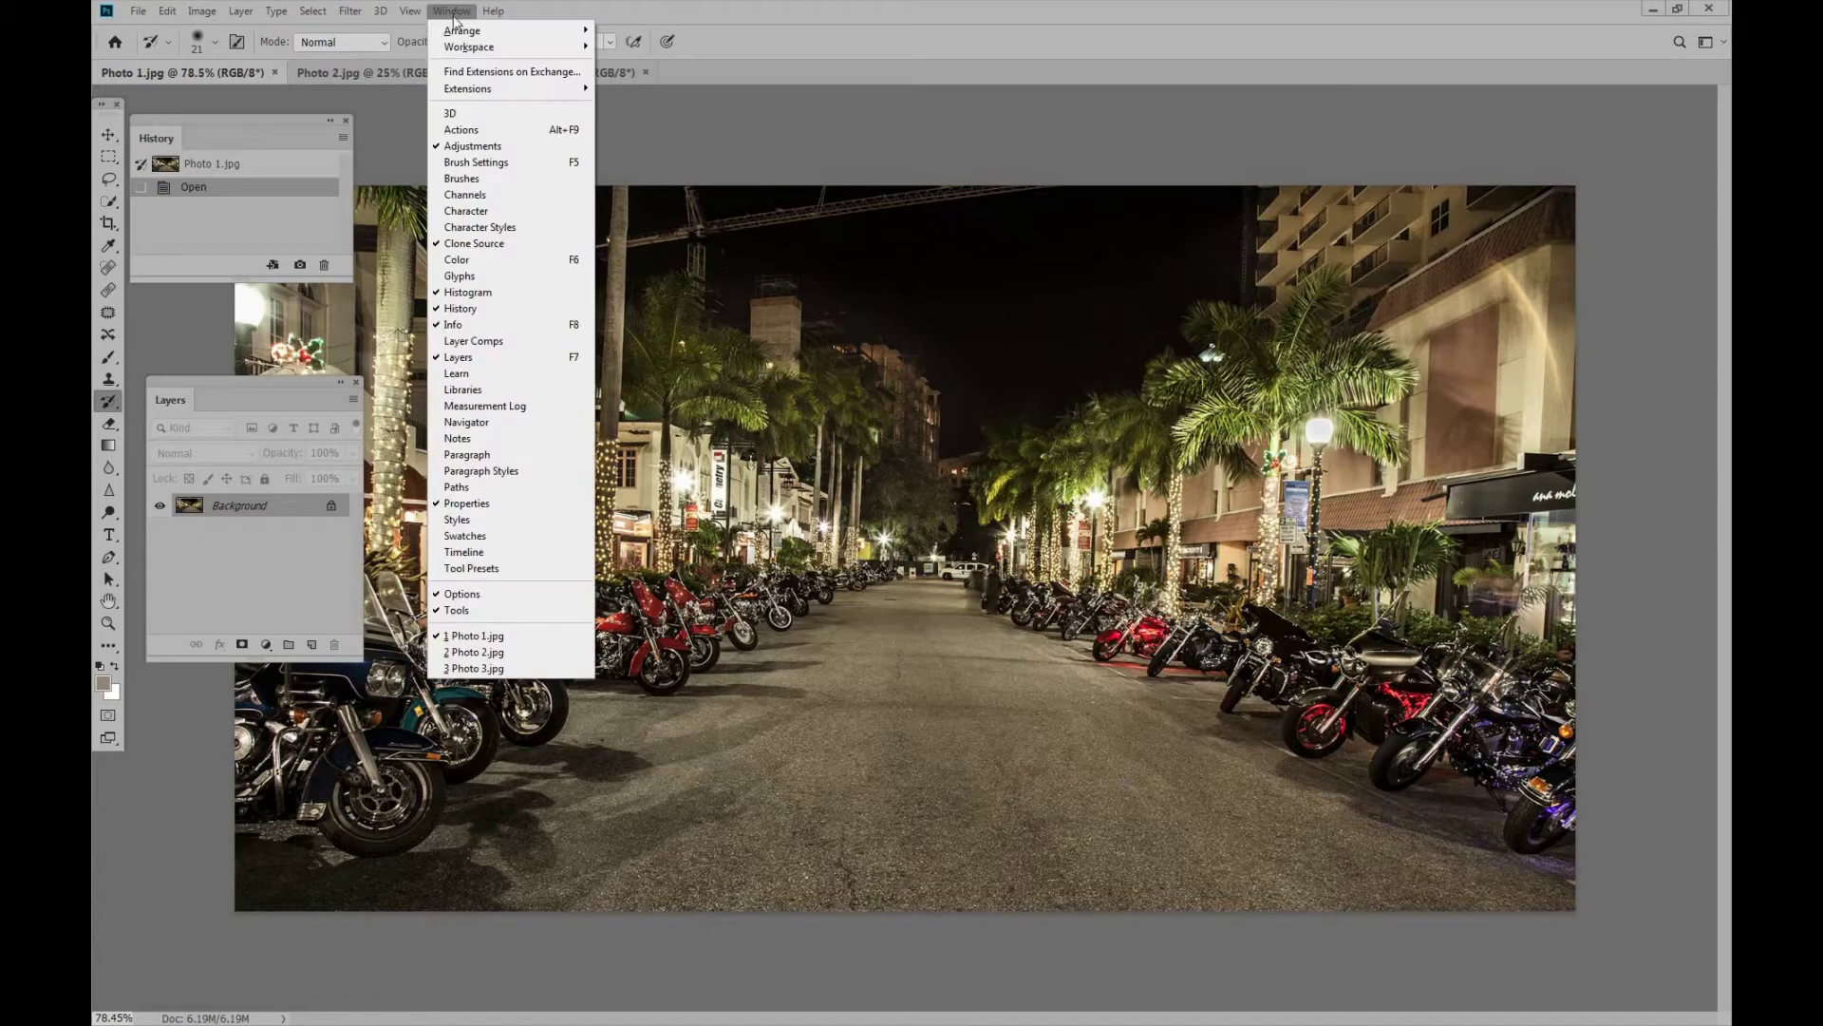
# Show the Actions panel, move it beside the photo, and open its flyout menu.
pyautogui.moveTo(455, 34)
pyautogui.click(516, 130)
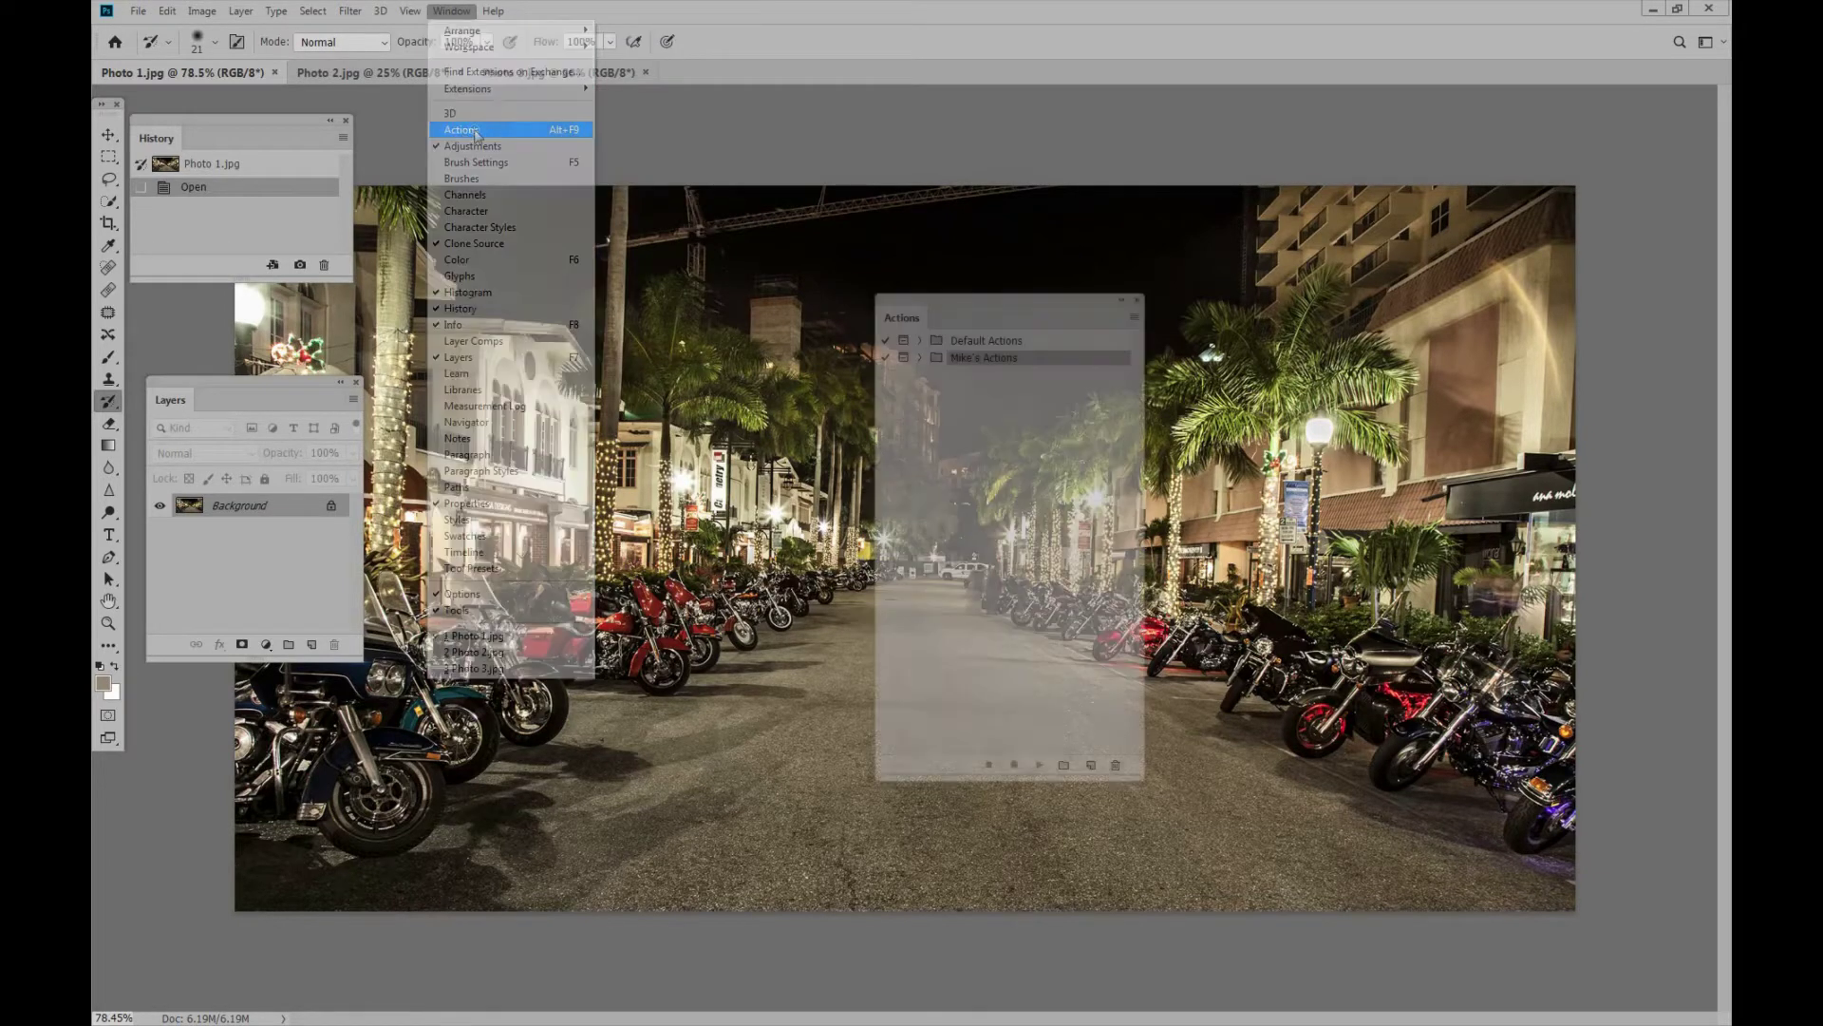
pyautogui.moveTo(978, 316); pyautogui.dragTo(927, 152)
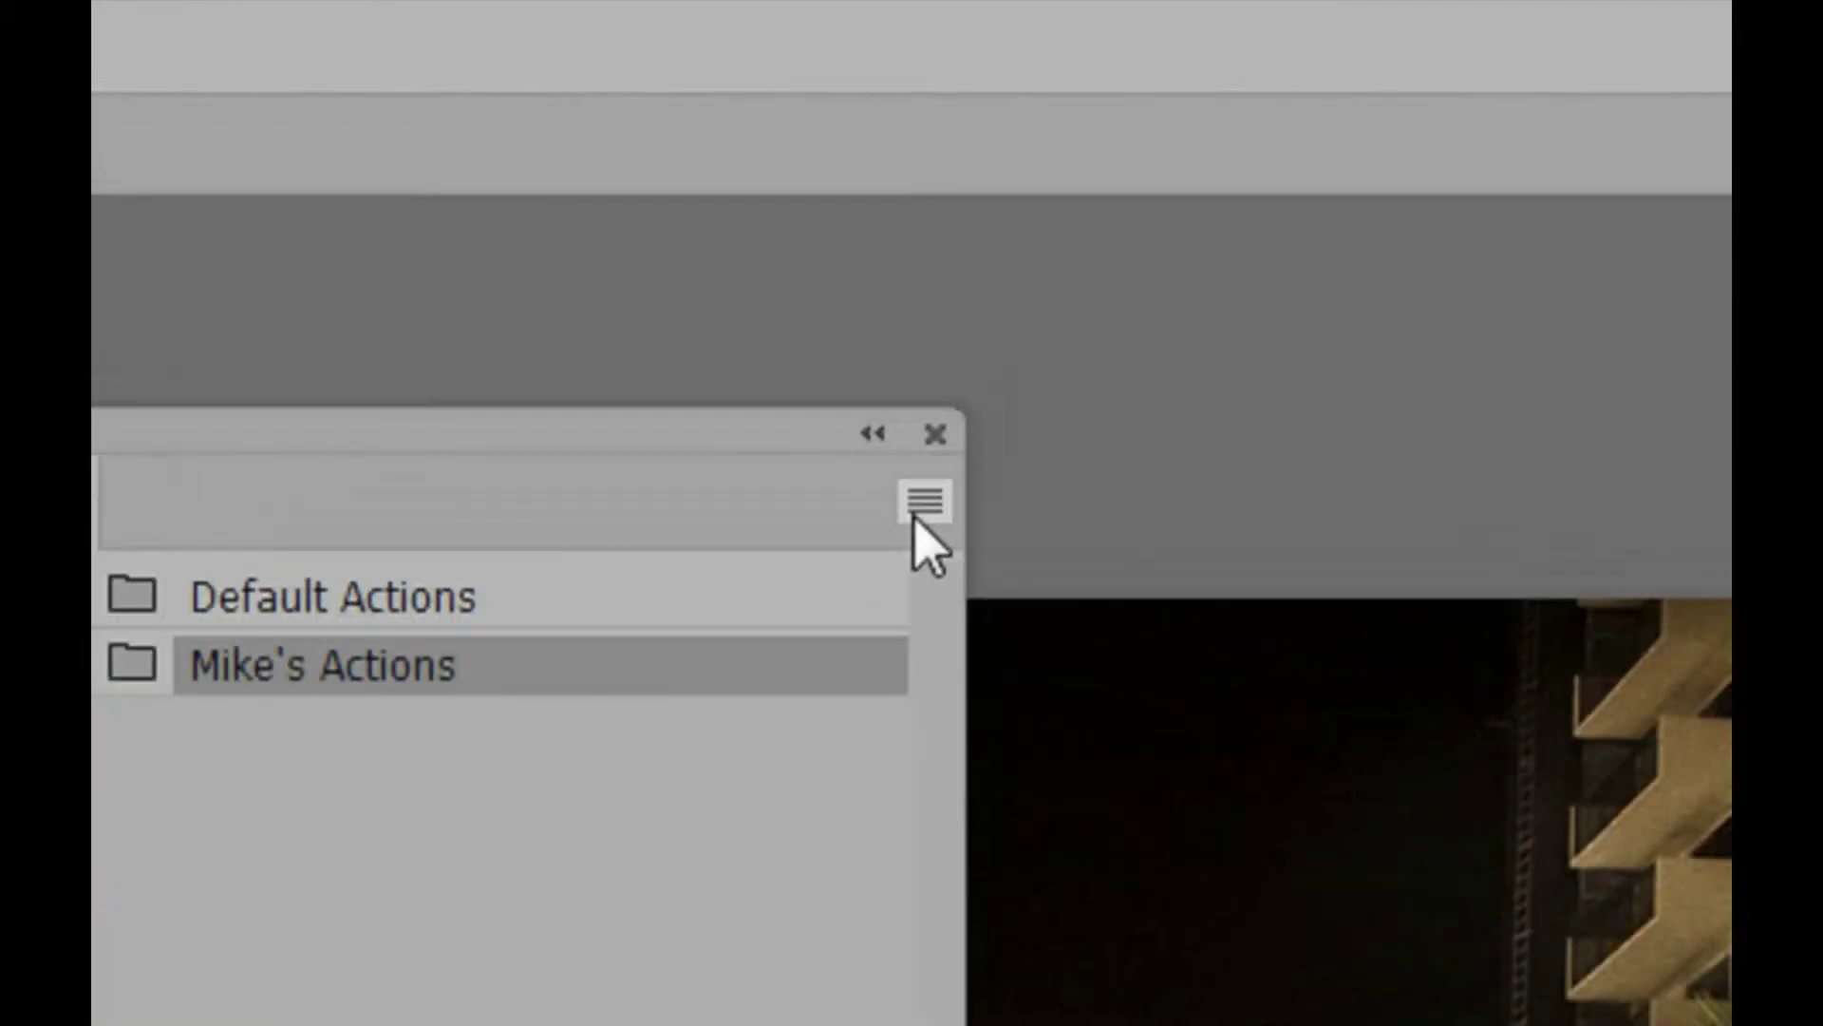
pyautogui.click(917, 510)
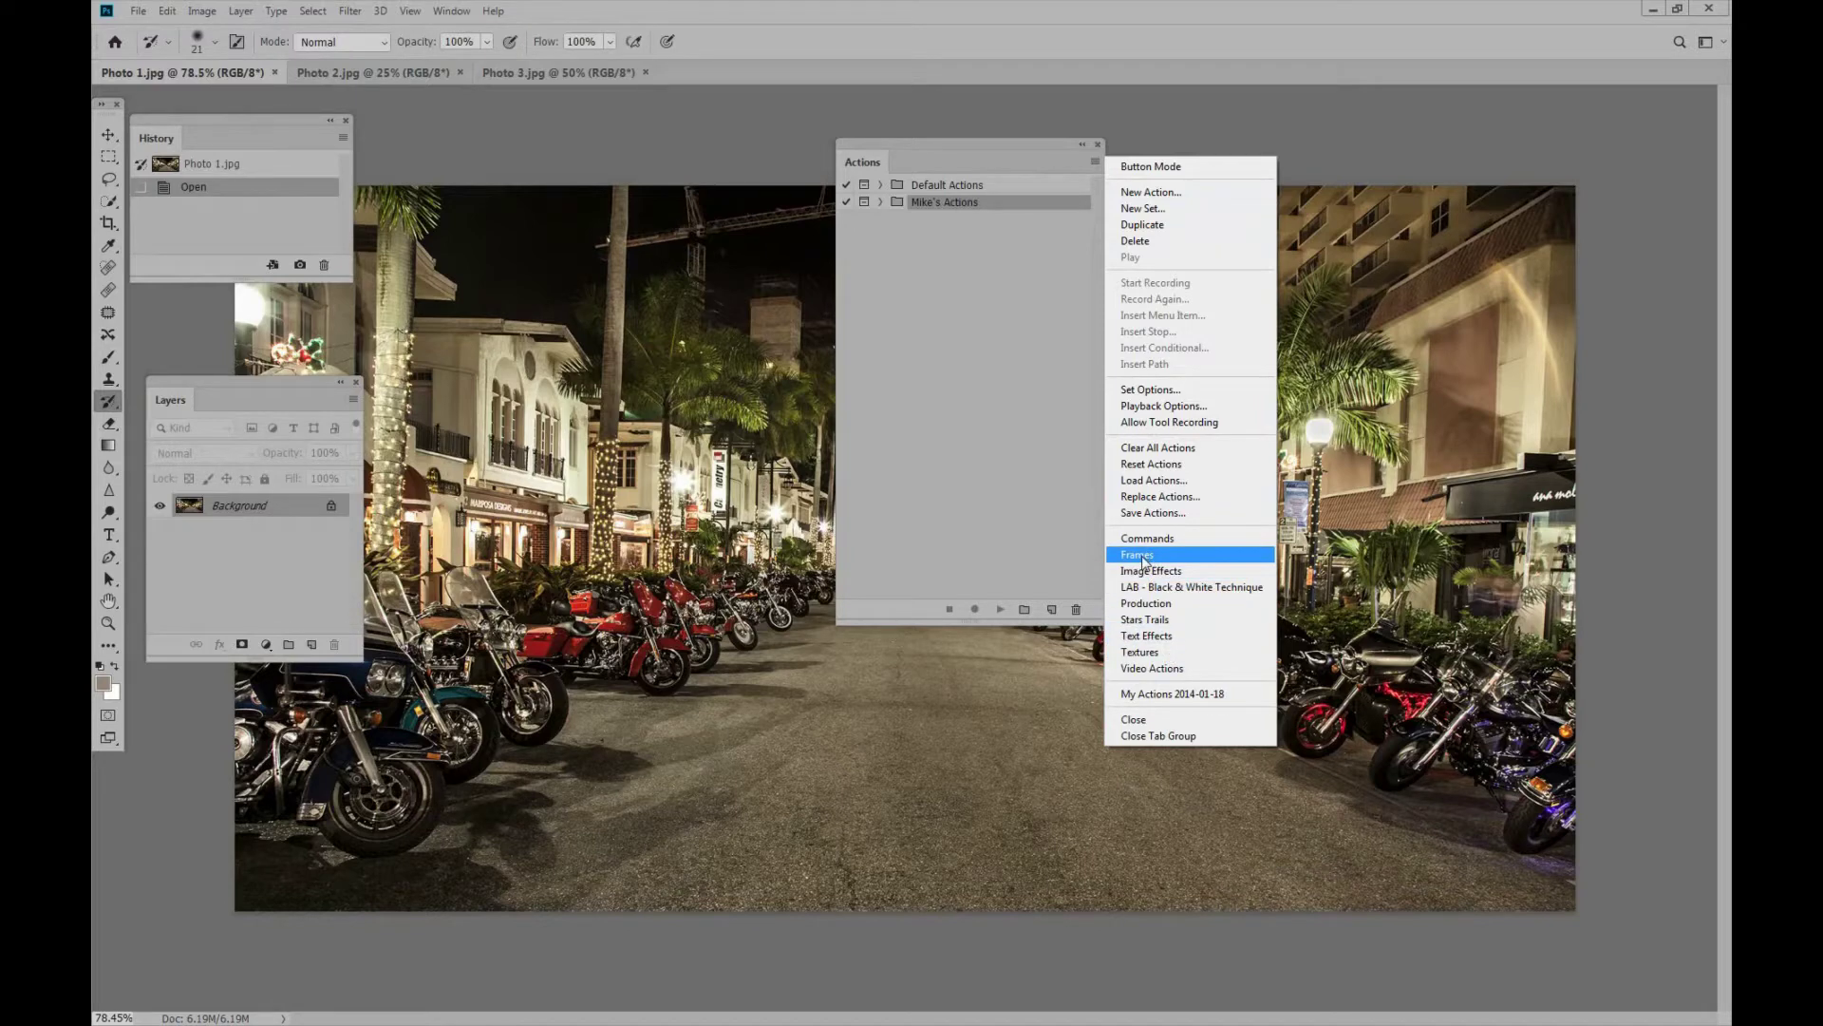
# Load the Frames action set and run Wood Frame - 50 pixel on the photo.
pyautogui.click(1142, 558)
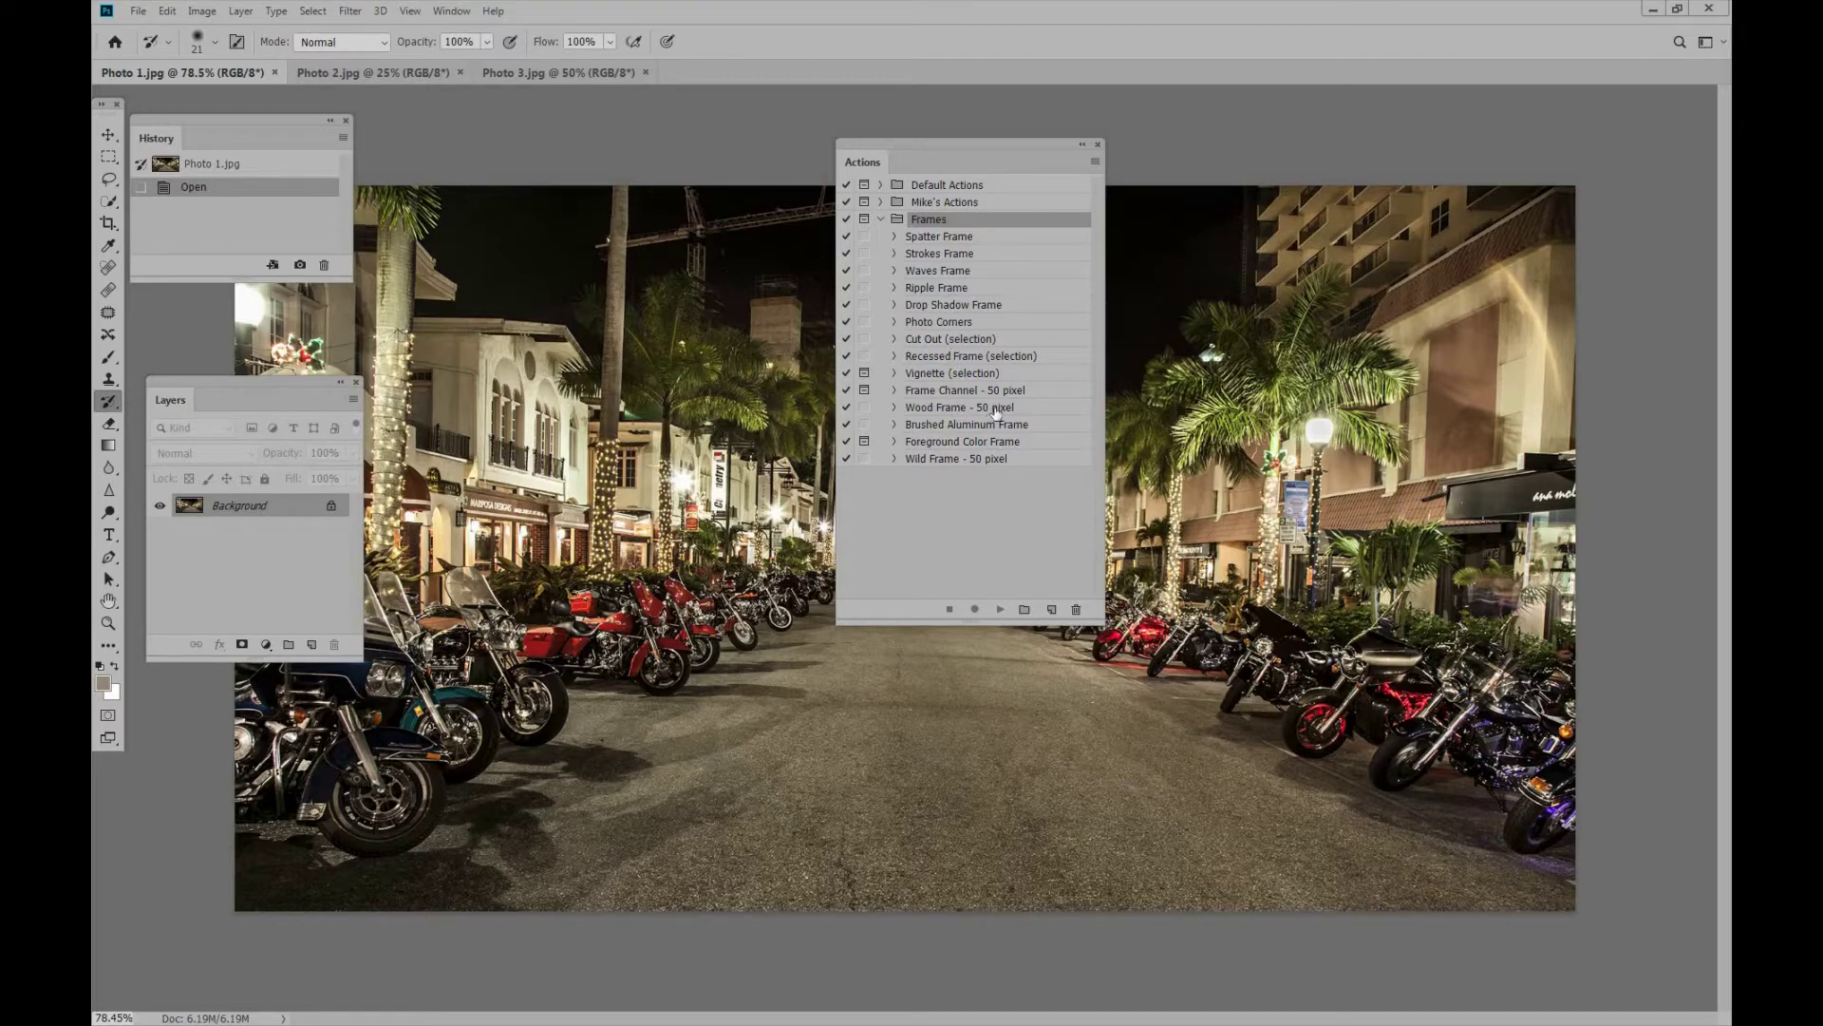
pyautogui.click(929, 410)
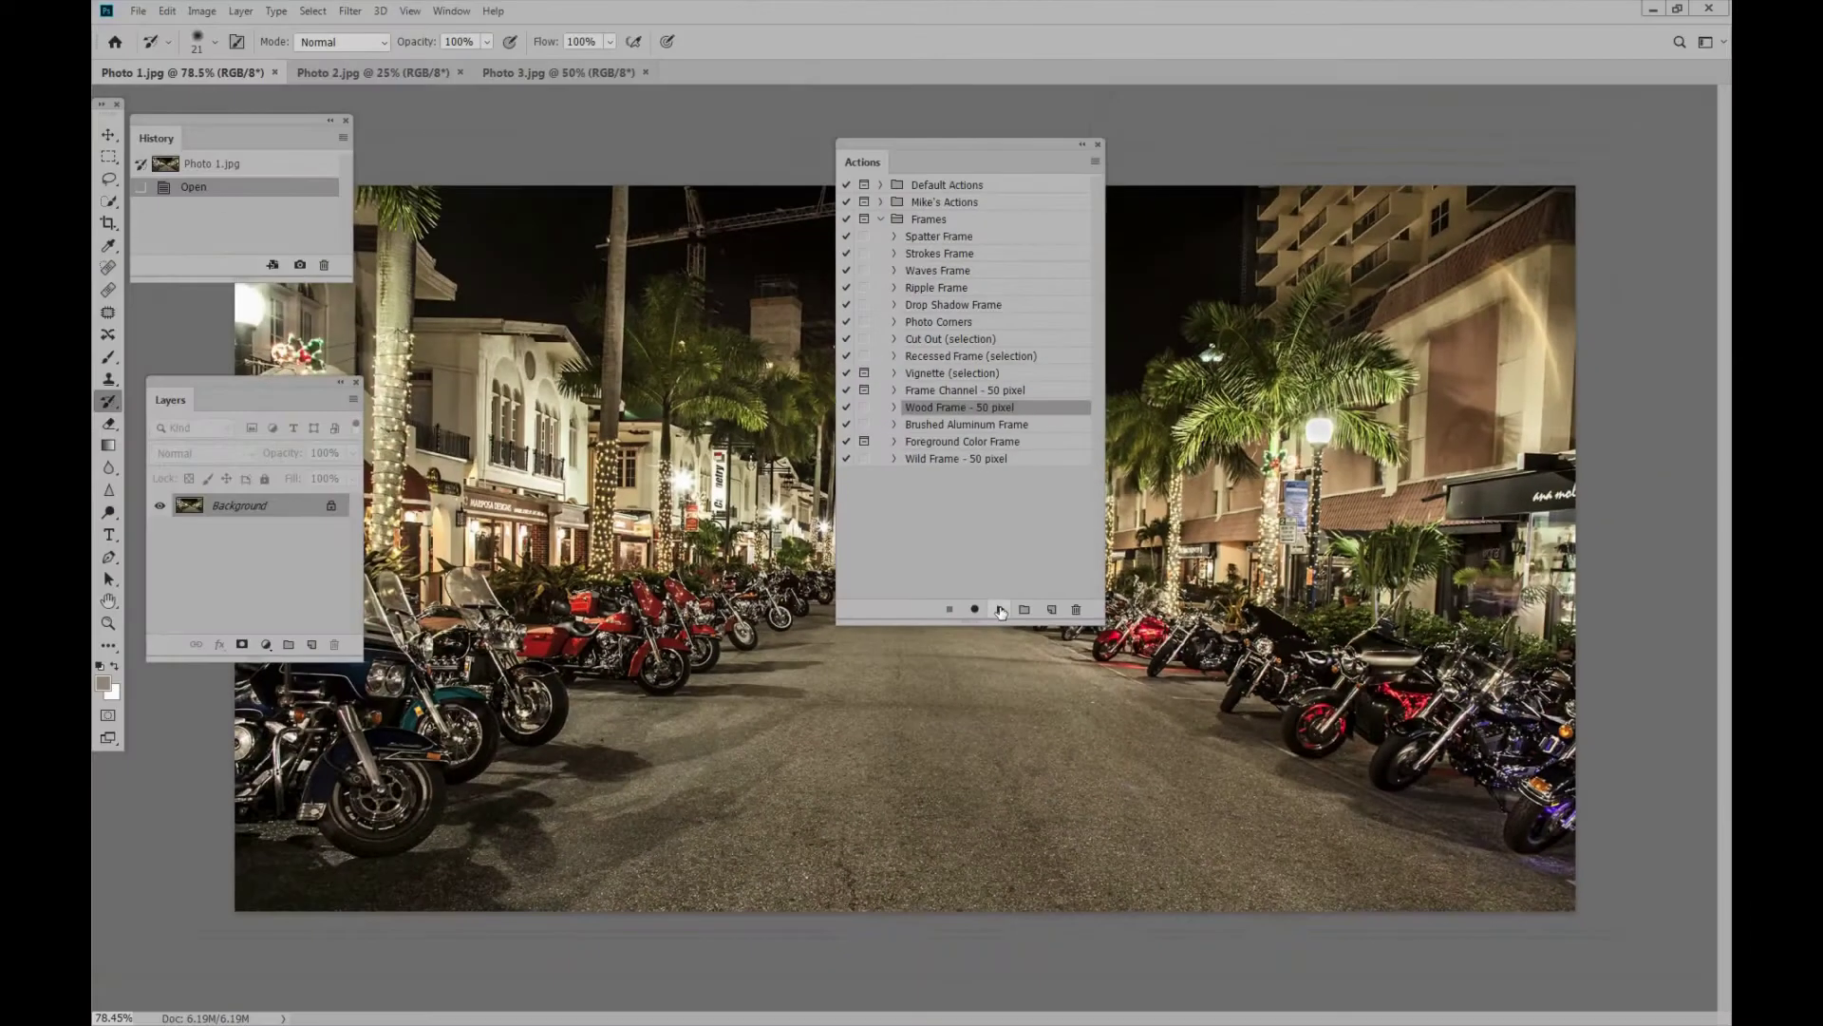
pyautogui.click(1000, 609)
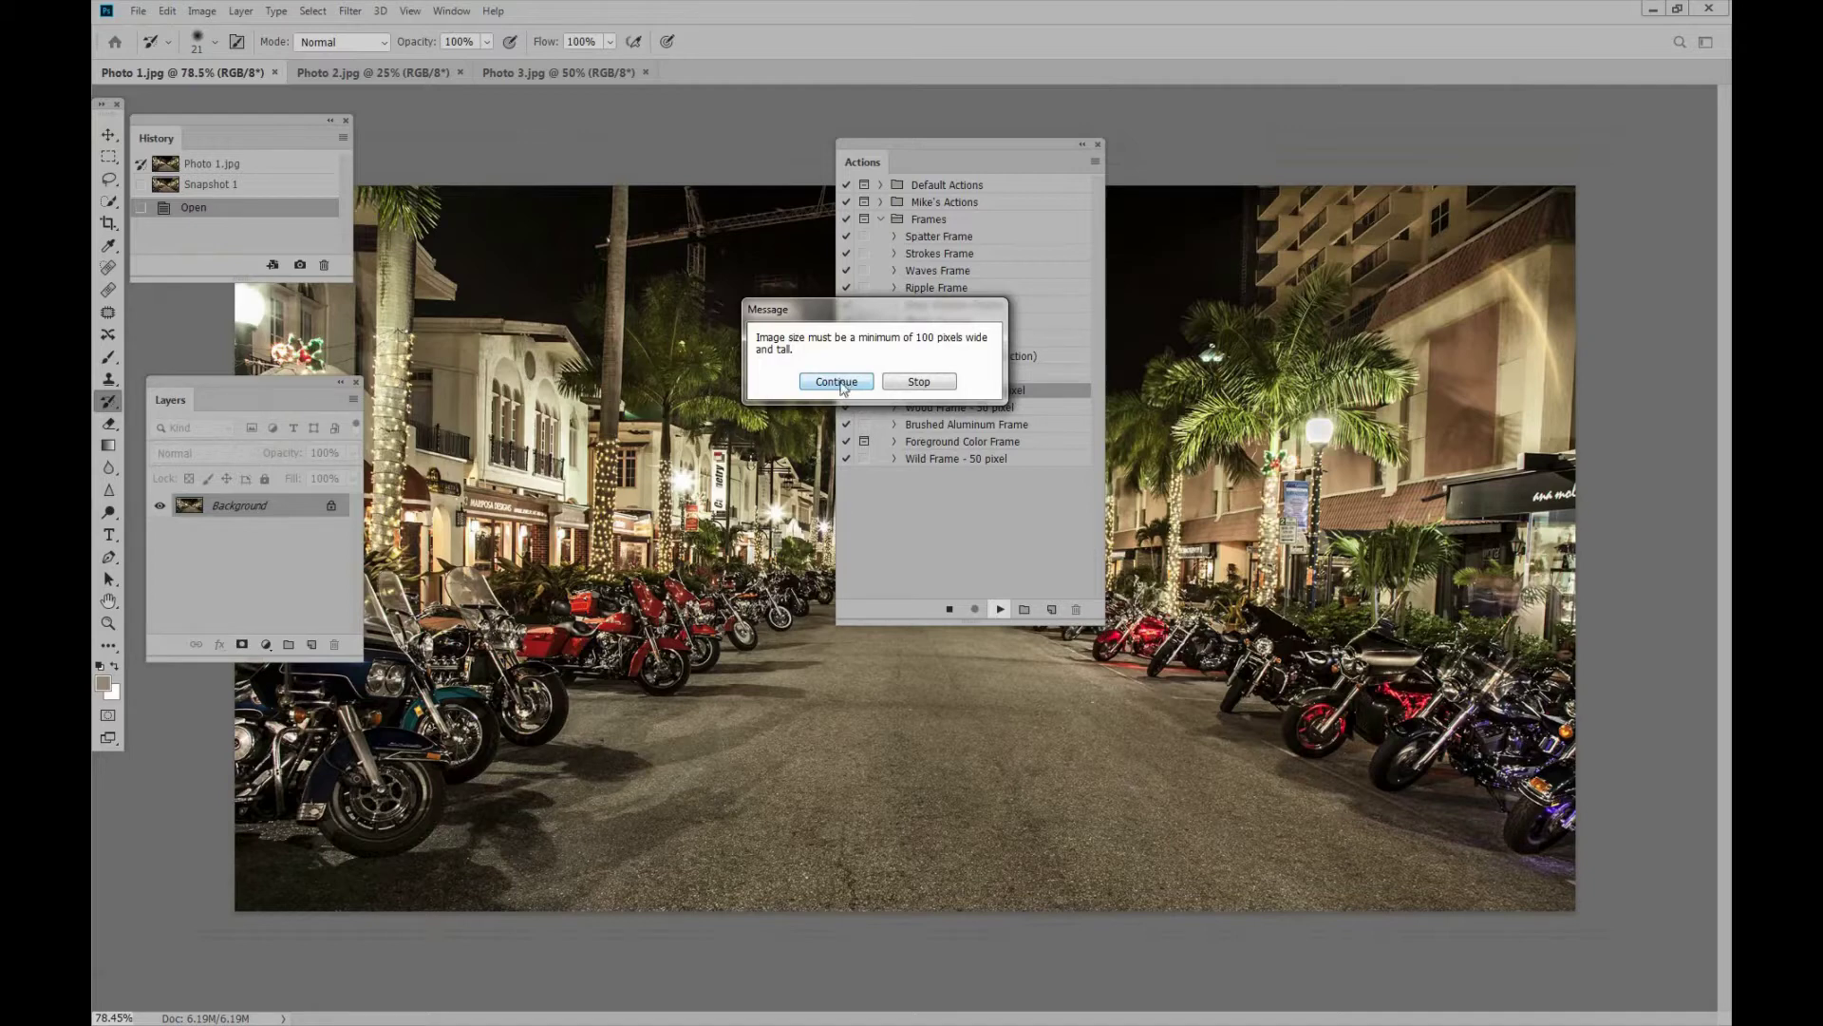
# Continue past the size warning to finish the wood frame, then hide and restore panels to view it.
pyautogui.click(838, 382)
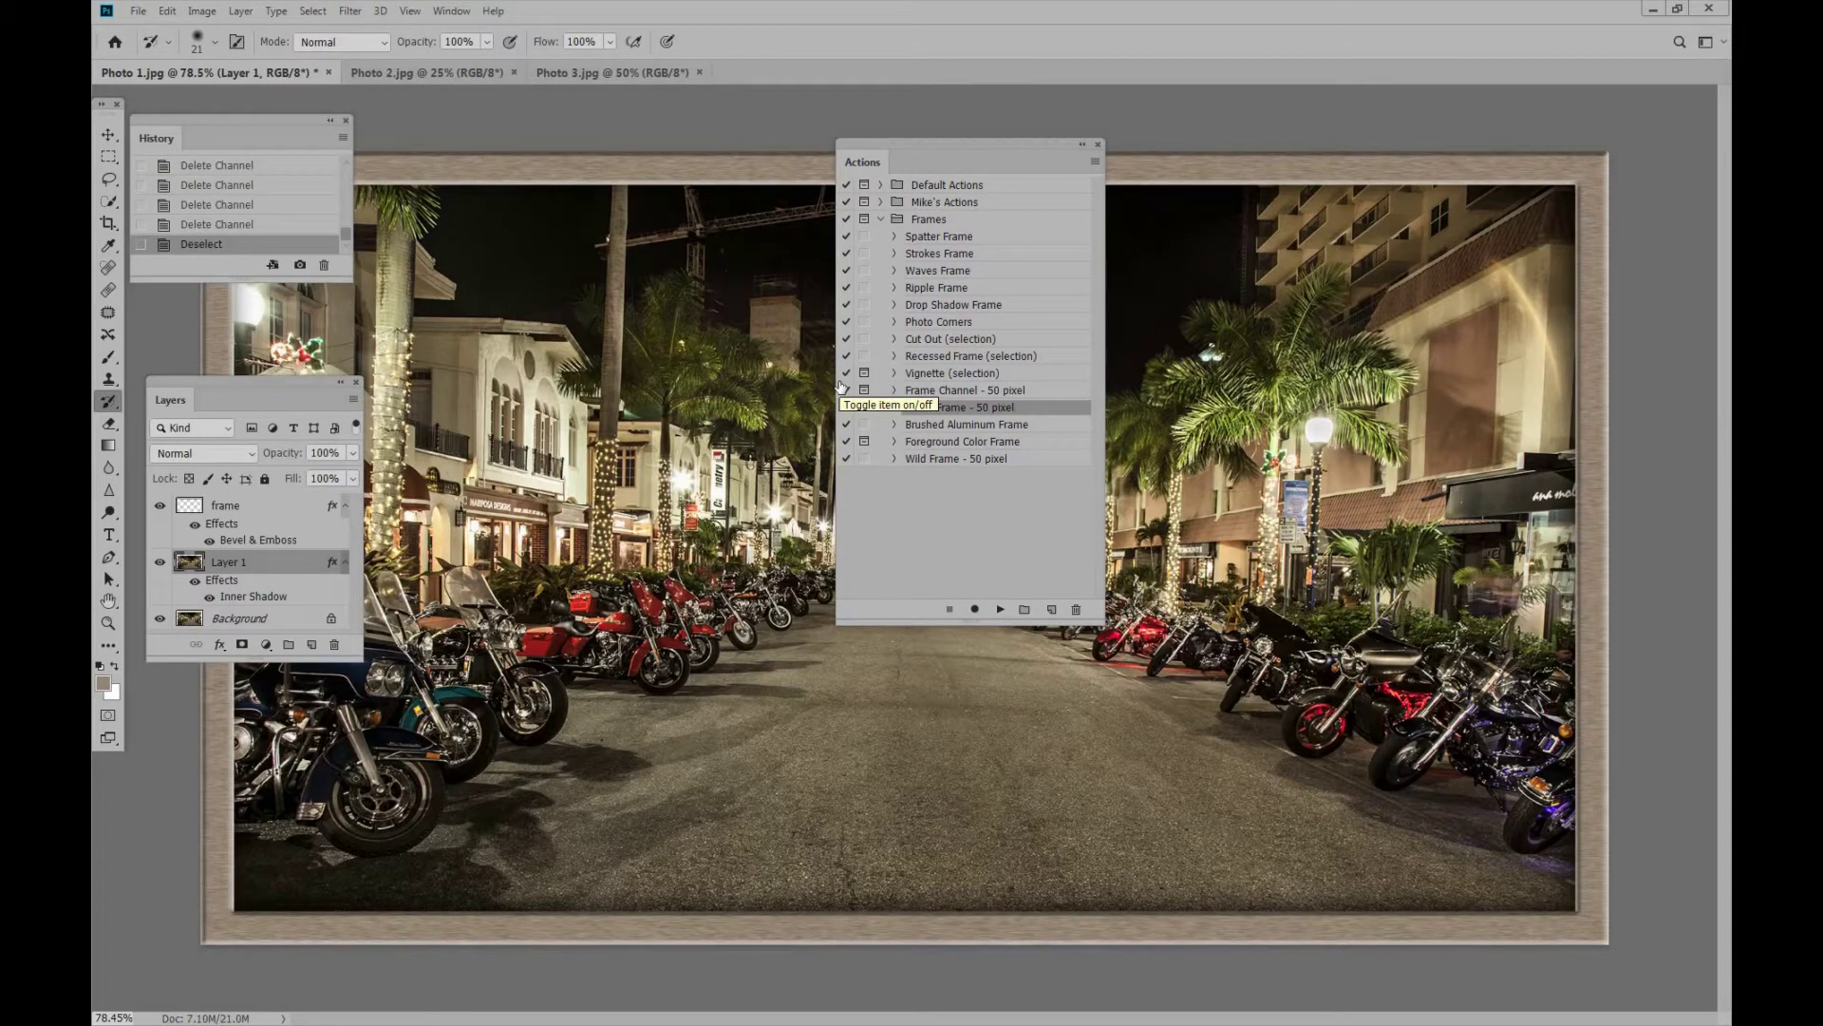
pyautogui.press('Tab')
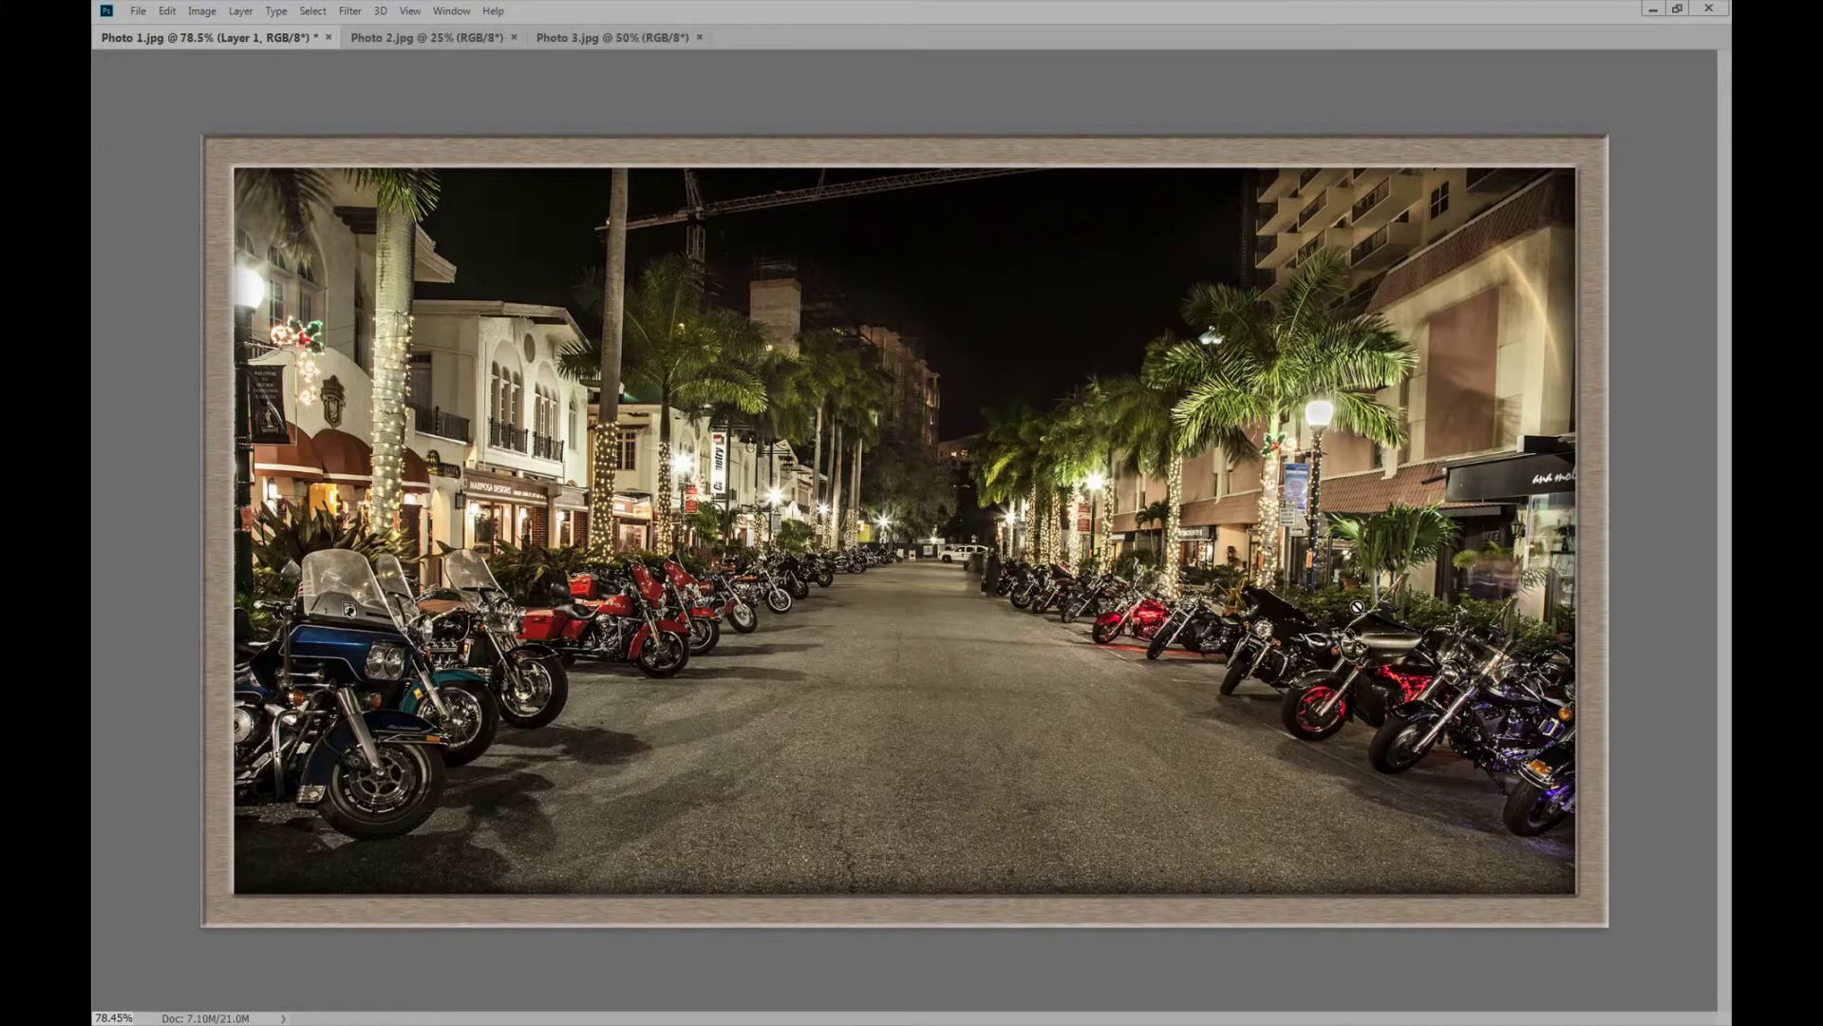
pyautogui.press('Tab')
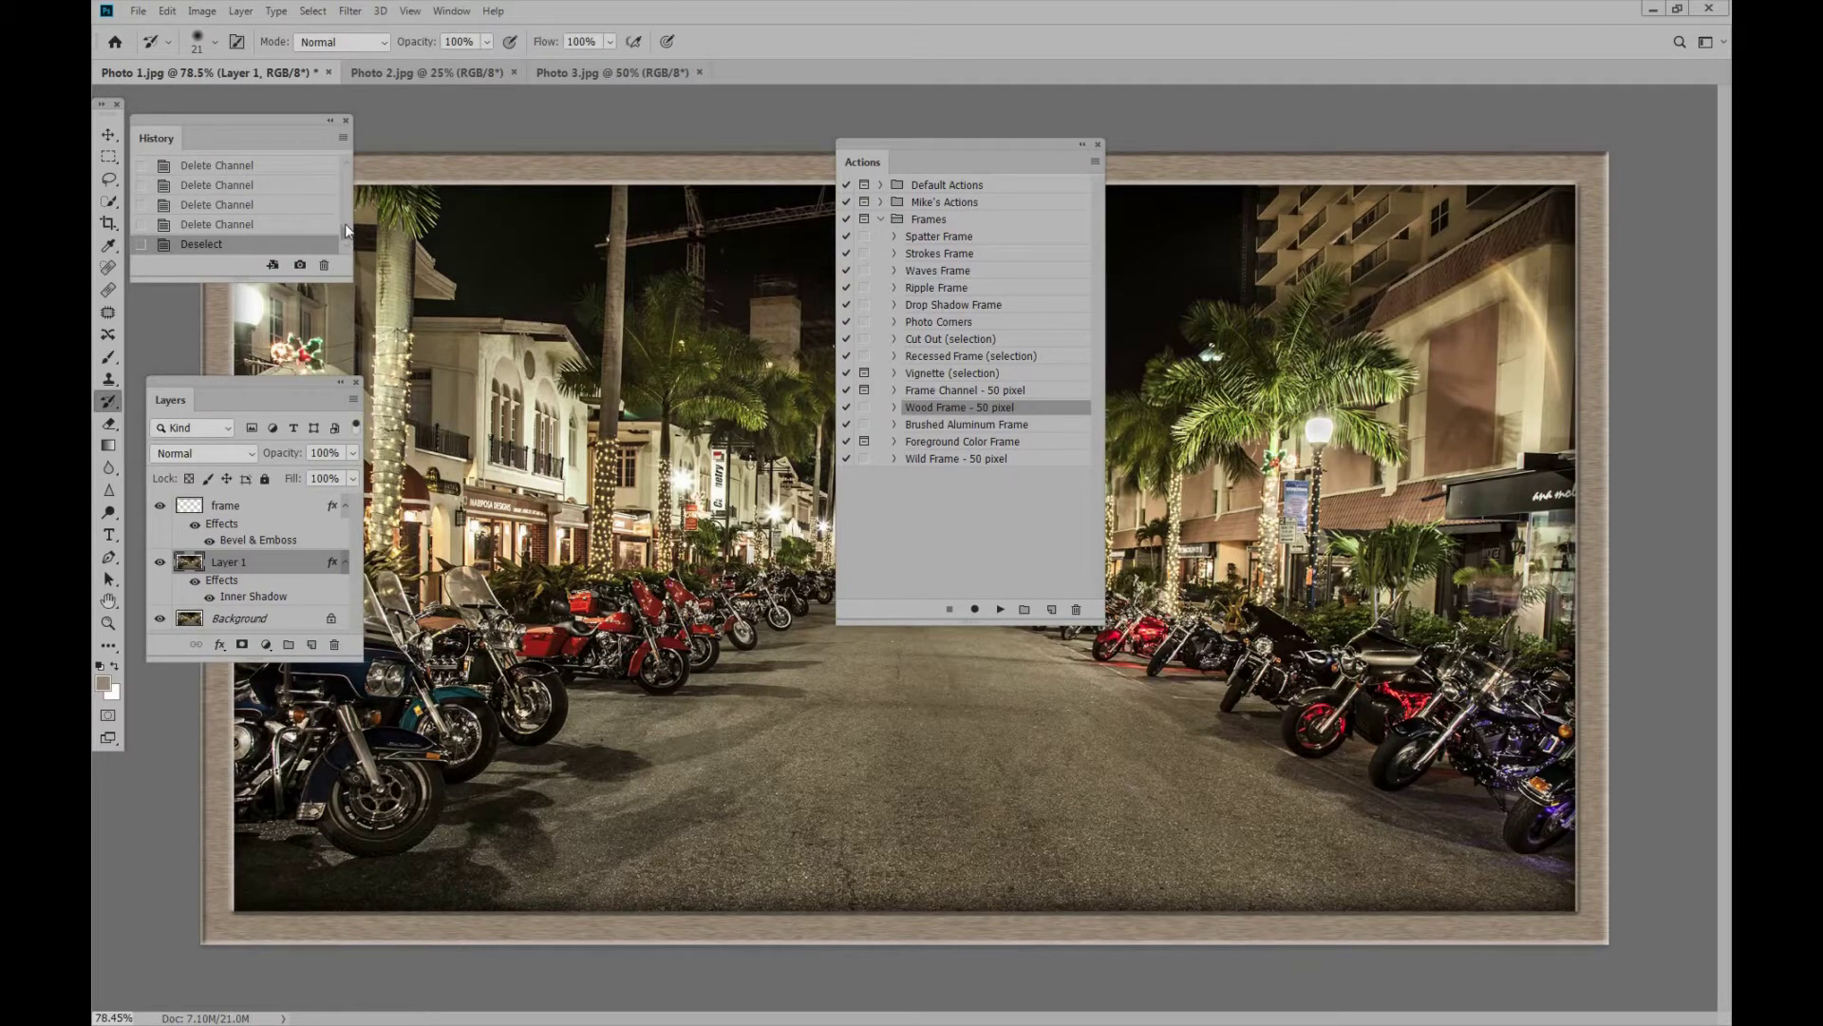
# Revert the photo to Snapshot 1 at the top of the History panel.
pyautogui.scroll(3, 345, 224)
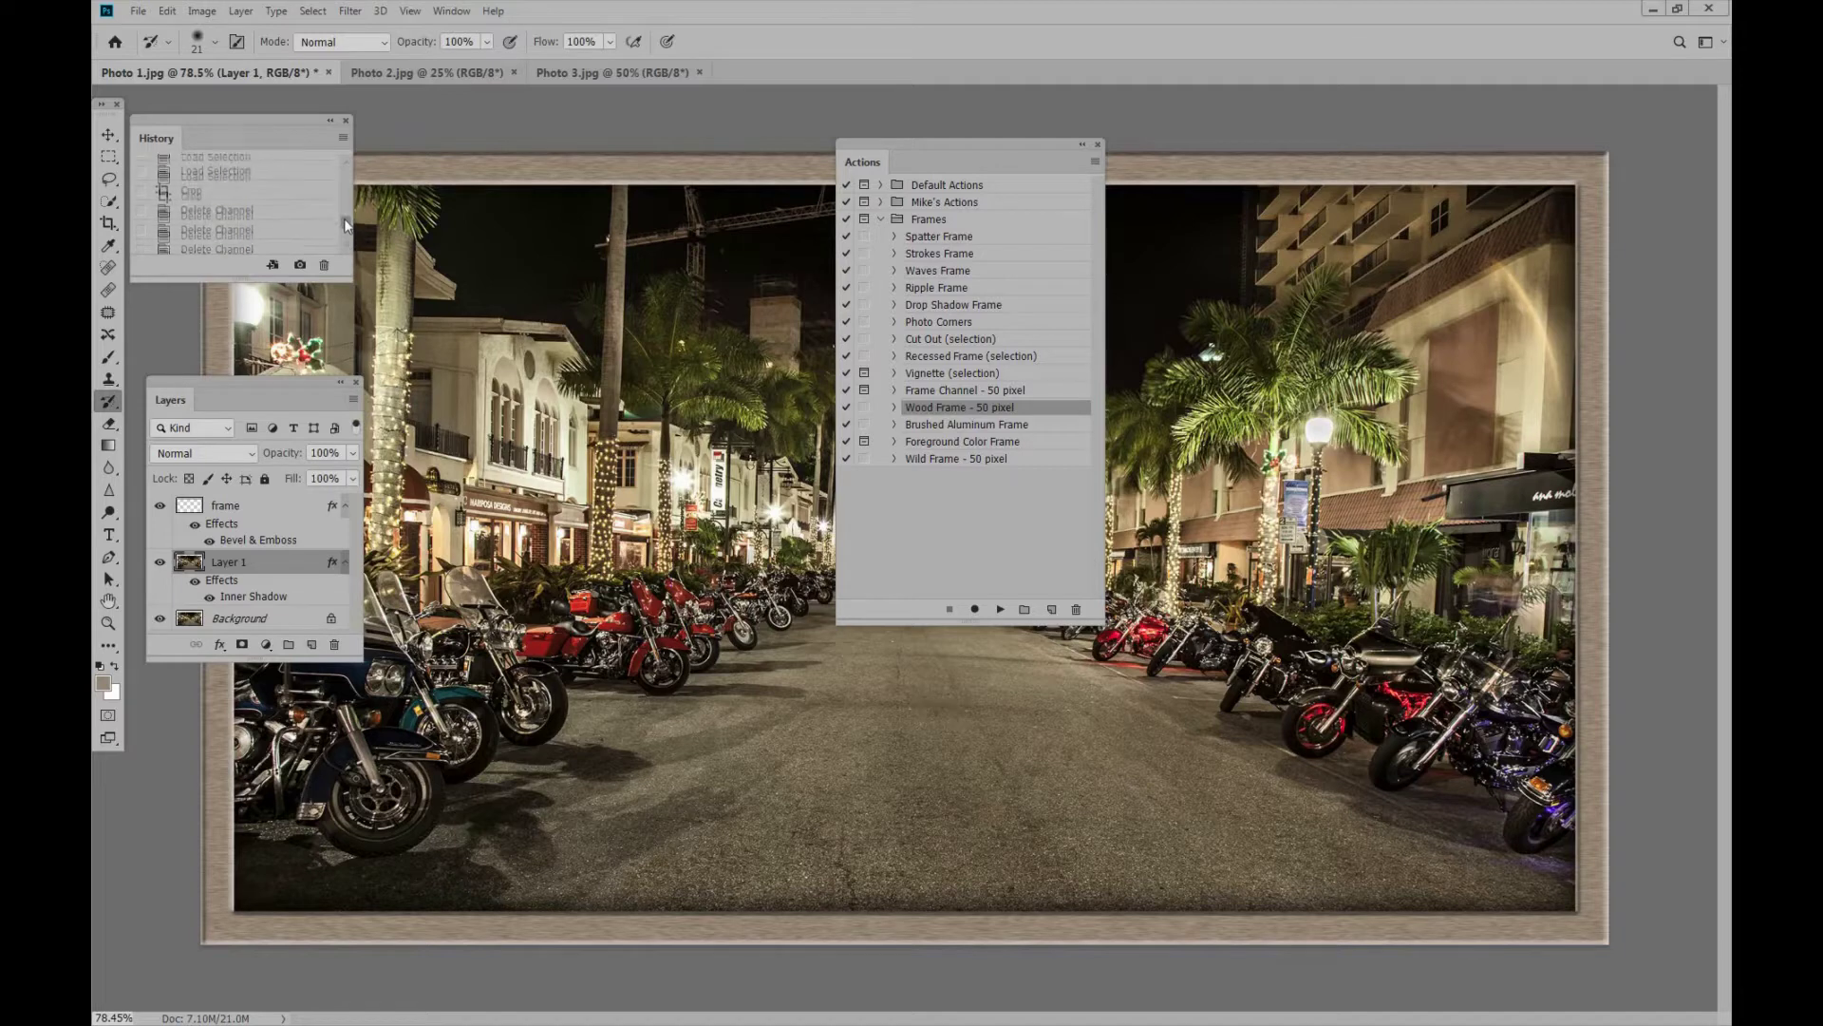
pyautogui.scroll(5, 345, 218)
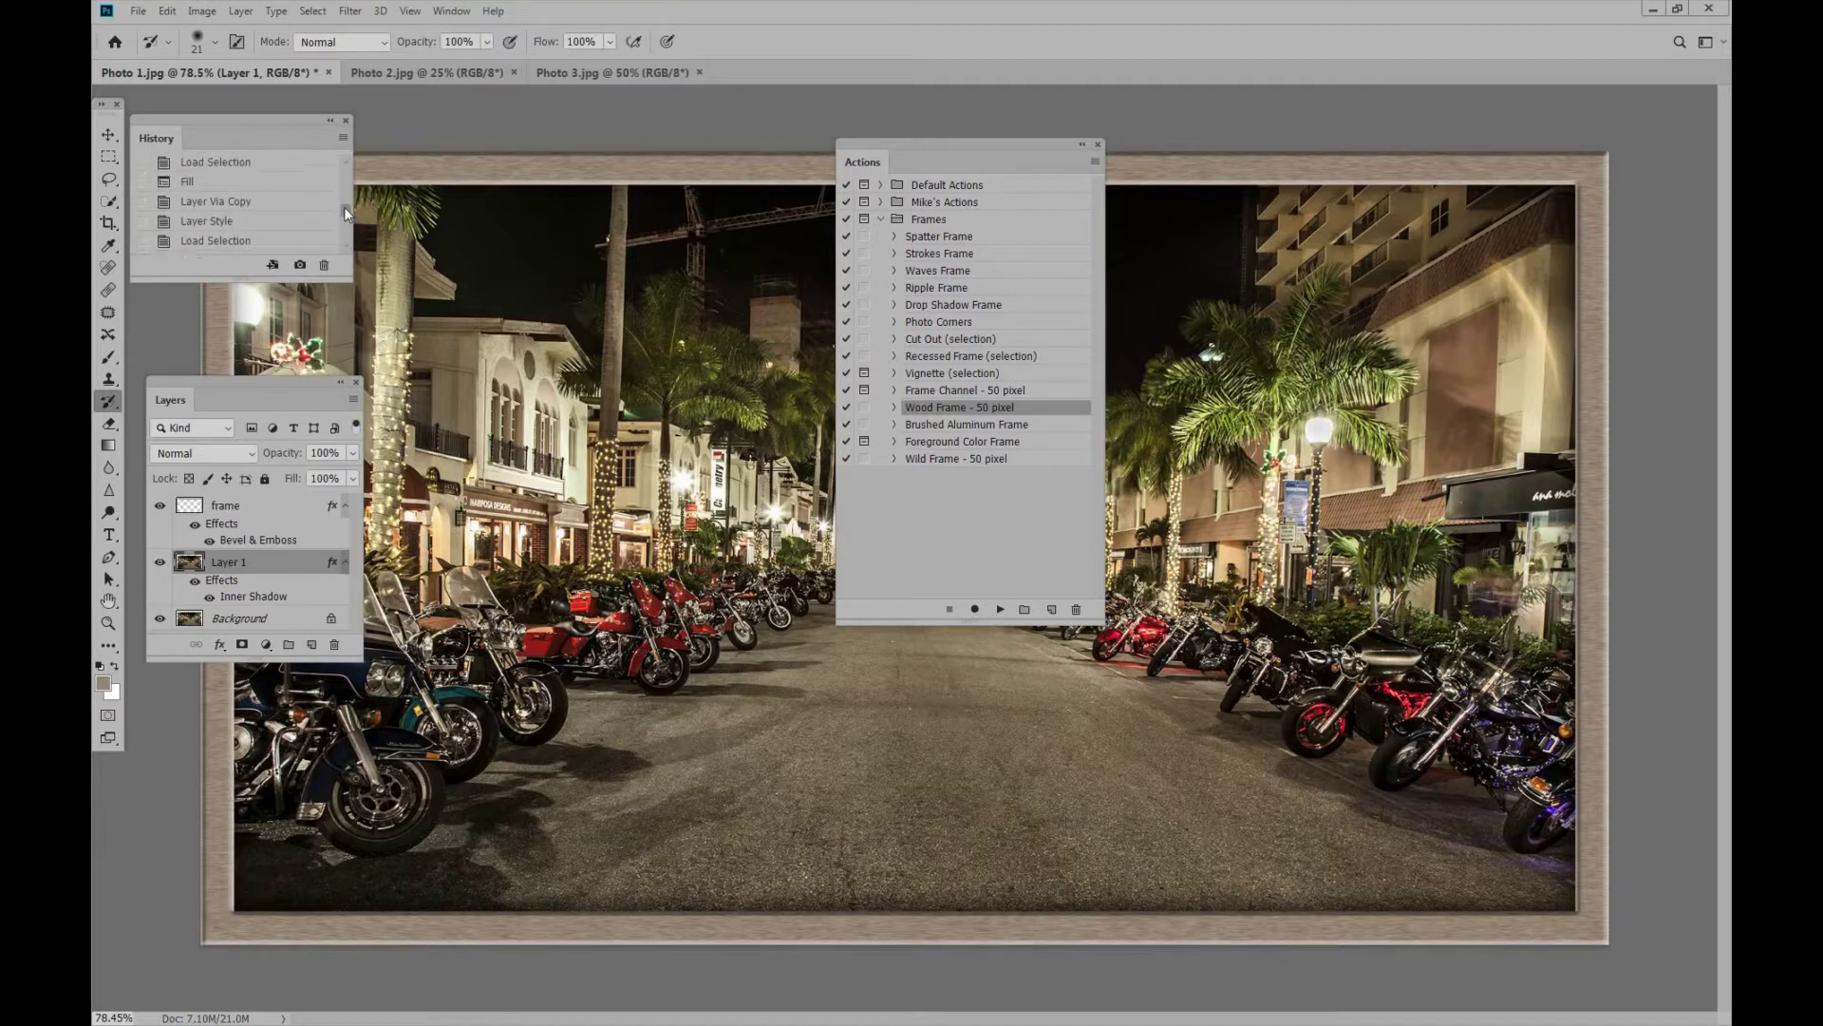
pyautogui.moveTo(344, 207)
pyautogui.mouseDown()
pyautogui.moveTo(343, 168)
pyautogui.moveTo(345, 238)
pyautogui.moveTo(345, 173)
pyautogui.mouseUp()
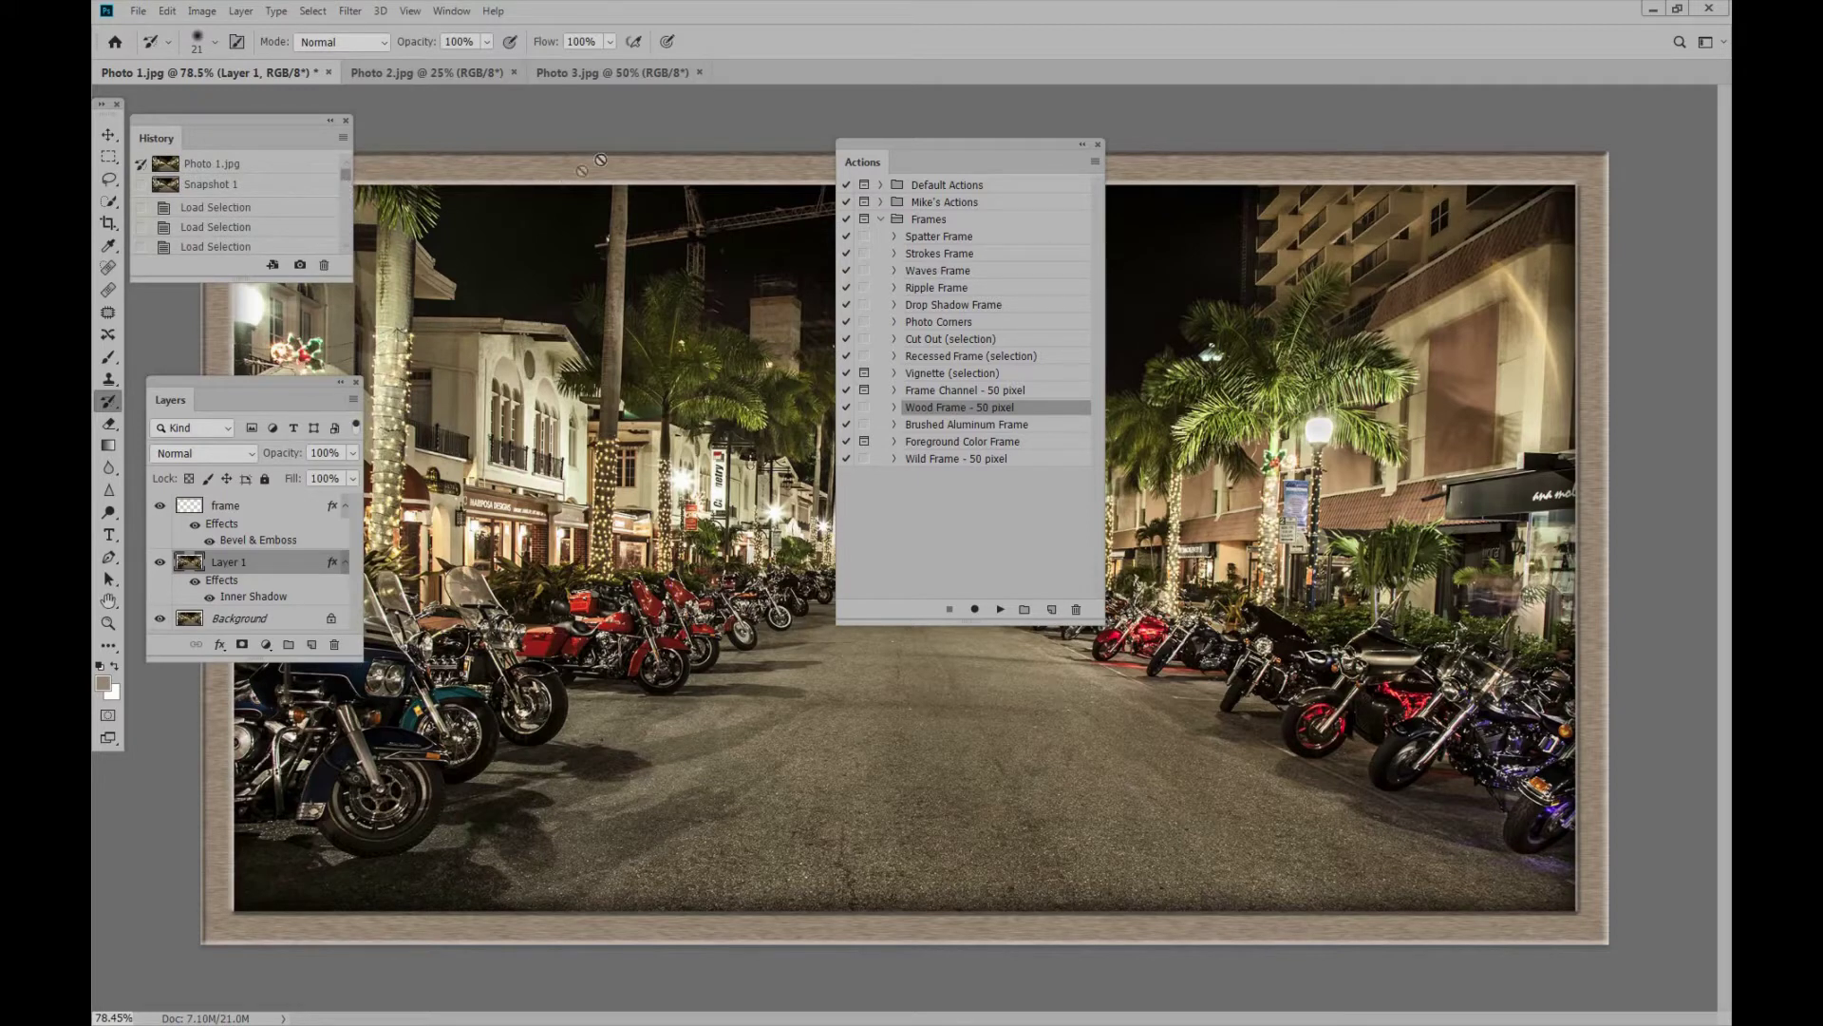
pyautogui.click(220, 185)
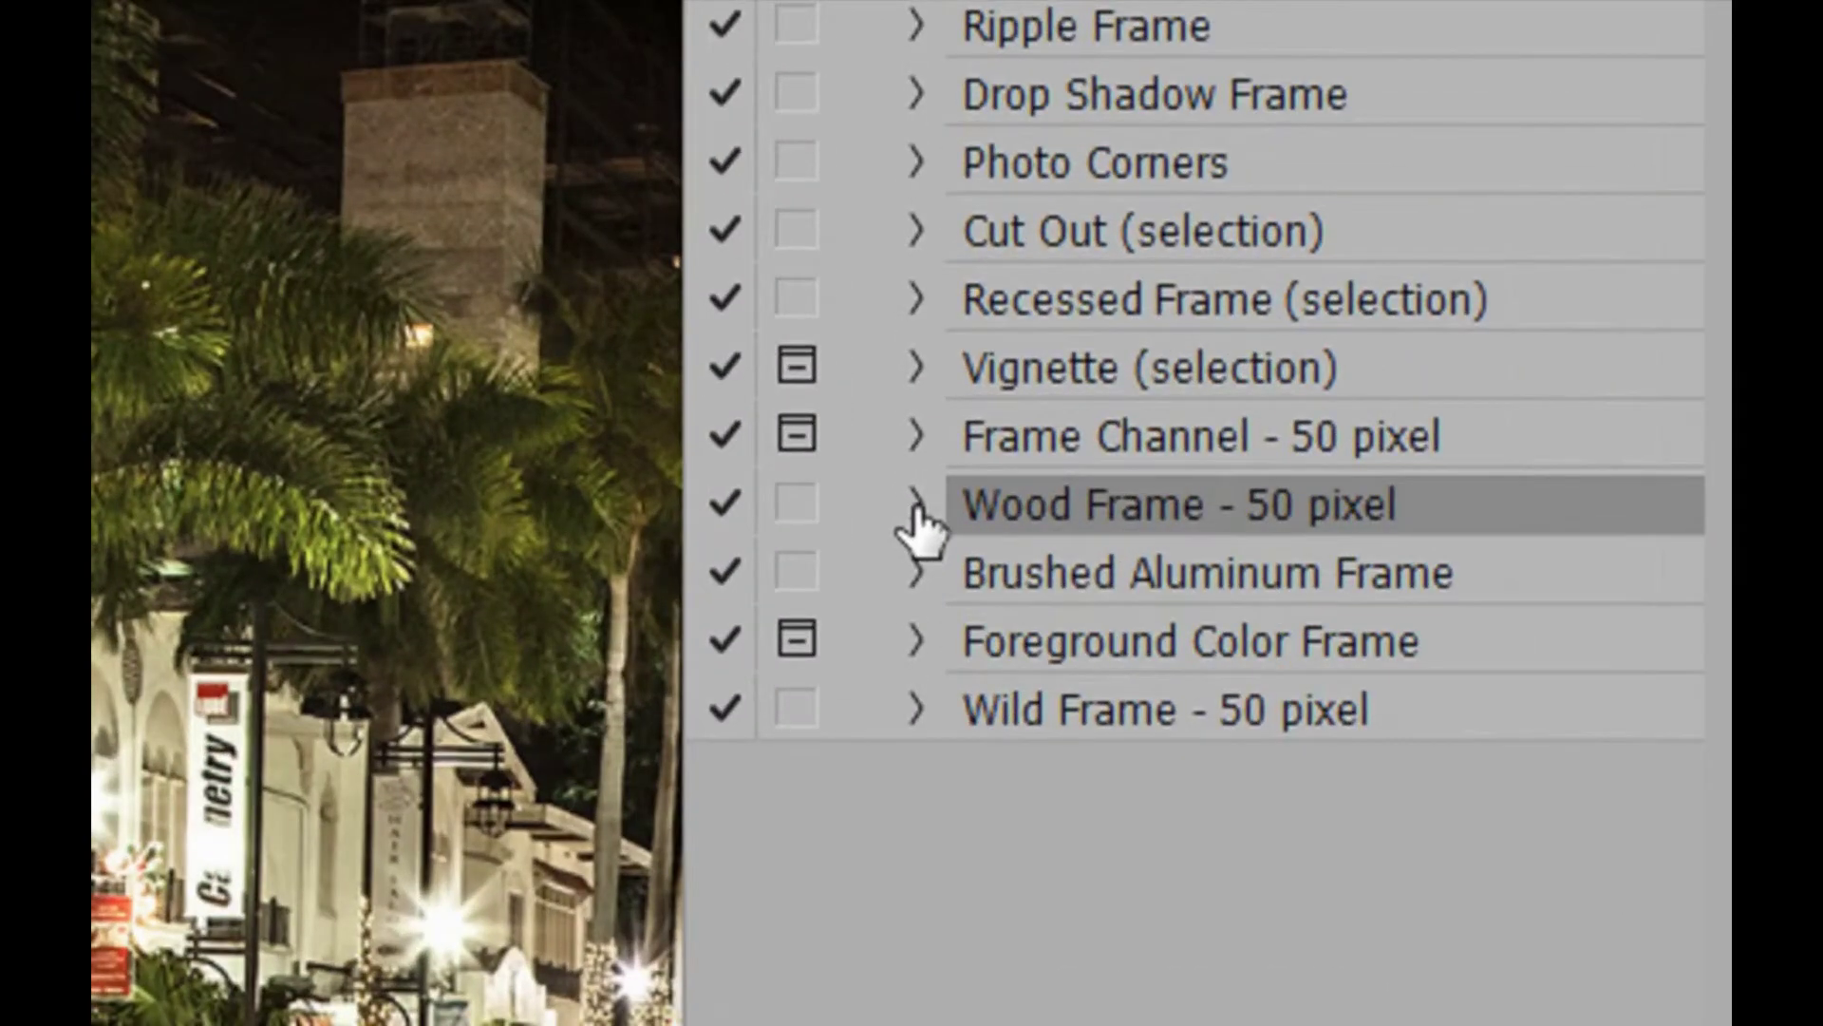
# Move Wood Frame's Make layer step below Set Foreground Color, then collapse the action and Frames set.
pyautogui.click(915, 504)
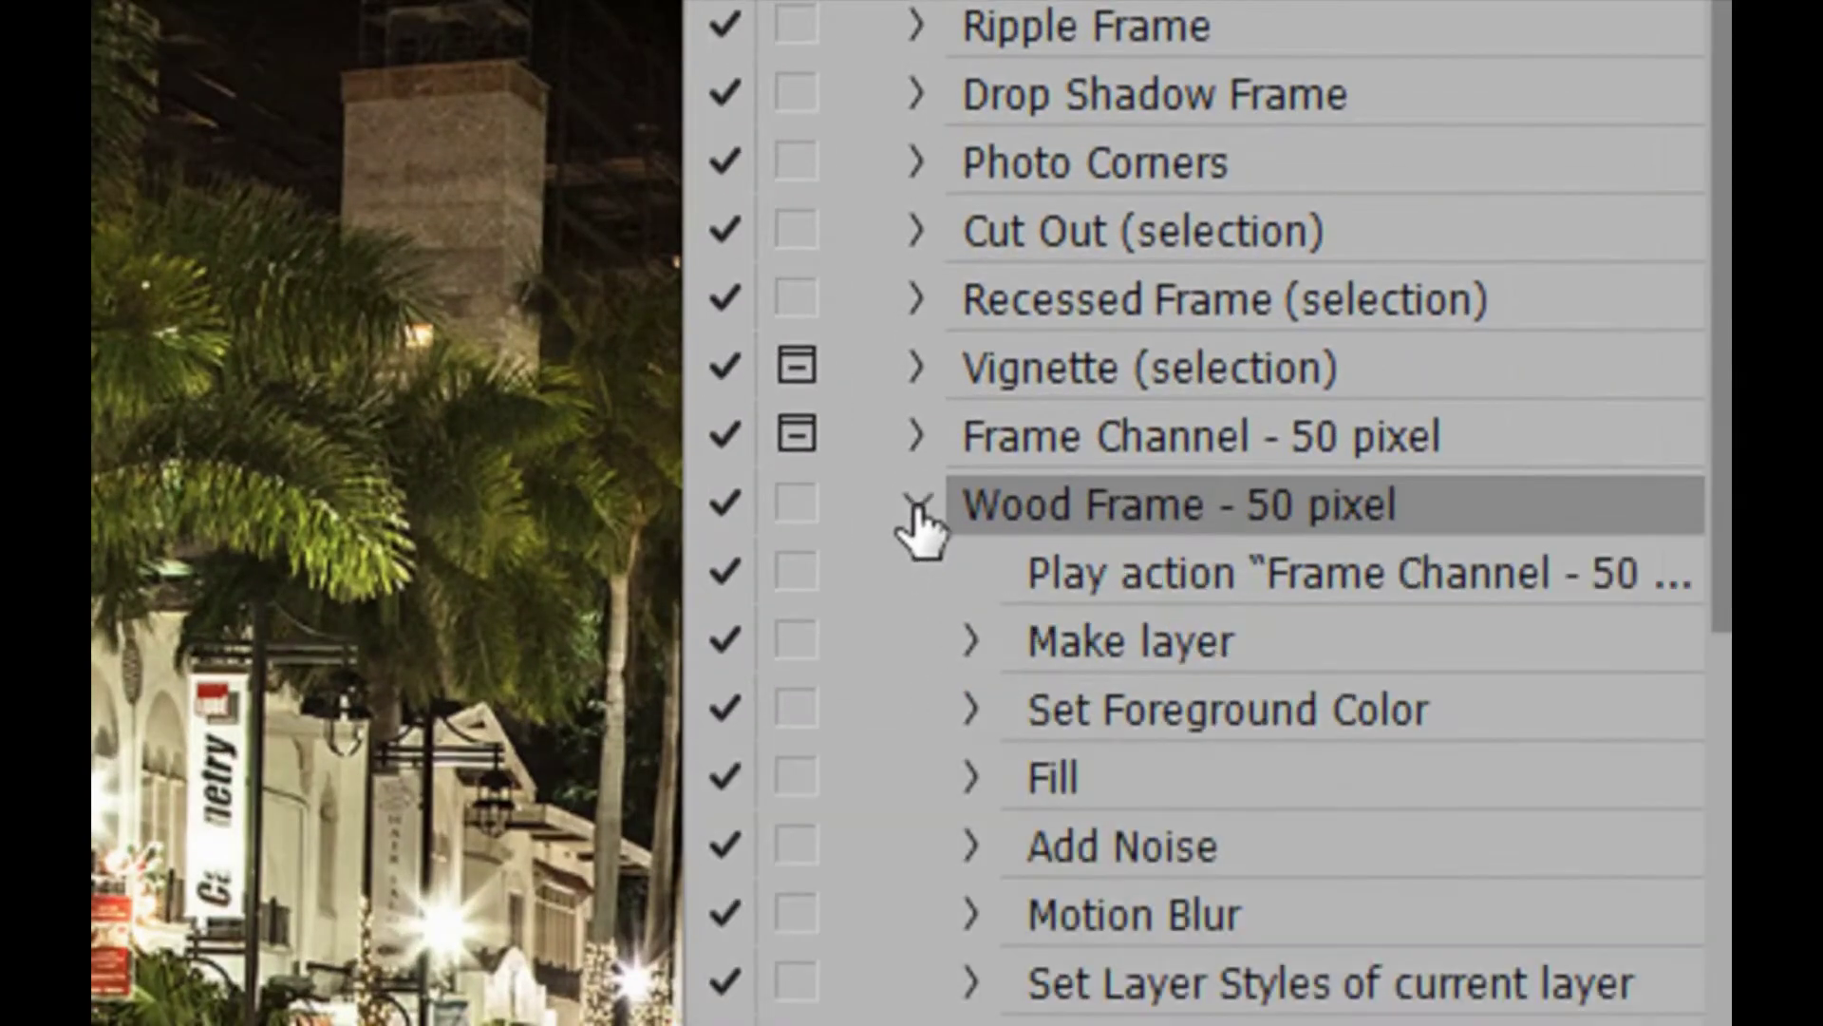
pyautogui.moveTo(1089, 653); pyautogui.dragTo(1154, 731)
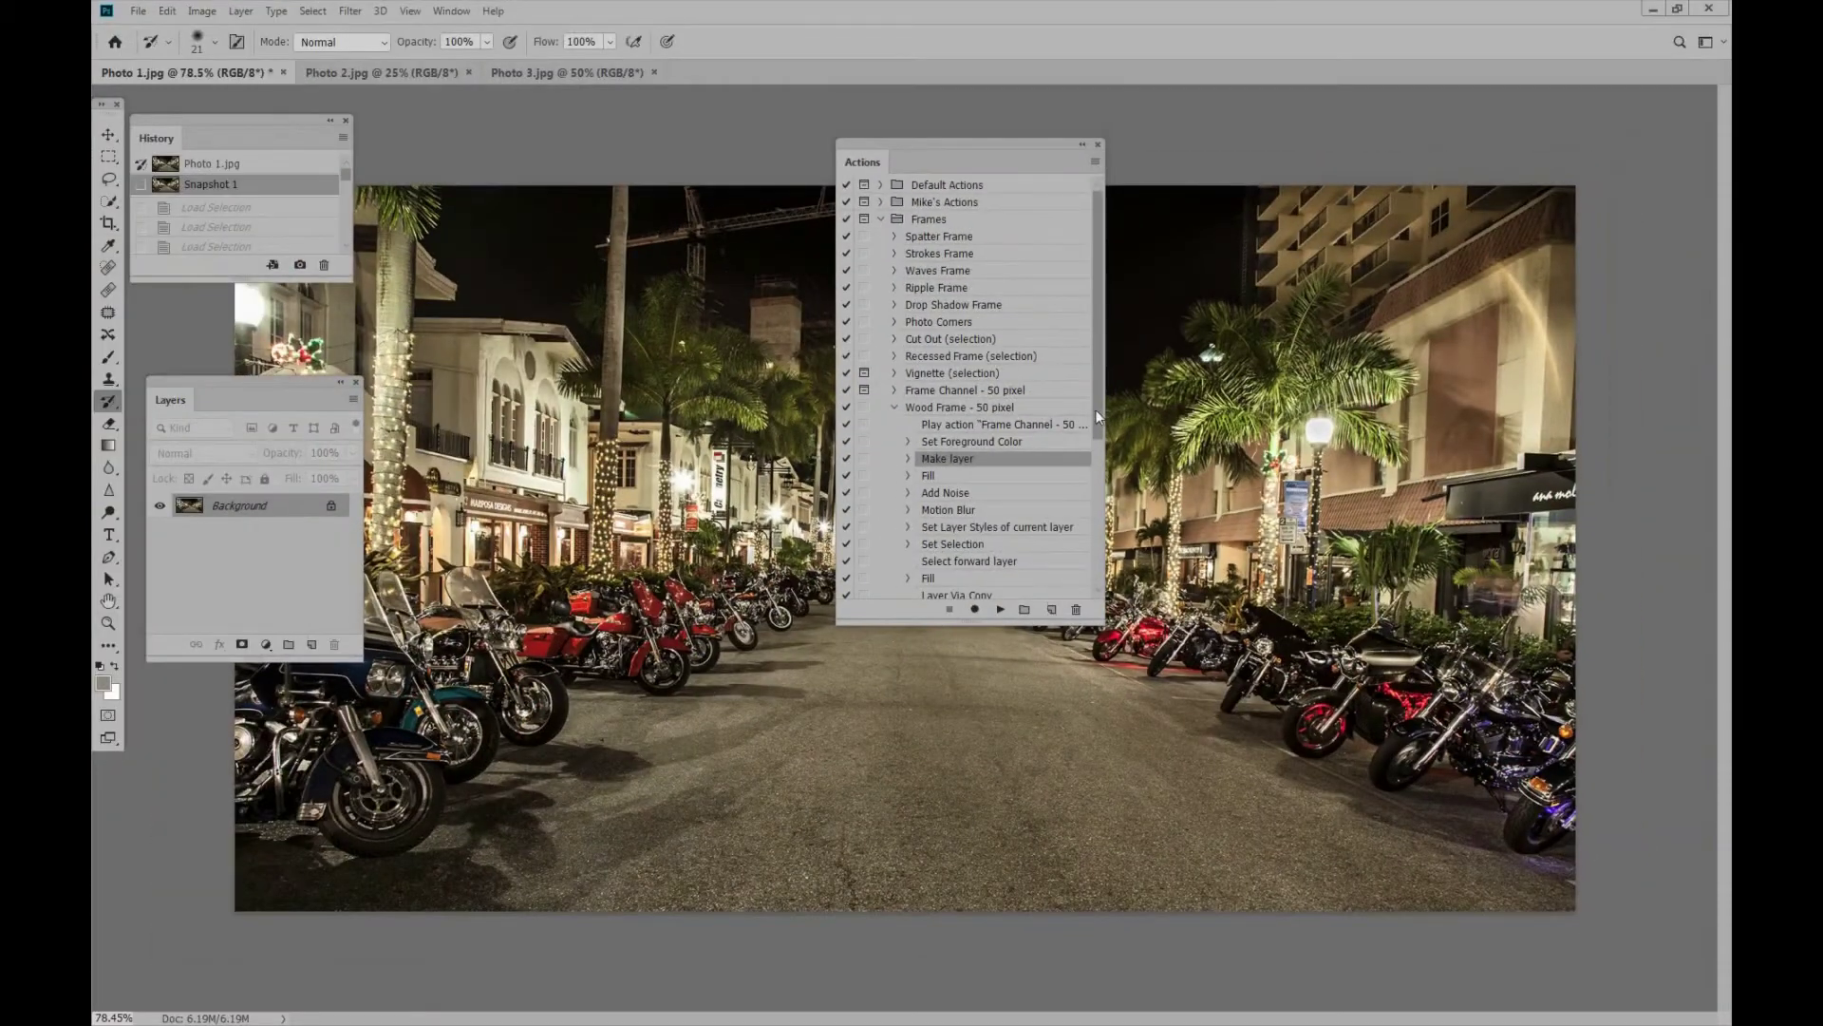
pyautogui.moveTo(1097, 418)
pyautogui.mouseDown()
pyautogui.moveTo(1092, 580)
pyautogui.moveTo(1100, 432)
pyautogui.mouseUp()
pyautogui.click(894, 353)
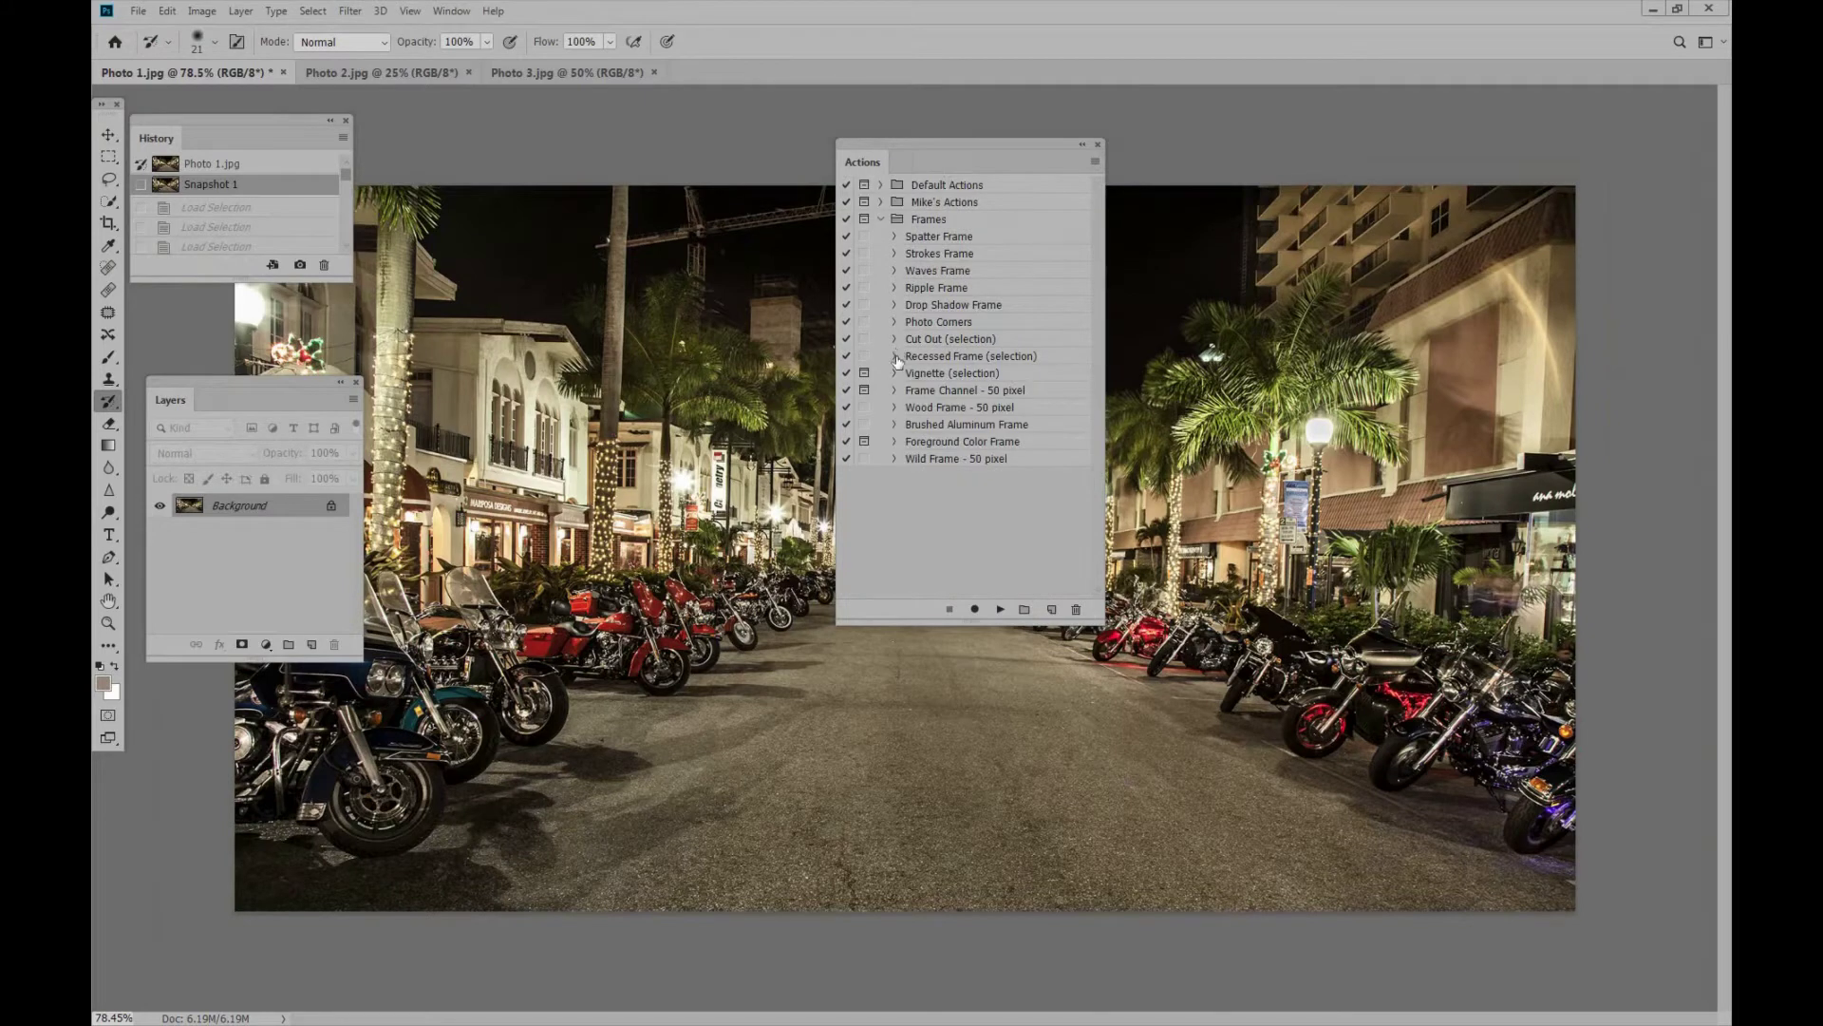
pyautogui.click(882, 219)
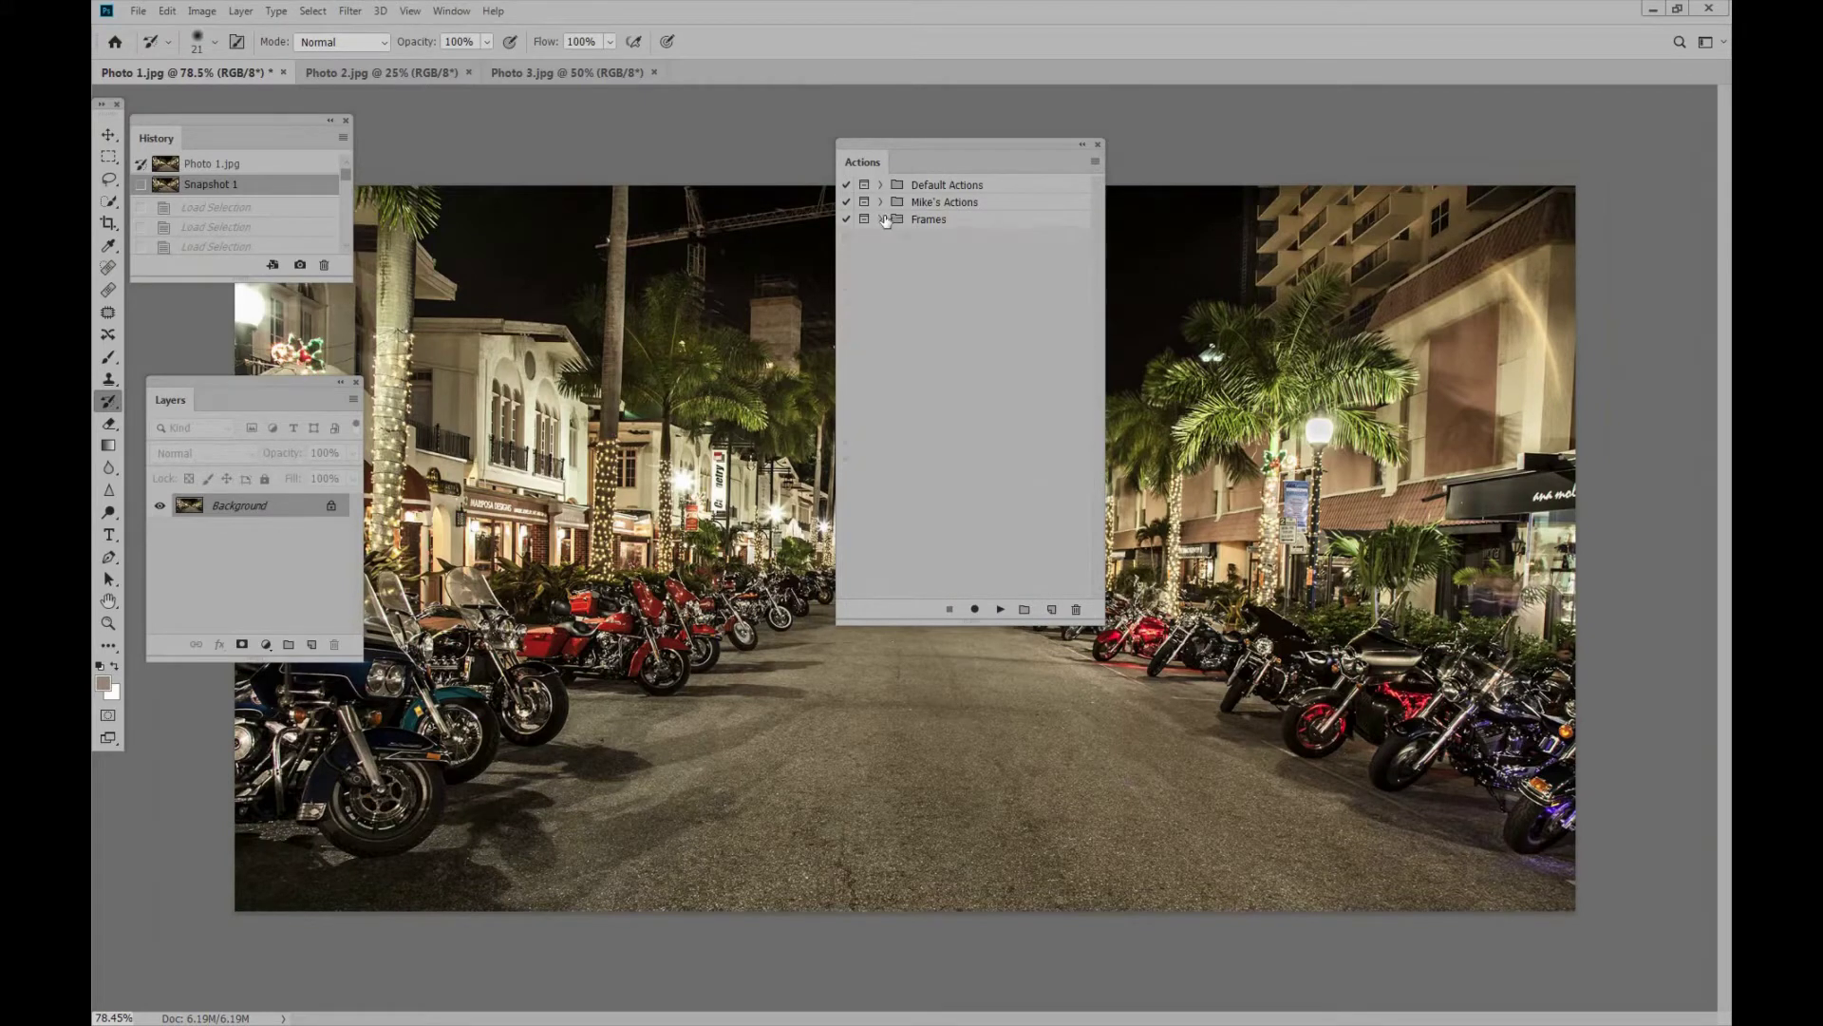
# Load the Image Effects action set and run Sepia Toning (layer) on the photo.
pyautogui.click(1096, 163)
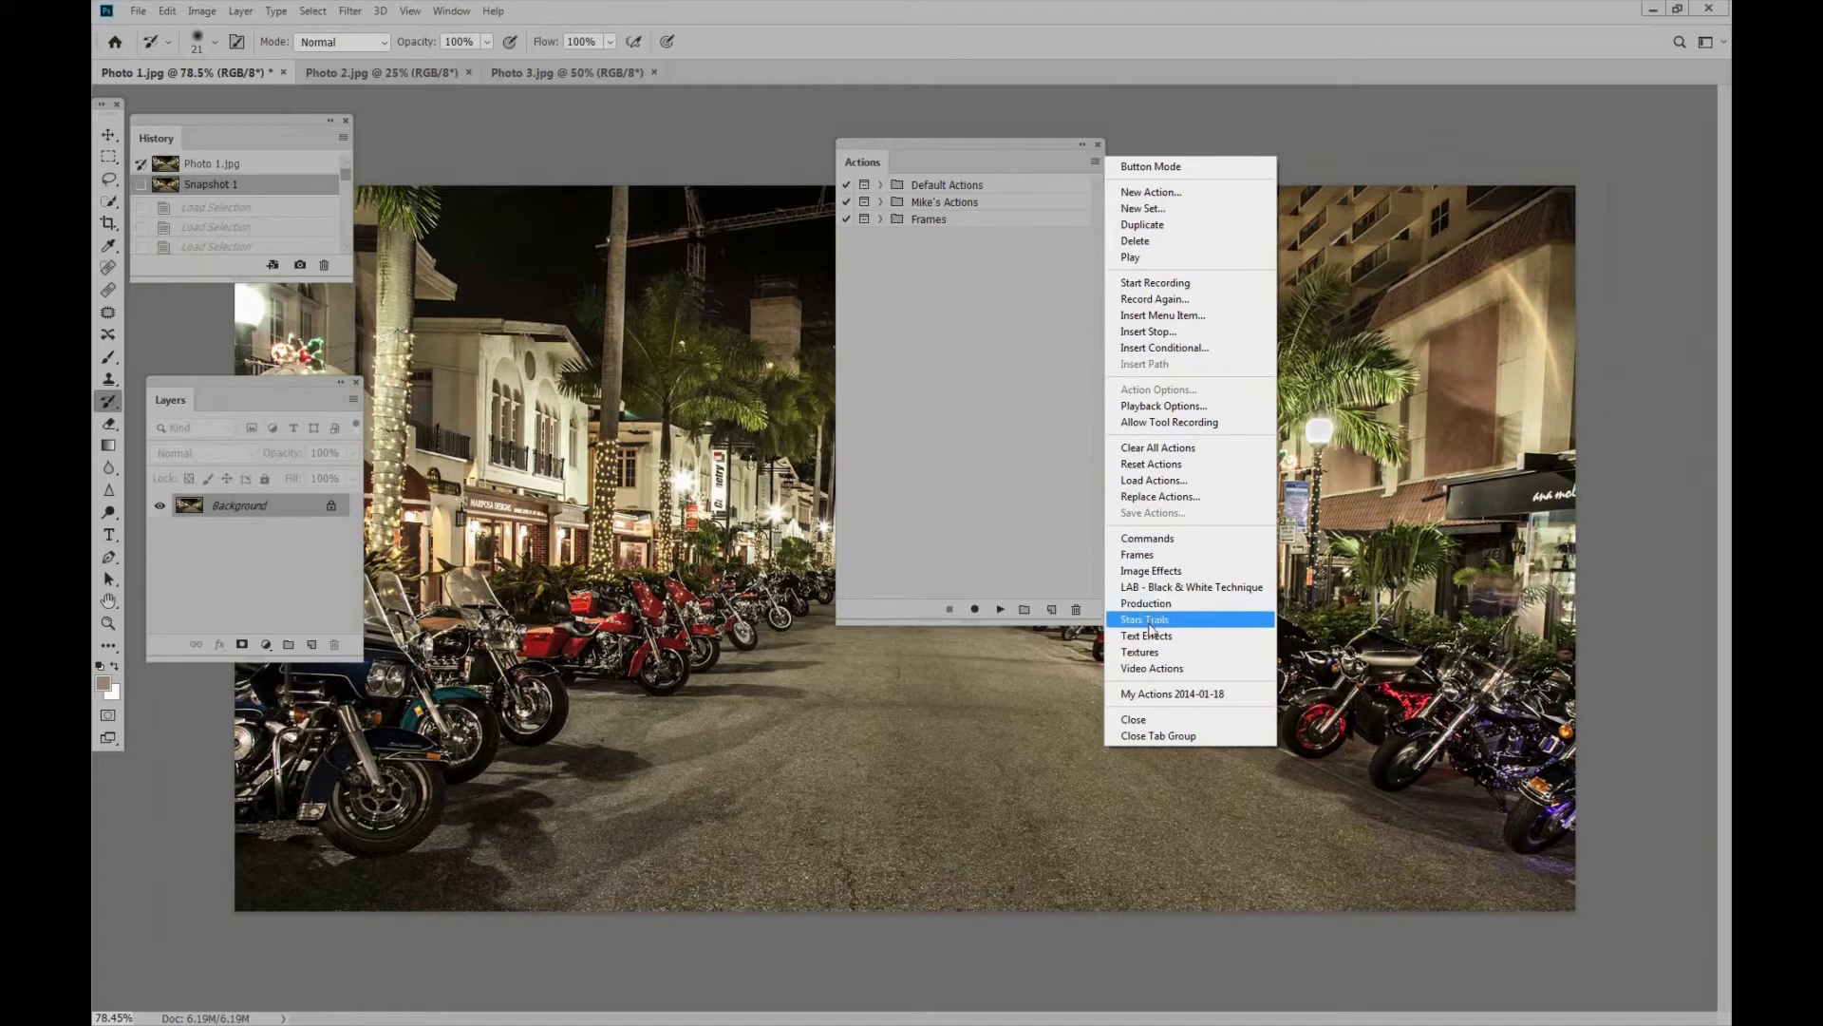
pyautogui.click(1162, 573)
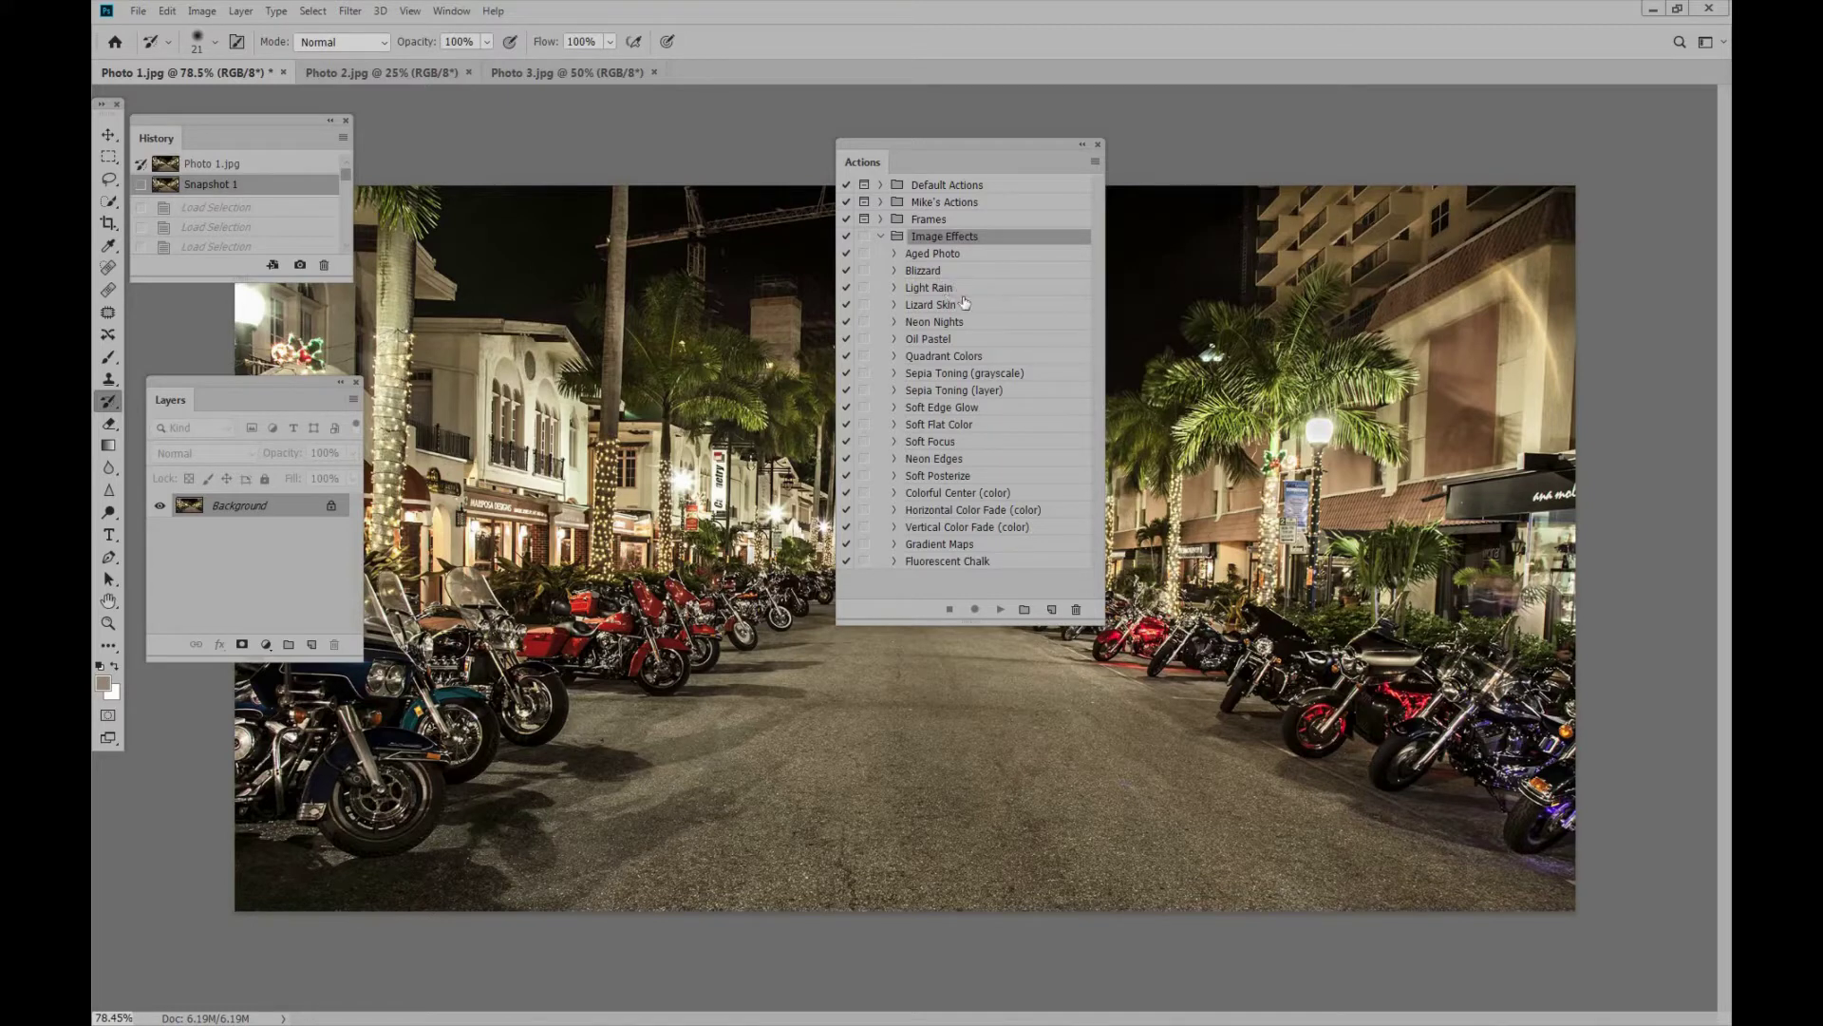
pyautogui.click(949, 391)
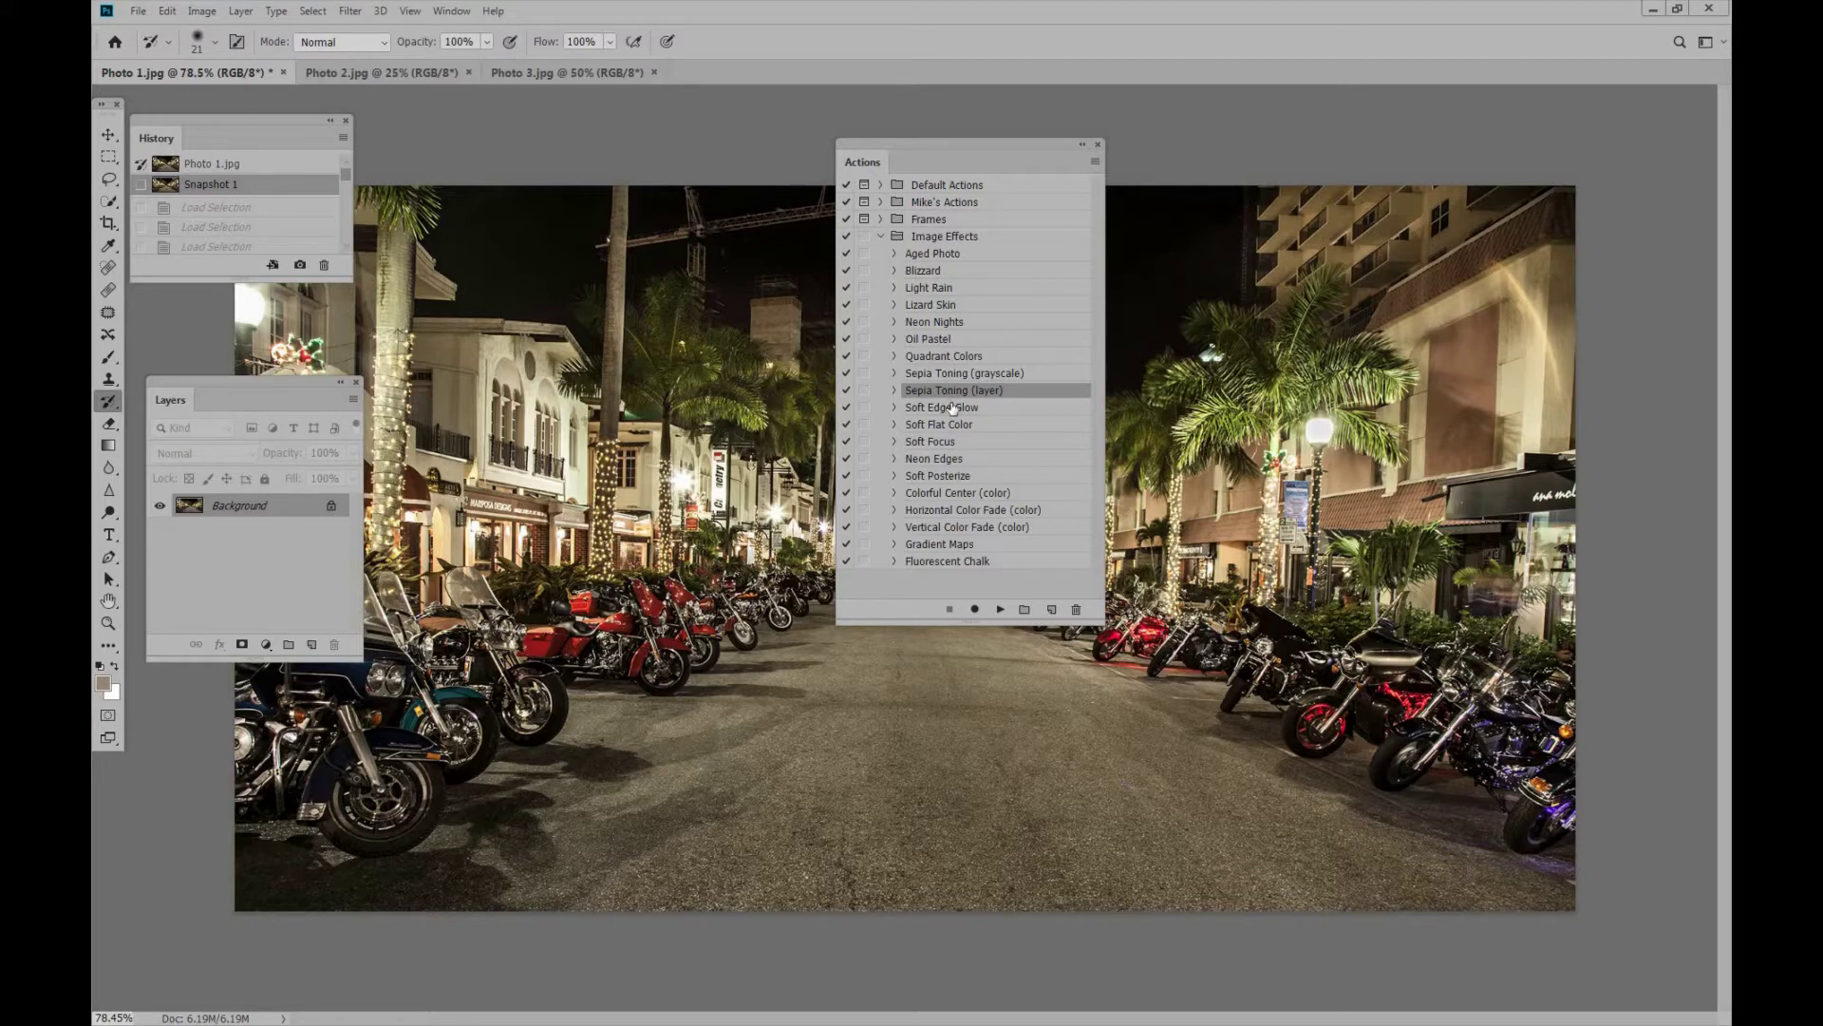
pyautogui.click(999, 610)
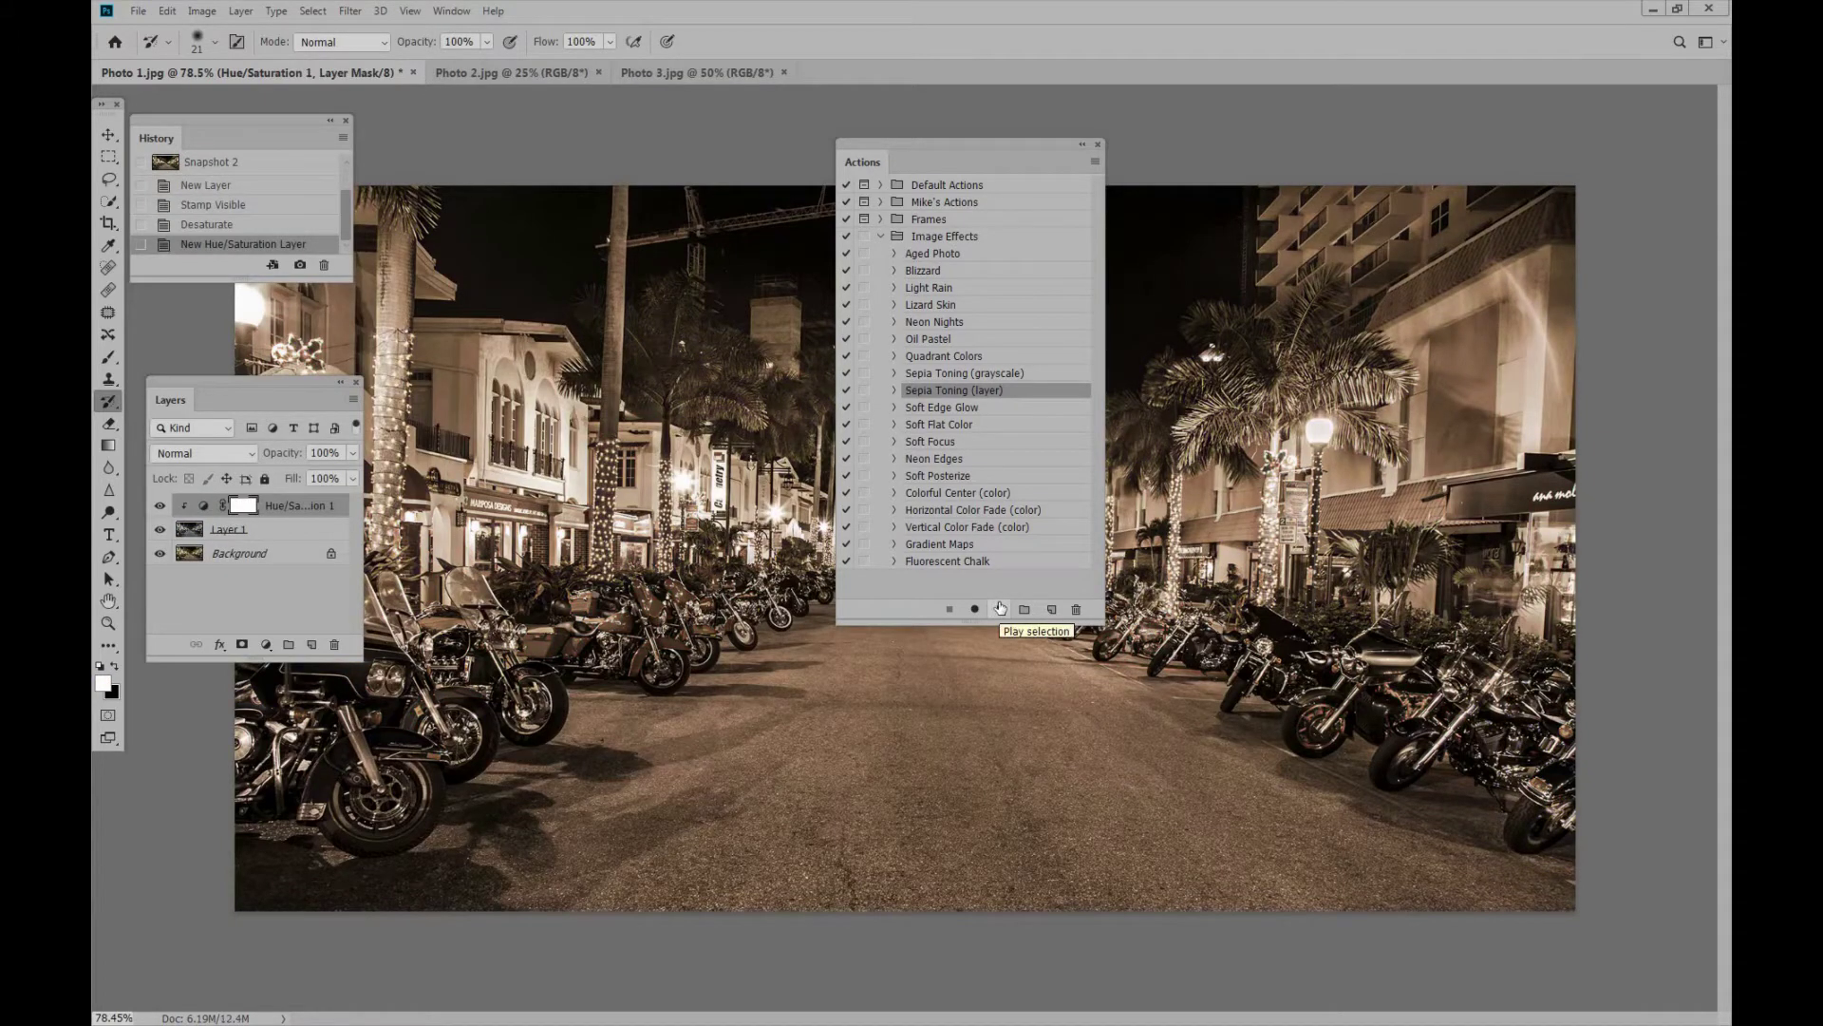
# Hide all panels to view the sepia-toned photo.
pyautogui.press('Tab')
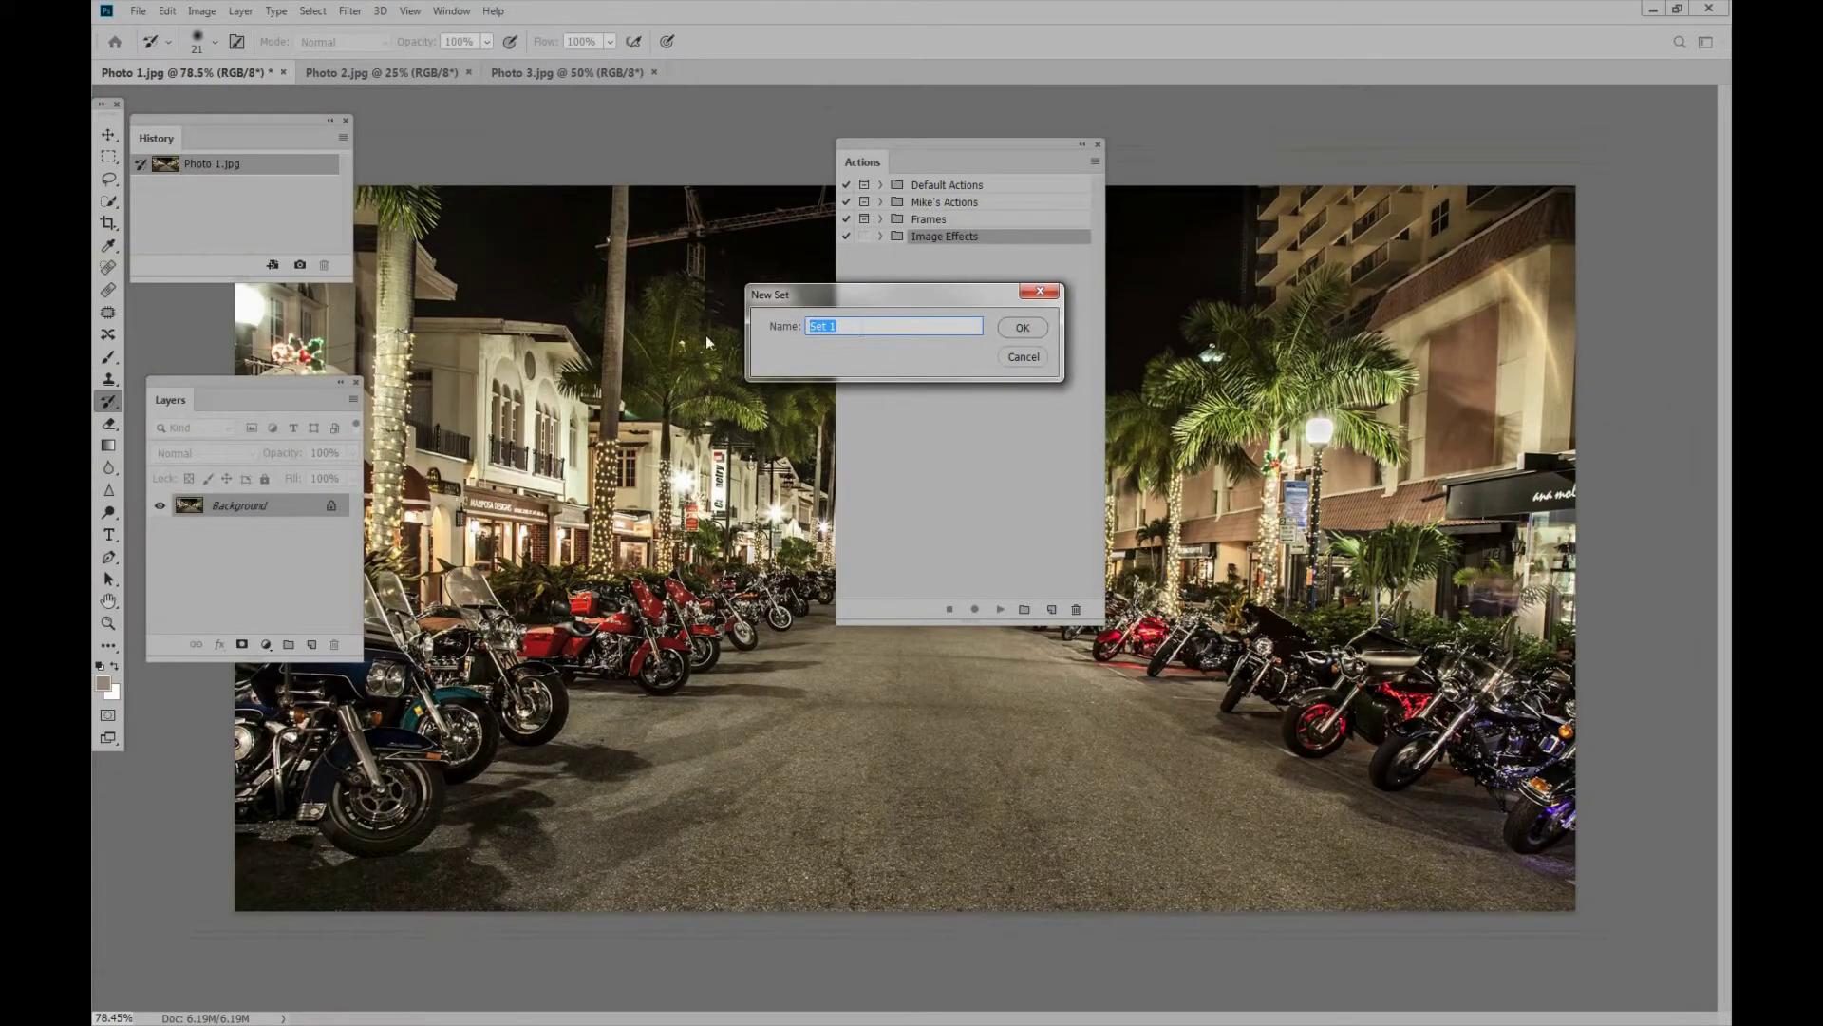
# Create an action set named My Actions and begin a new action inside it.
pyautogui.write('My Actions')
pyautogui.click(1016, 329)
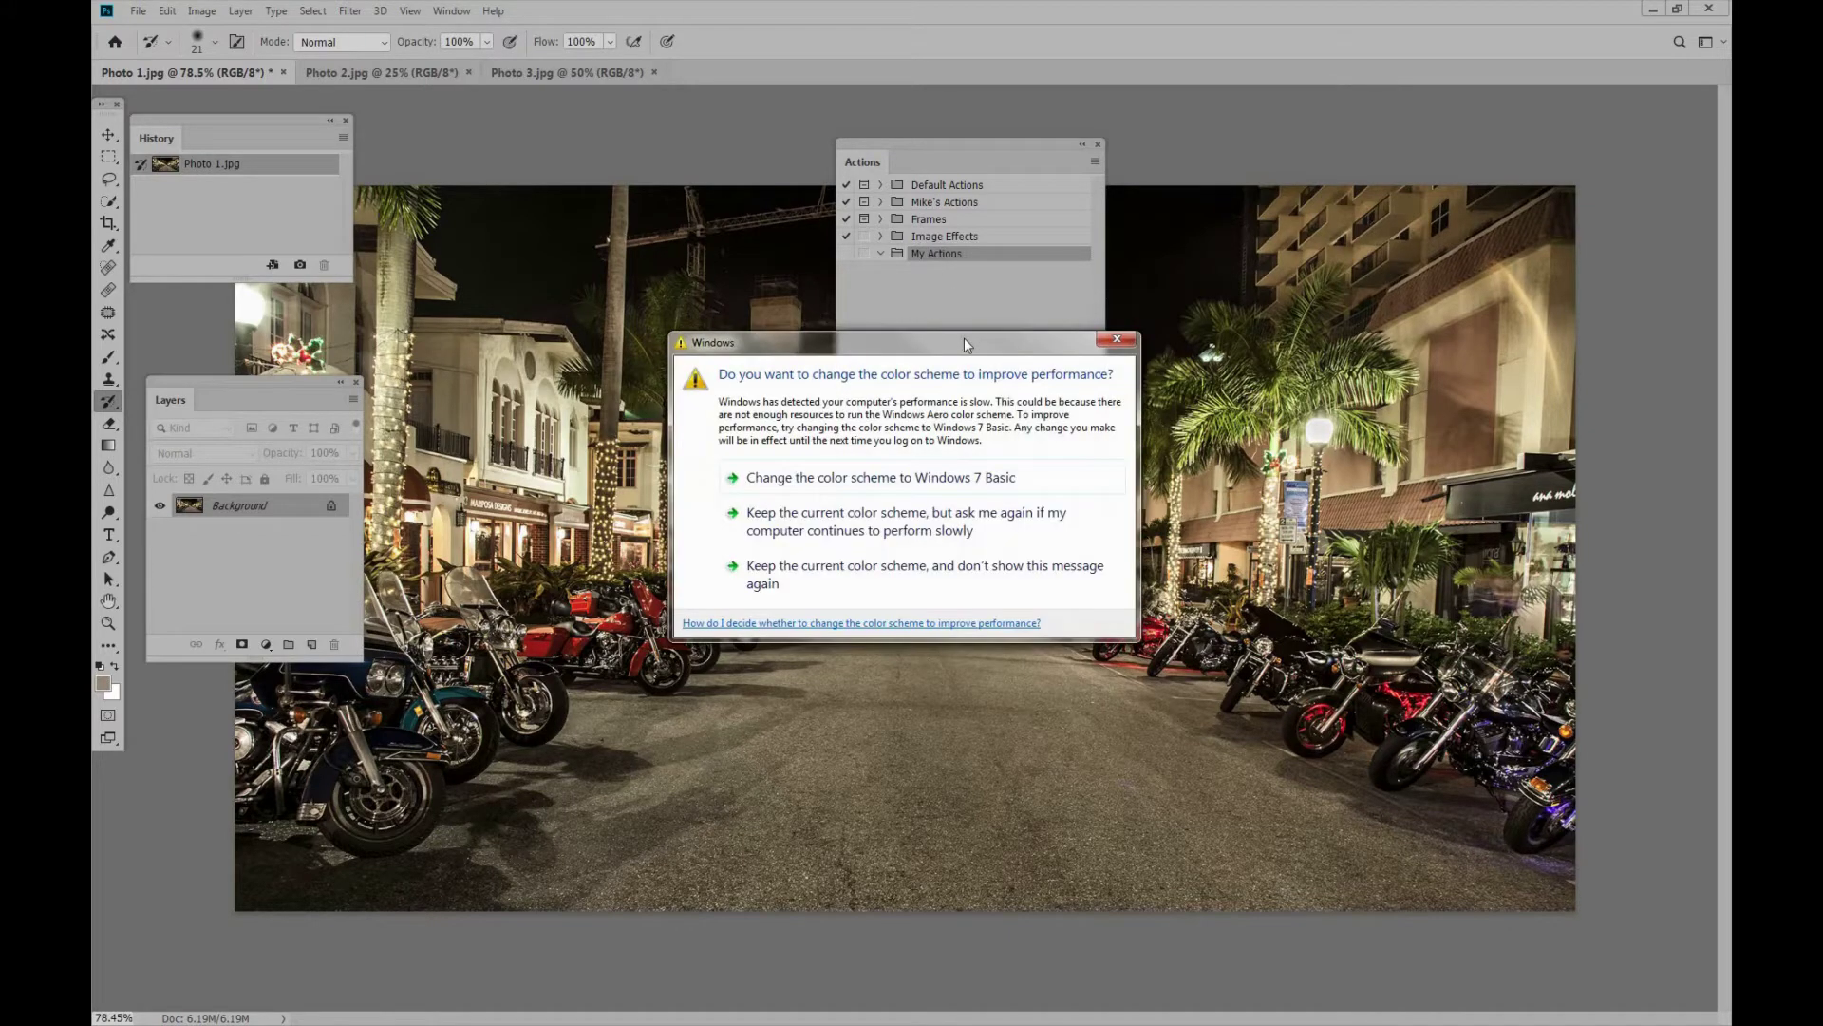
pyautogui.click(1116, 338)
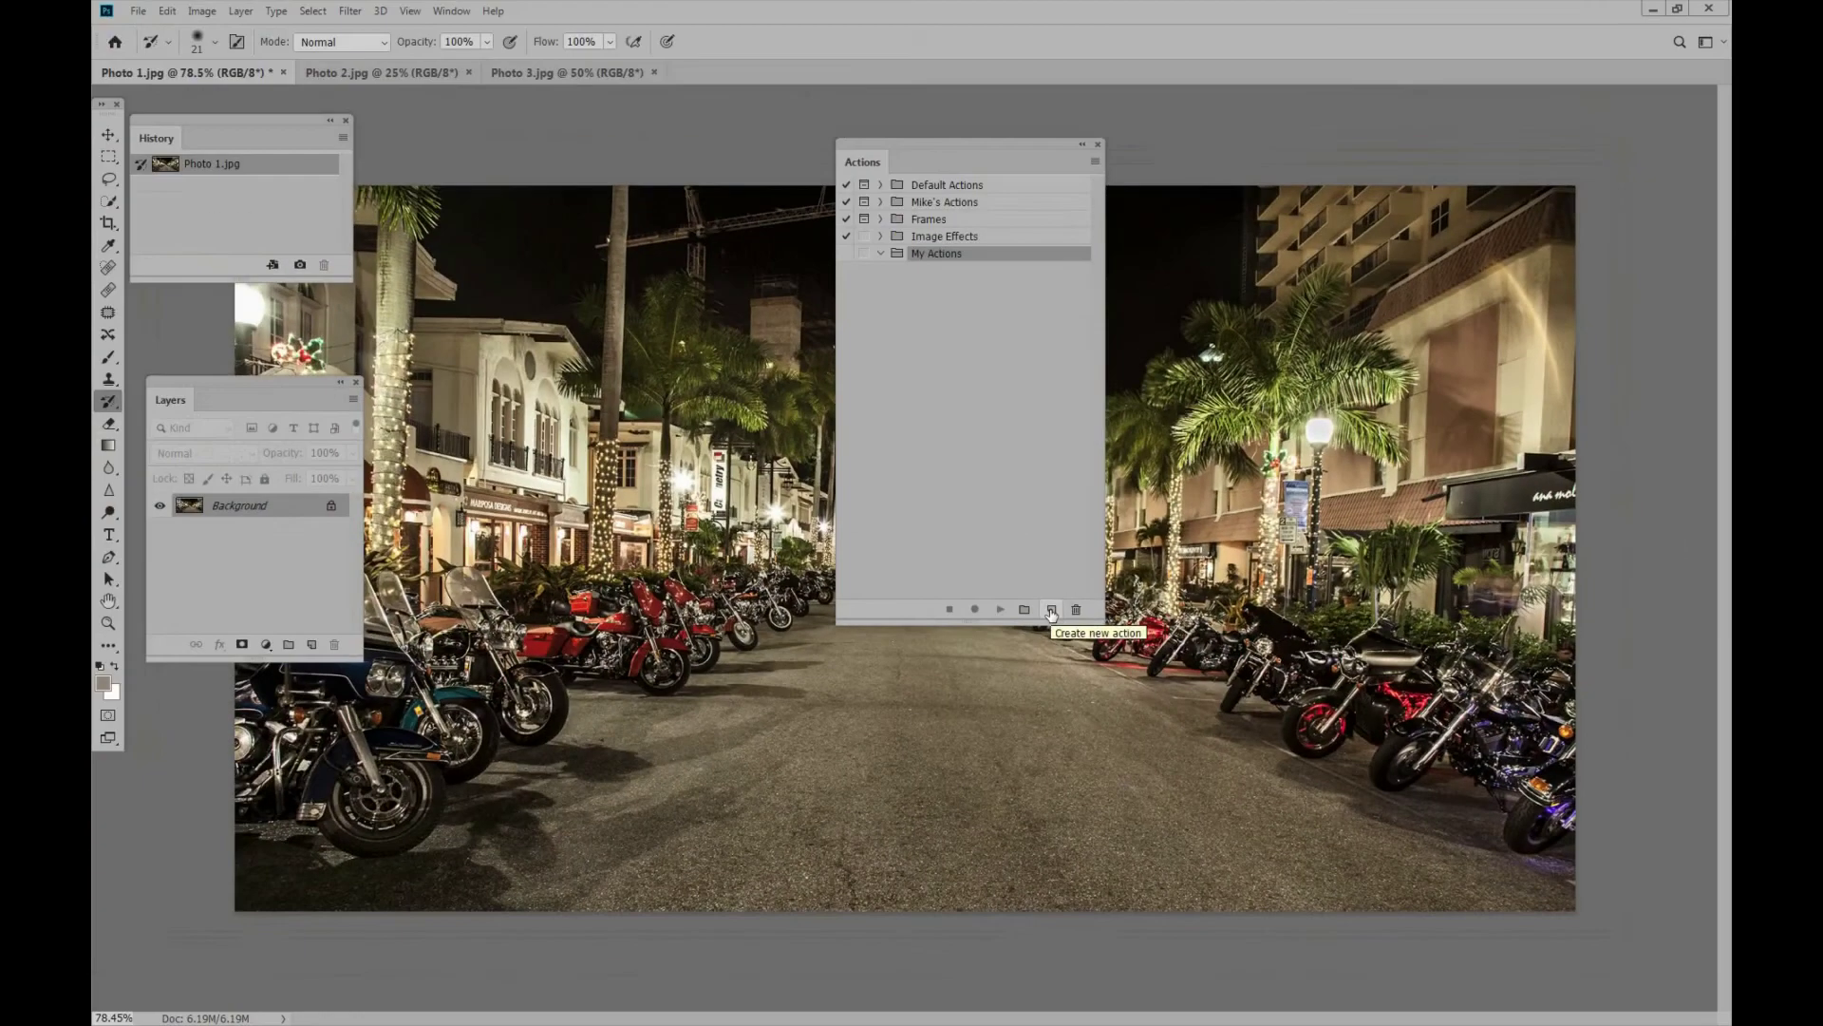
pyautogui.click(916, 516)
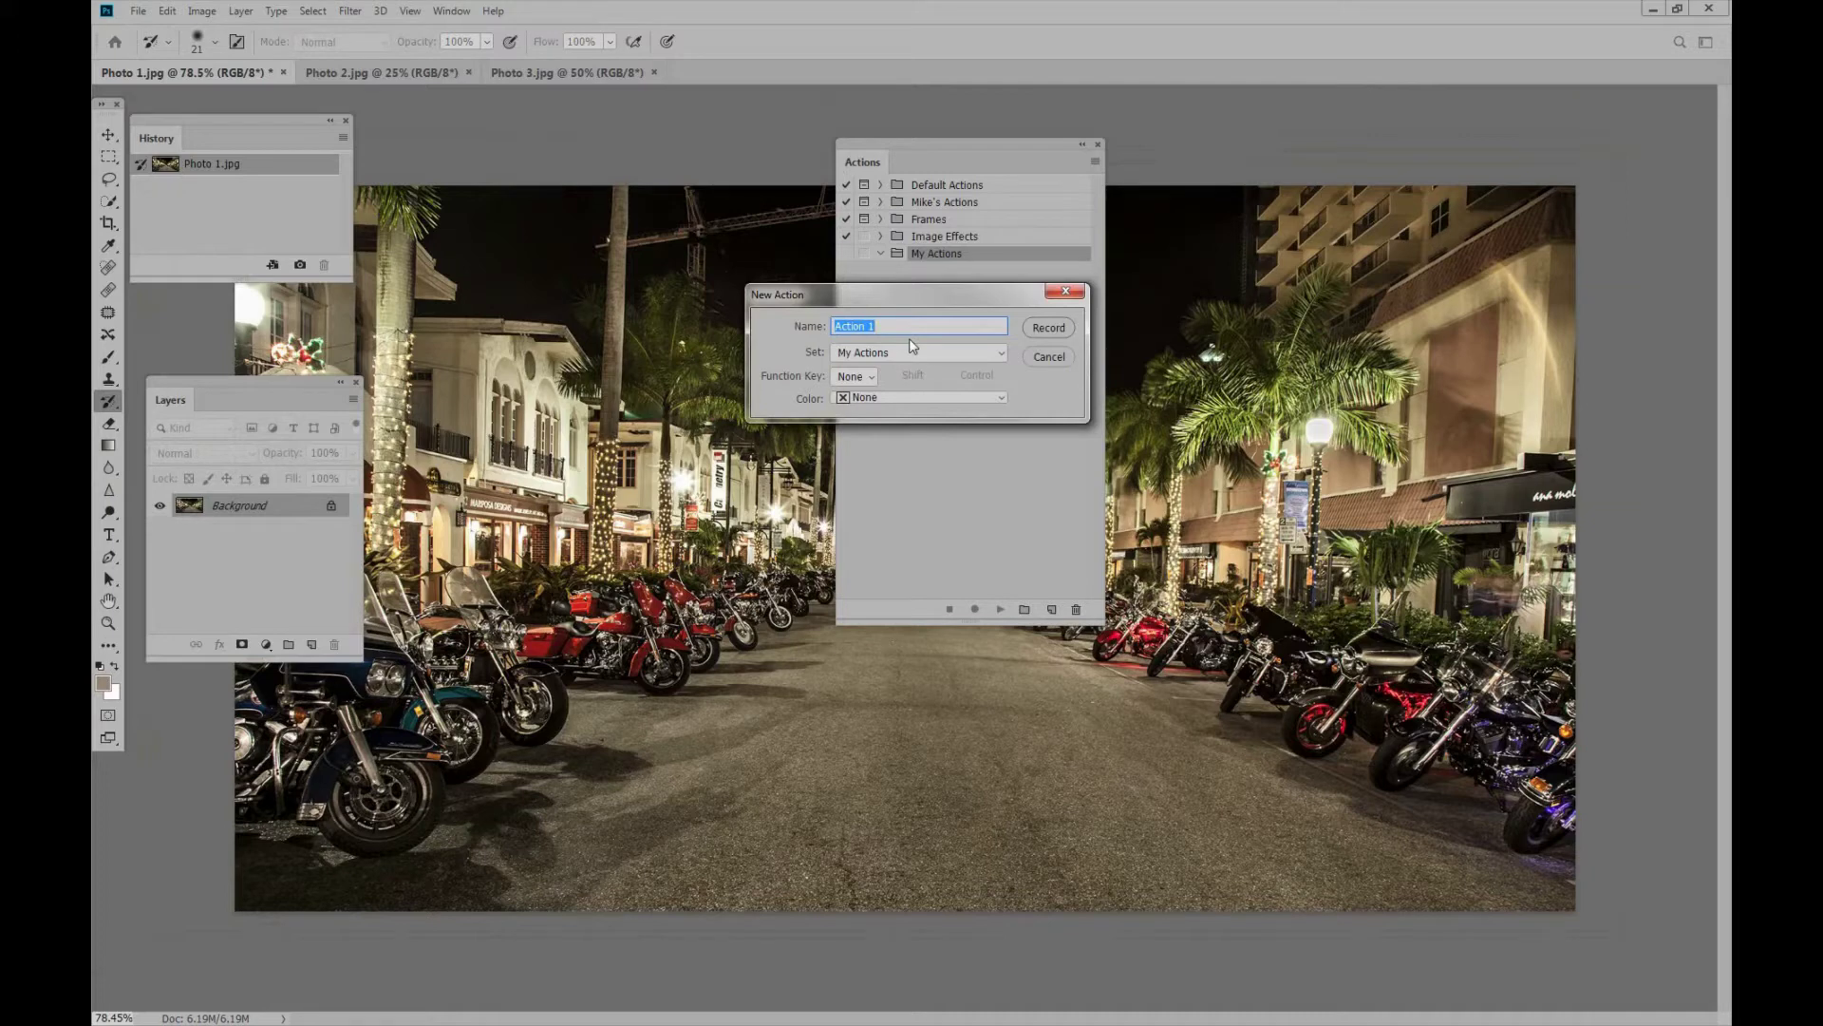
# Create the Fixup Layer action with Ctrl+F12 shortcut and Blue colour, and start recording.
pyautogui.write('Fixup Layer')
pyautogui.click(872, 378)
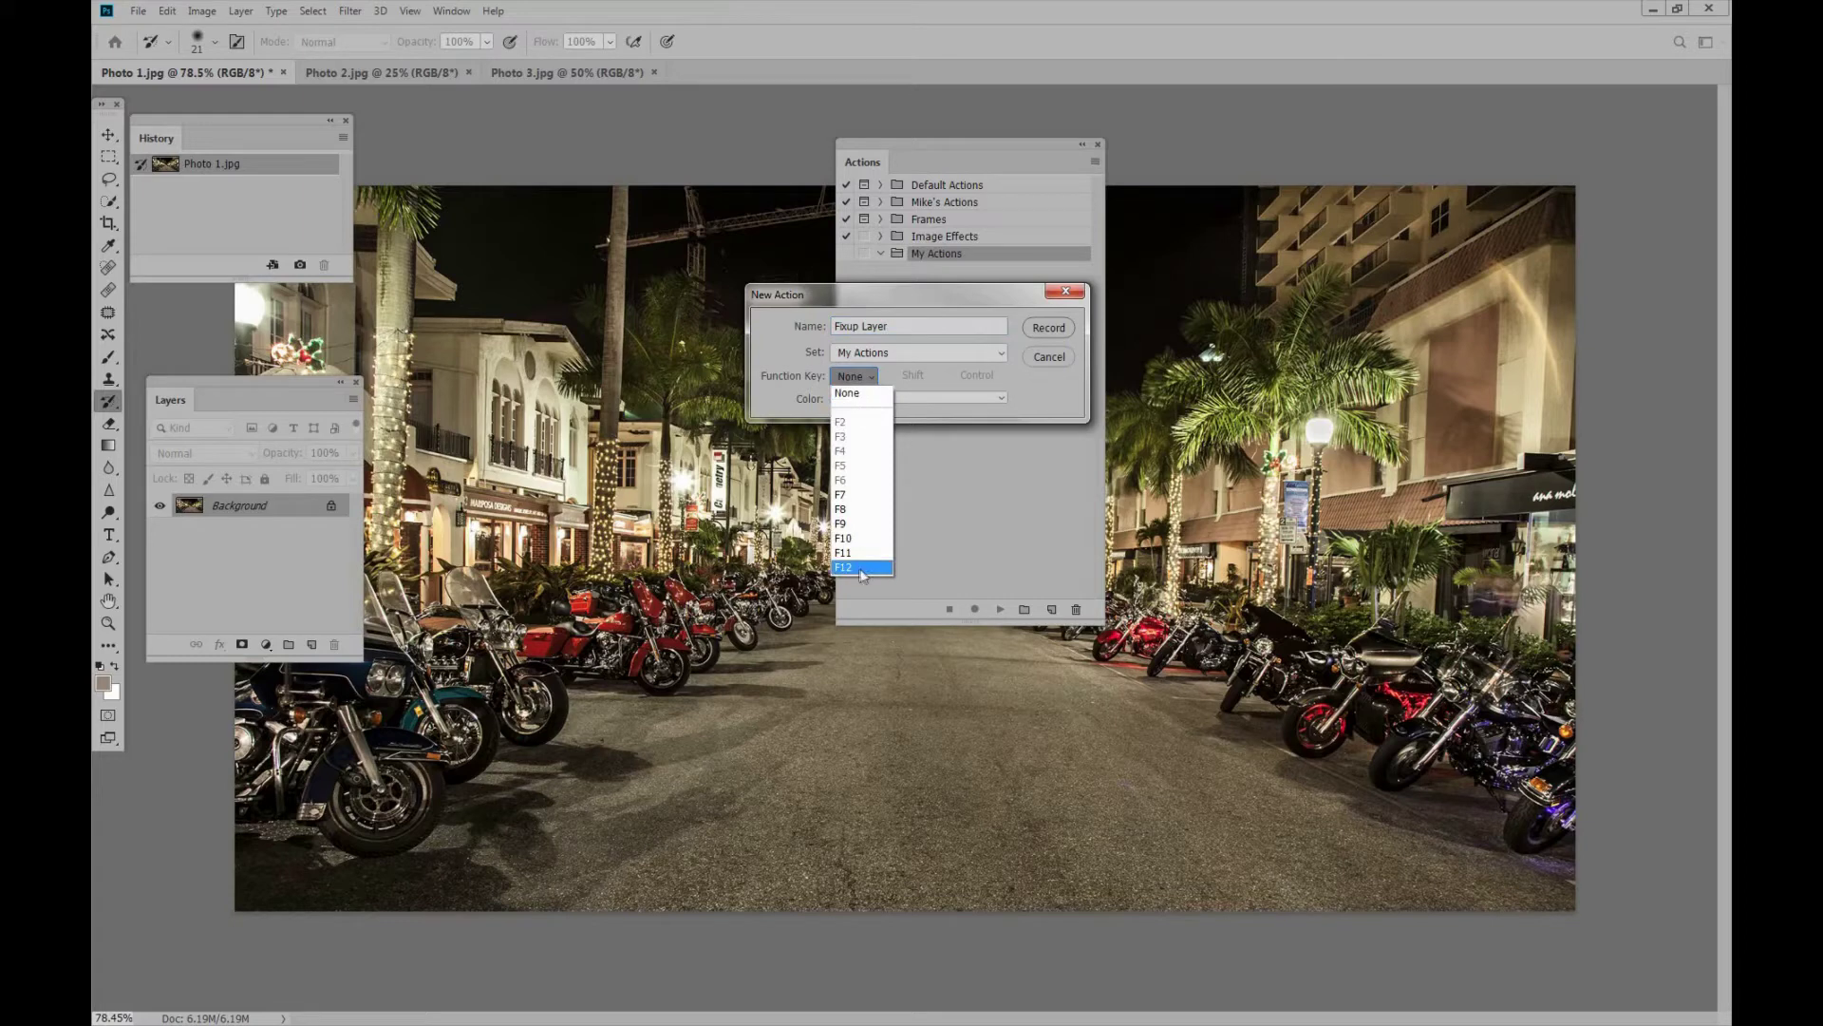
pyautogui.click(860, 567)
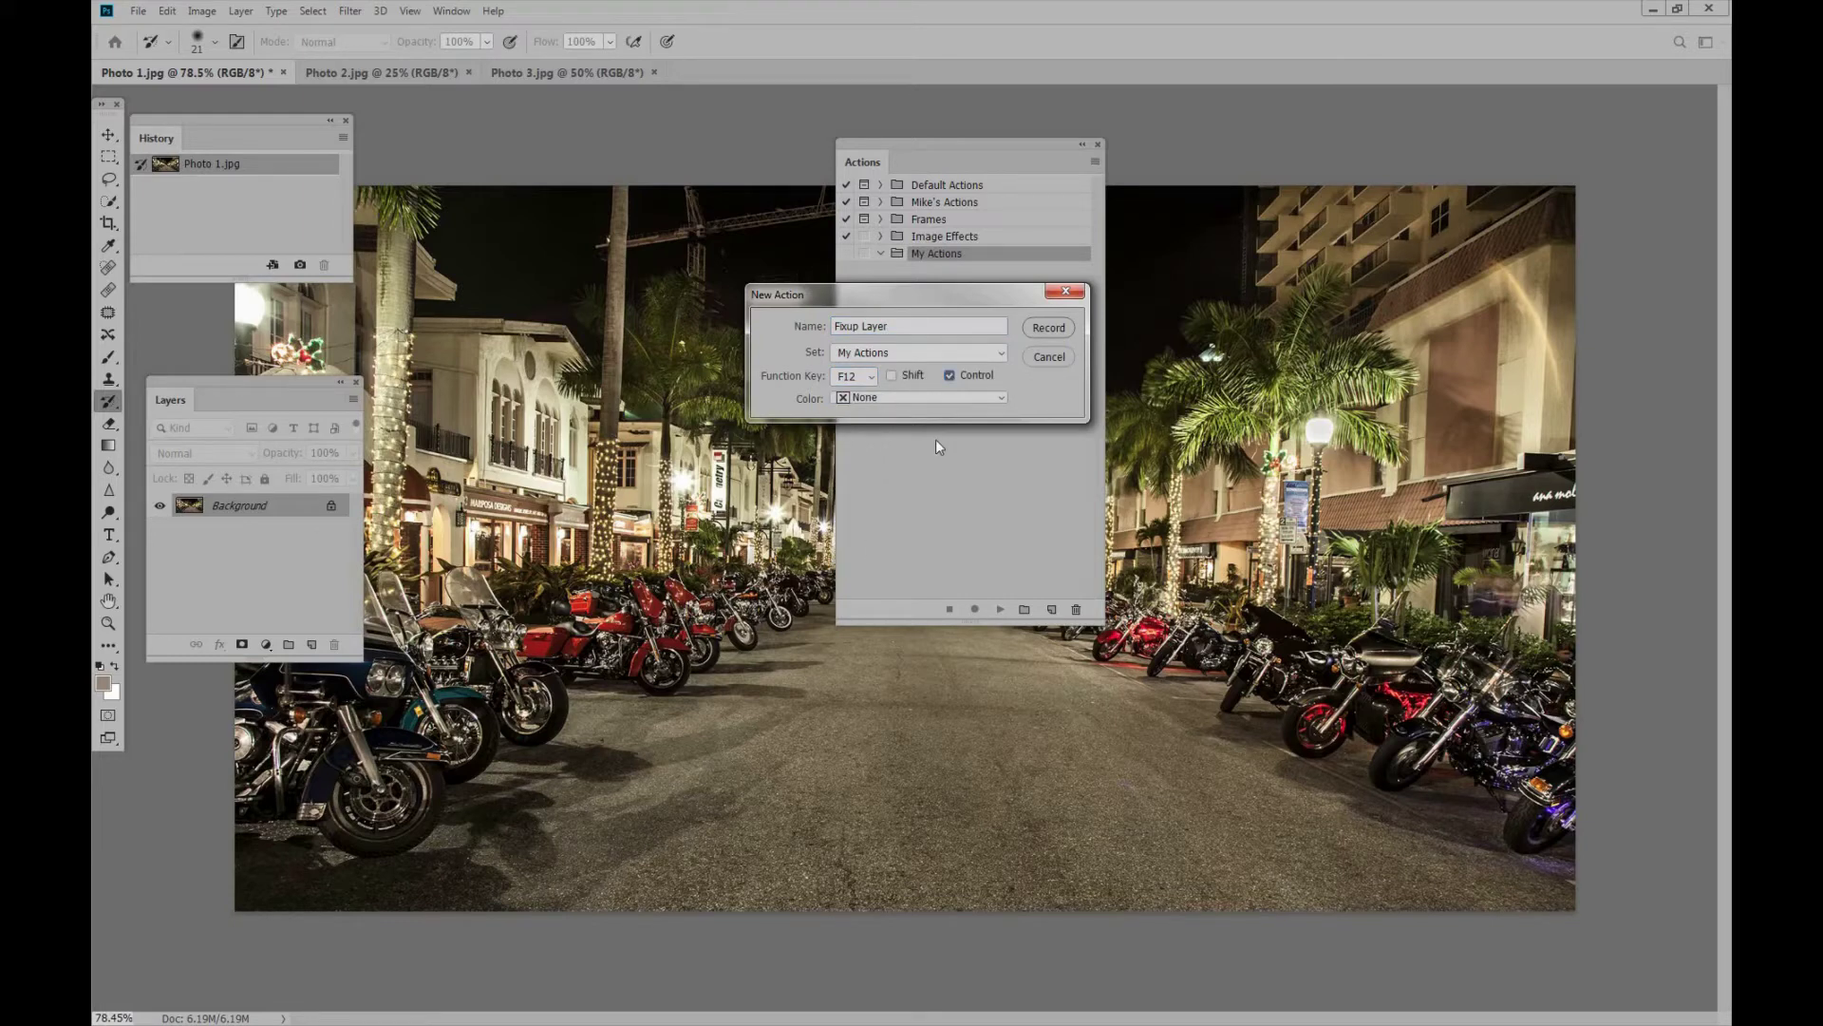
pyautogui.click(892, 399)
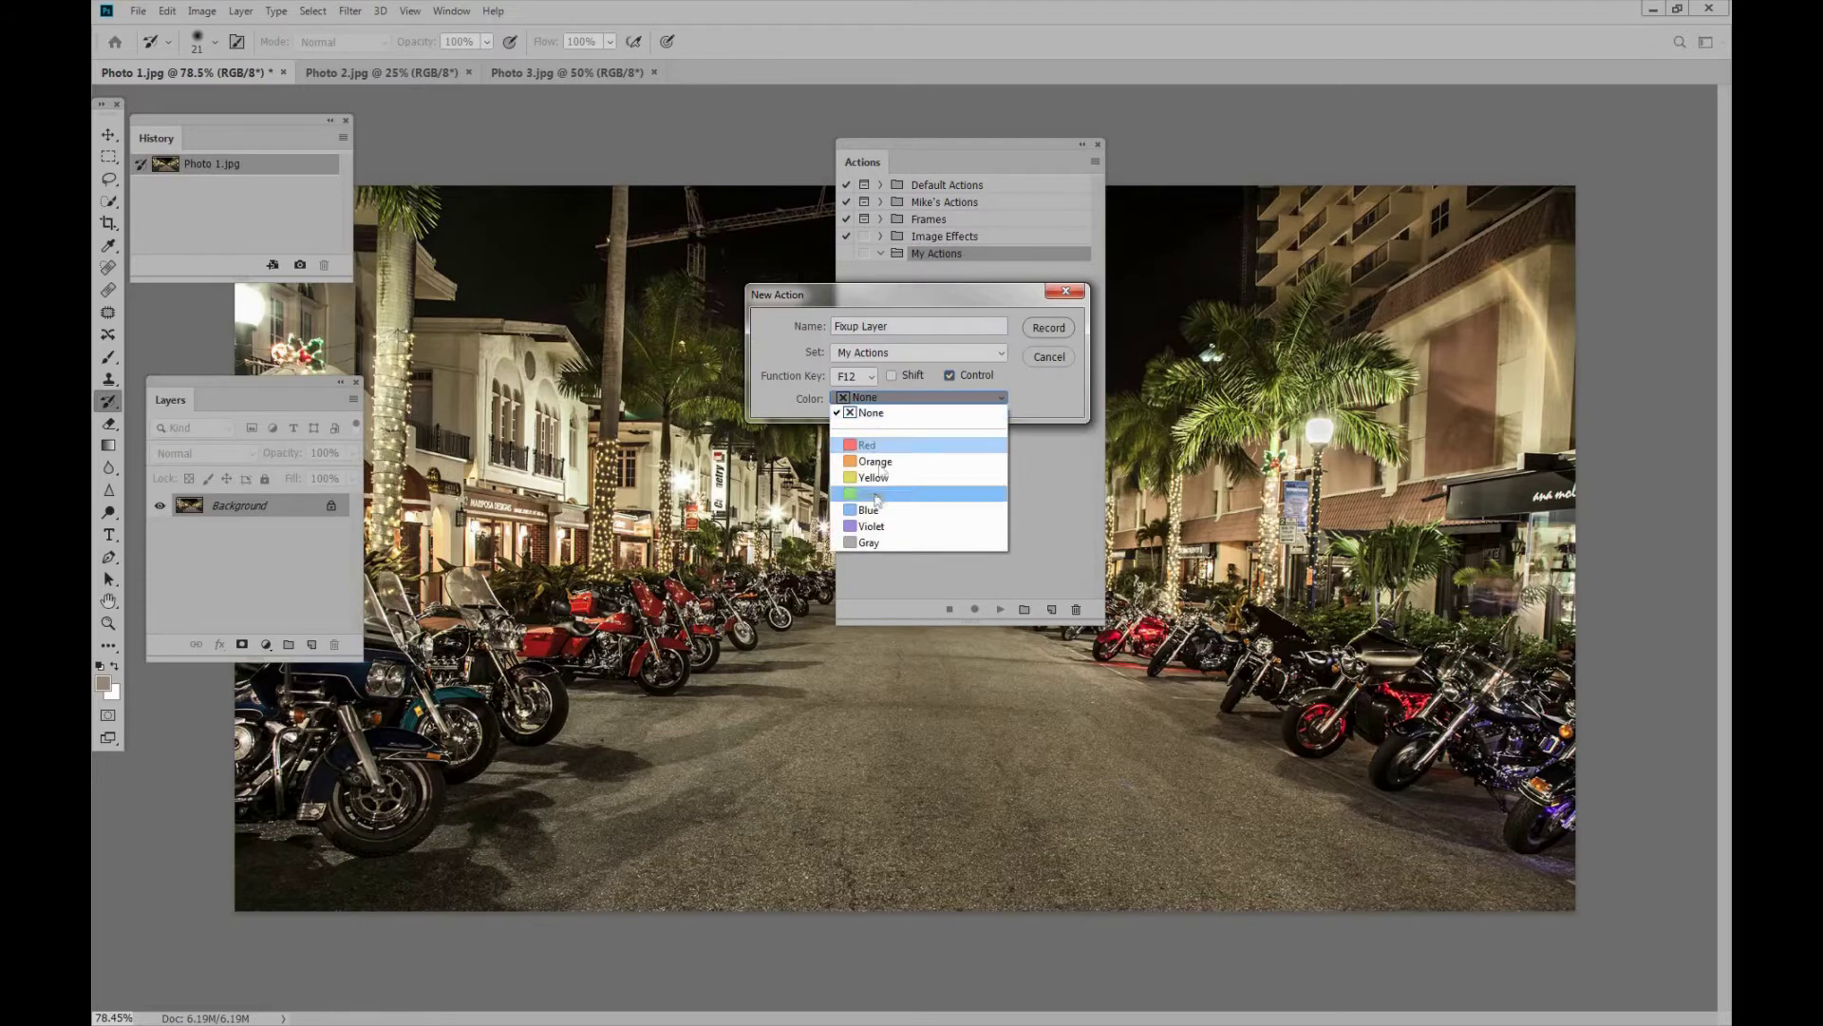
pyautogui.click(870, 511)
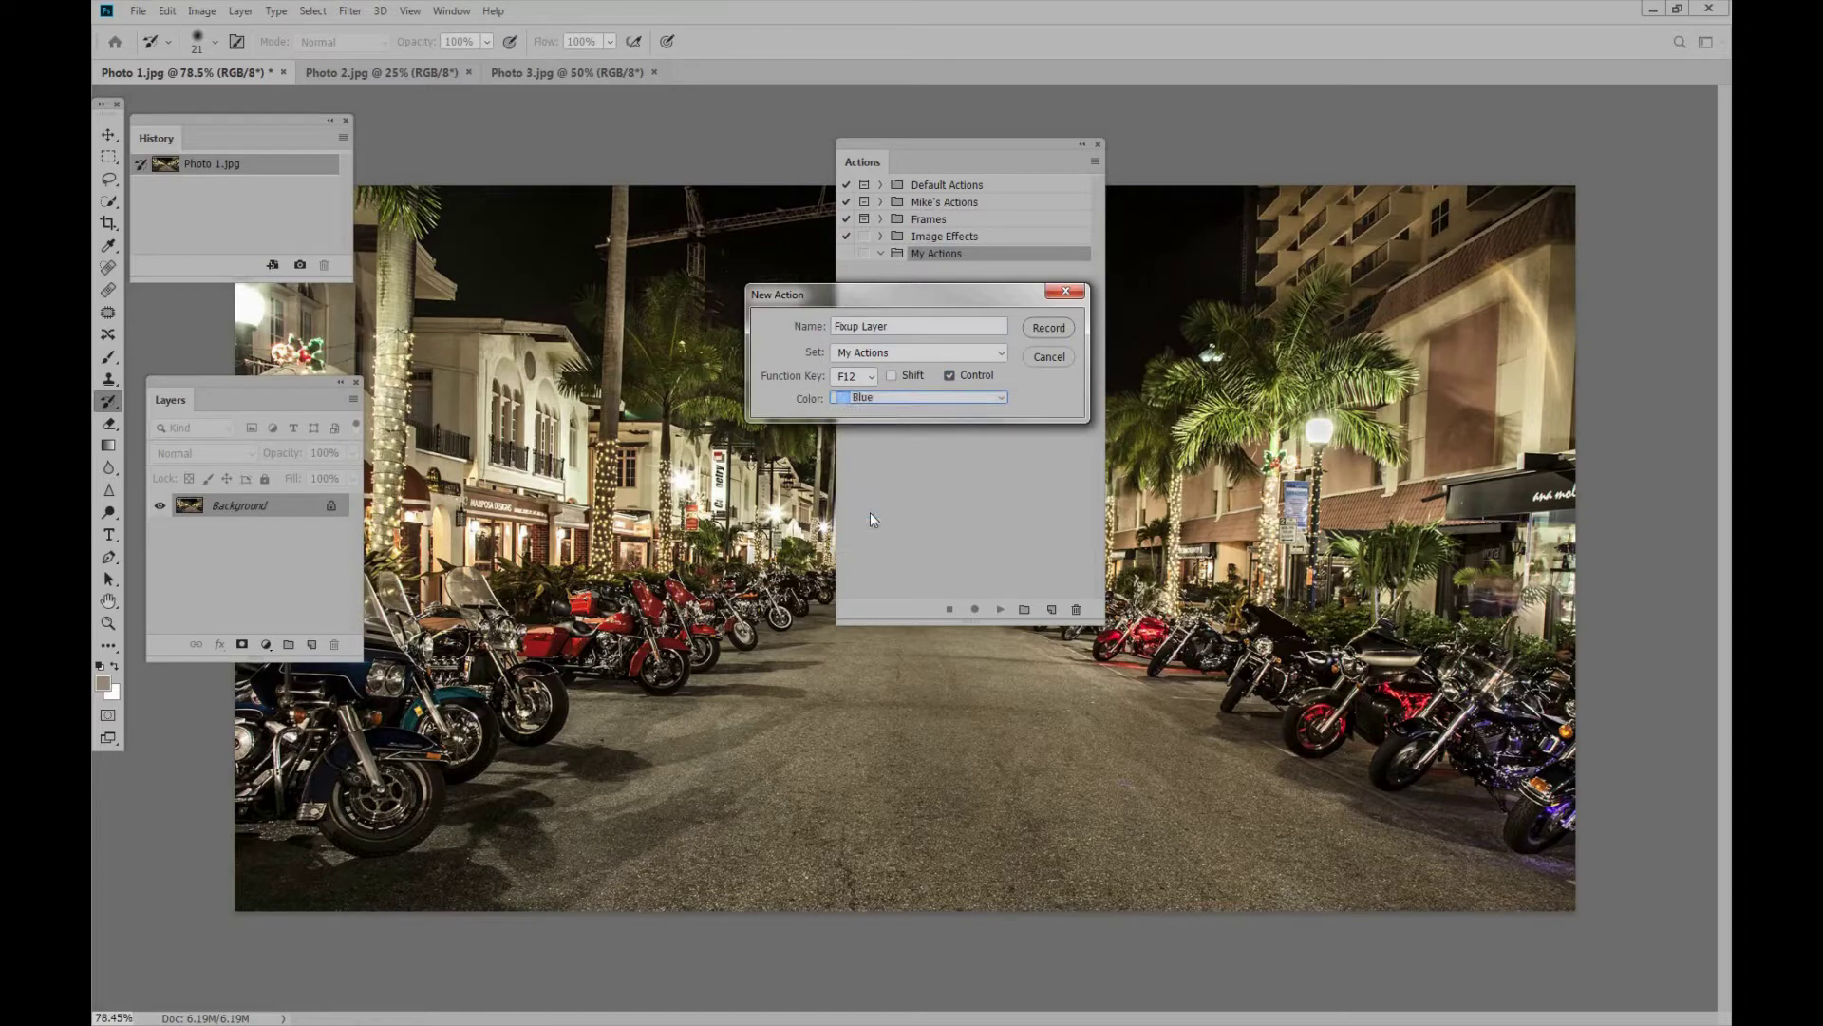
pyautogui.click(1044, 329)
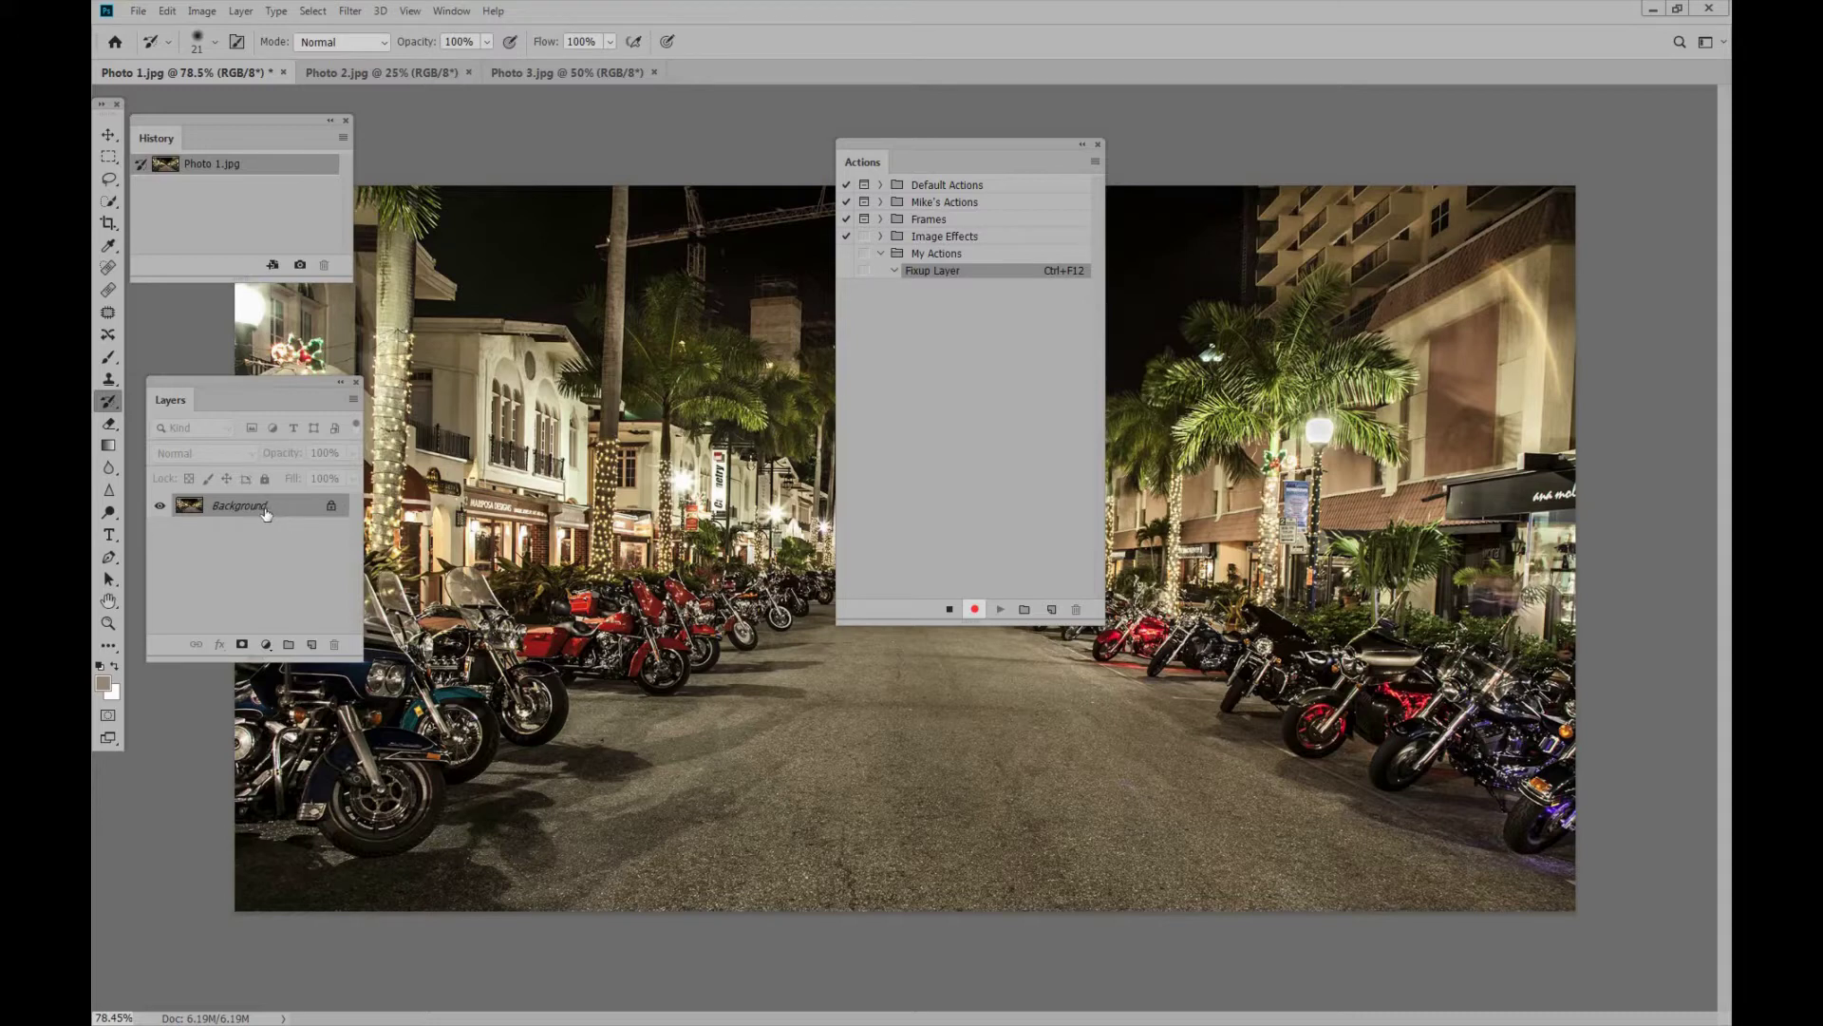
# Duplicate the Background layer as 'Fixup Layer' while the action records.
pyautogui.moveTo(268, 383); pyautogui.dragTo(630, 144)
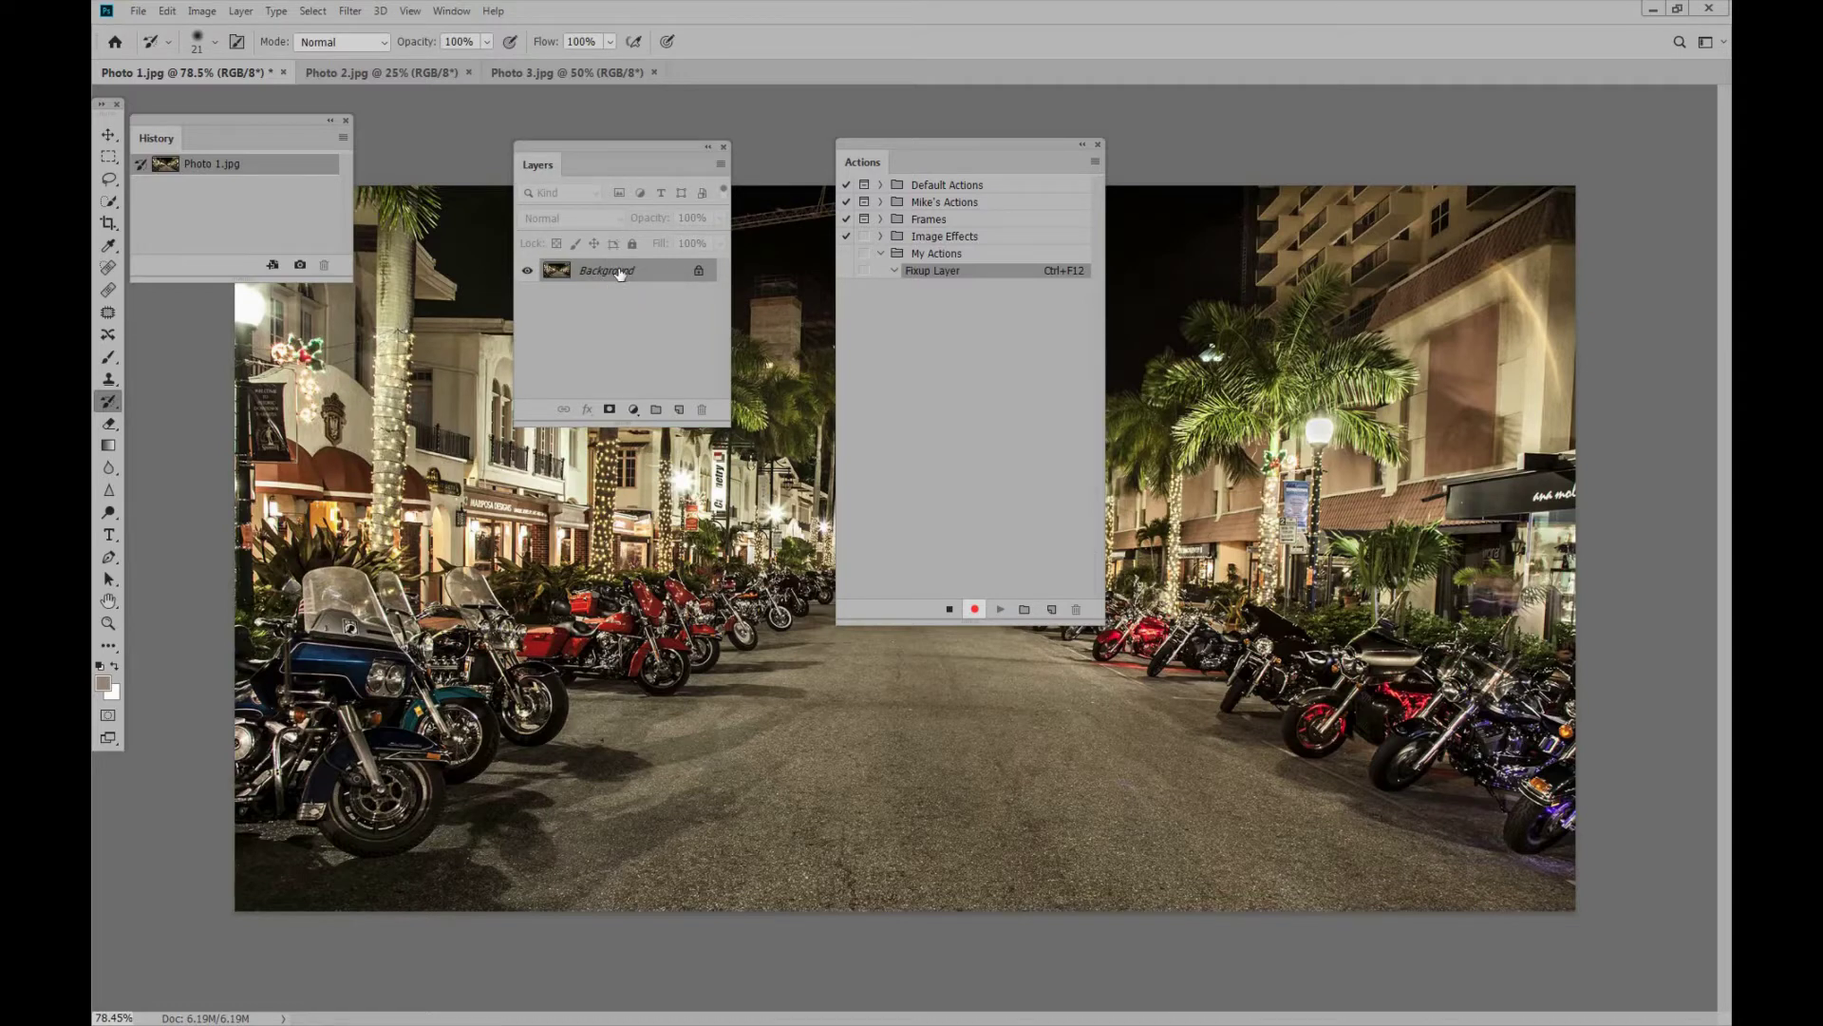
pyautogui.rightClick(618, 273)
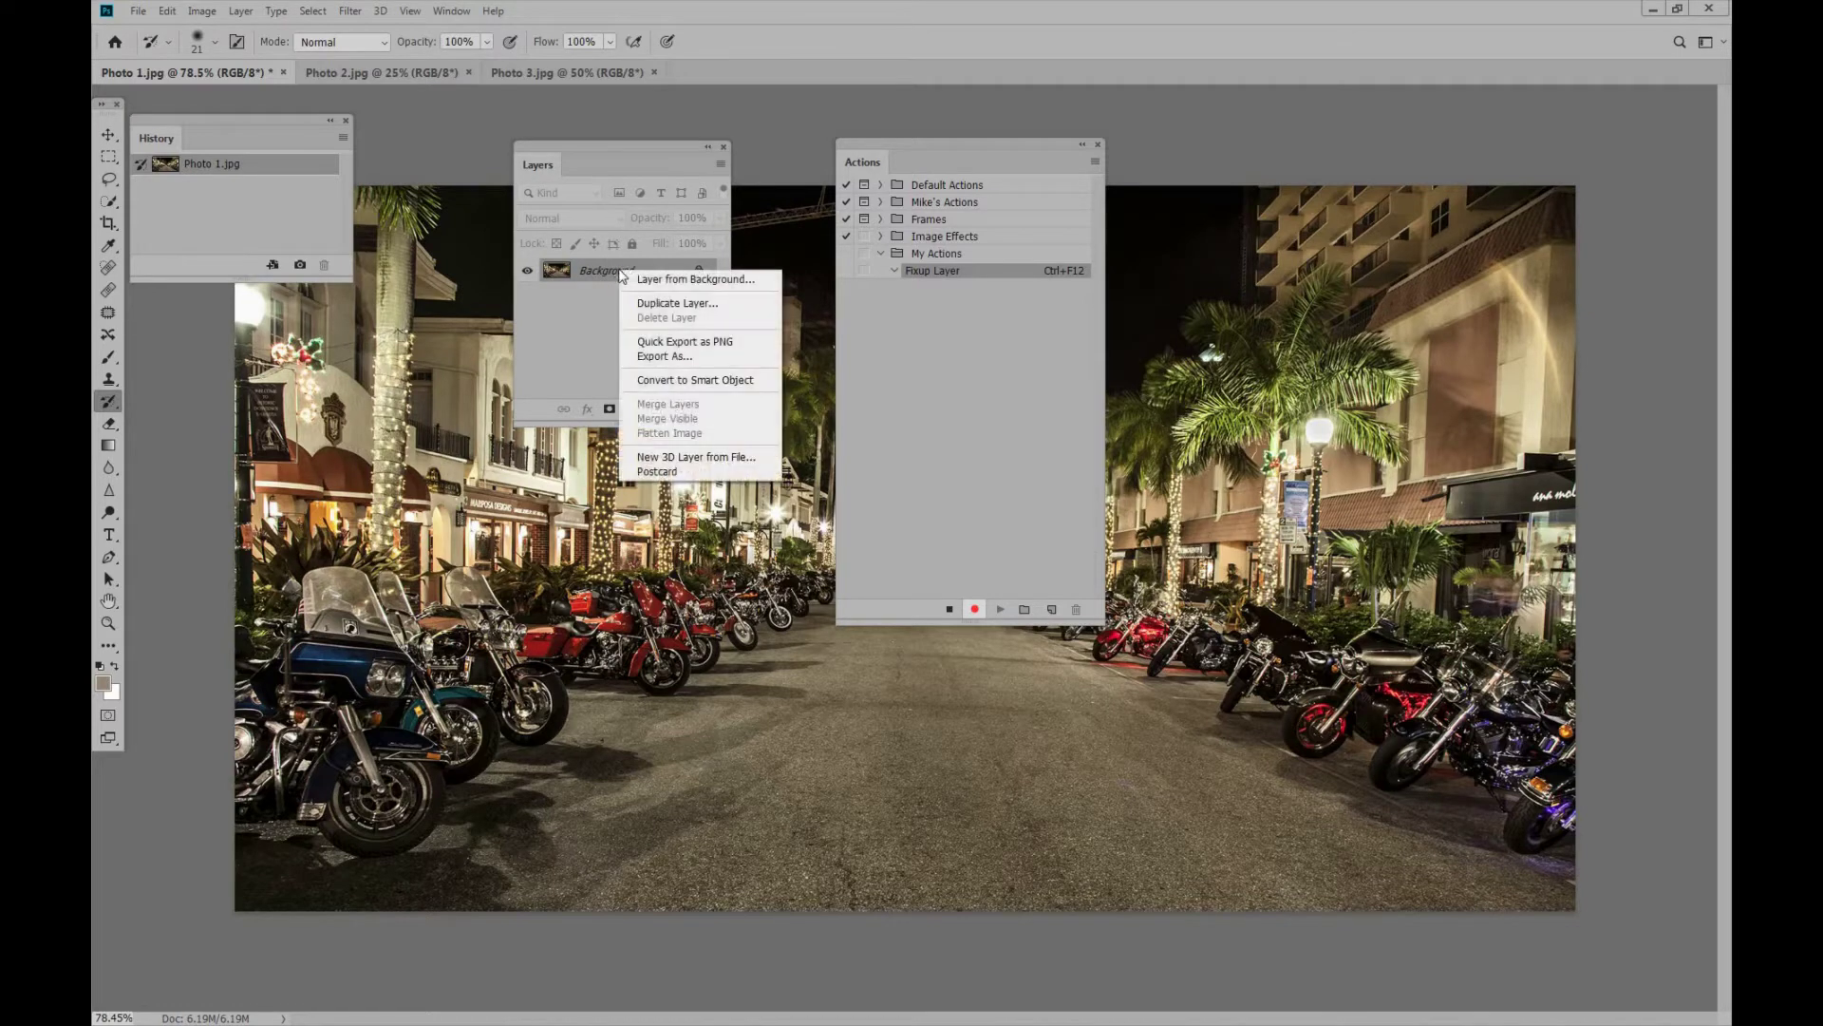
pyautogui.click(655, 304)
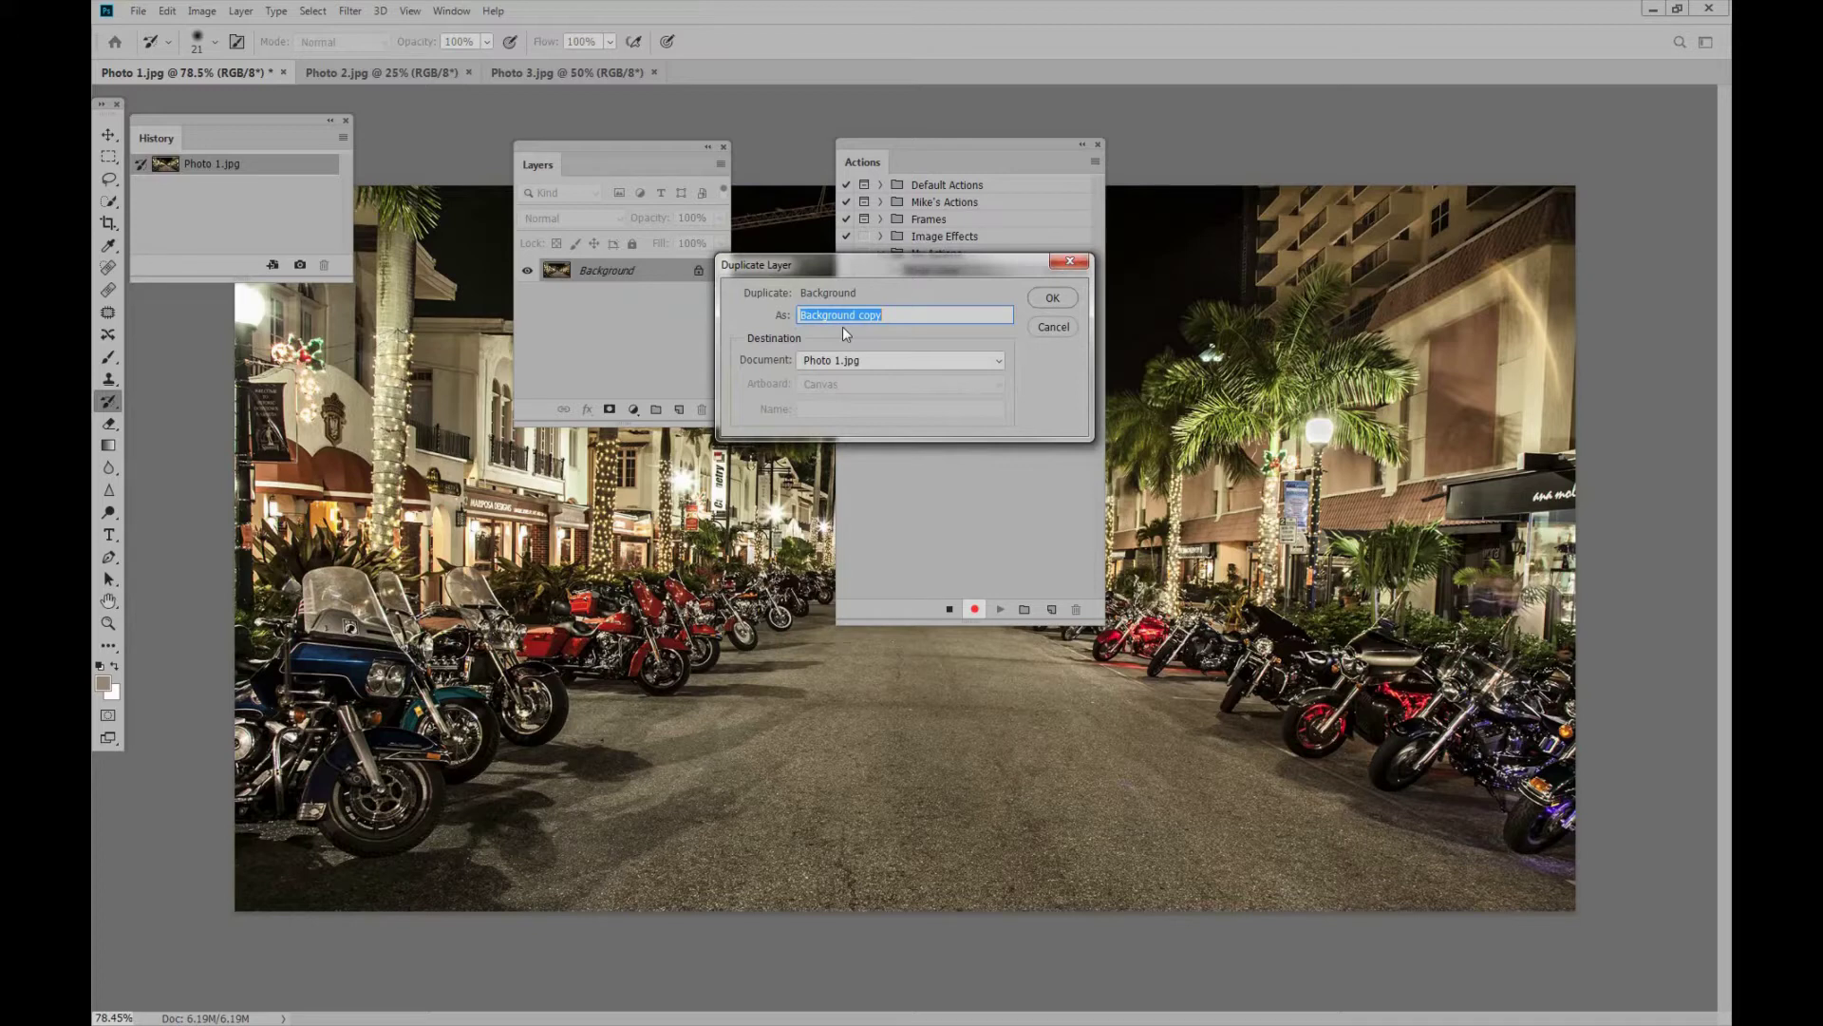
pyautogui.write('Fixup Layer')
pyautogui.click(1052, 299)
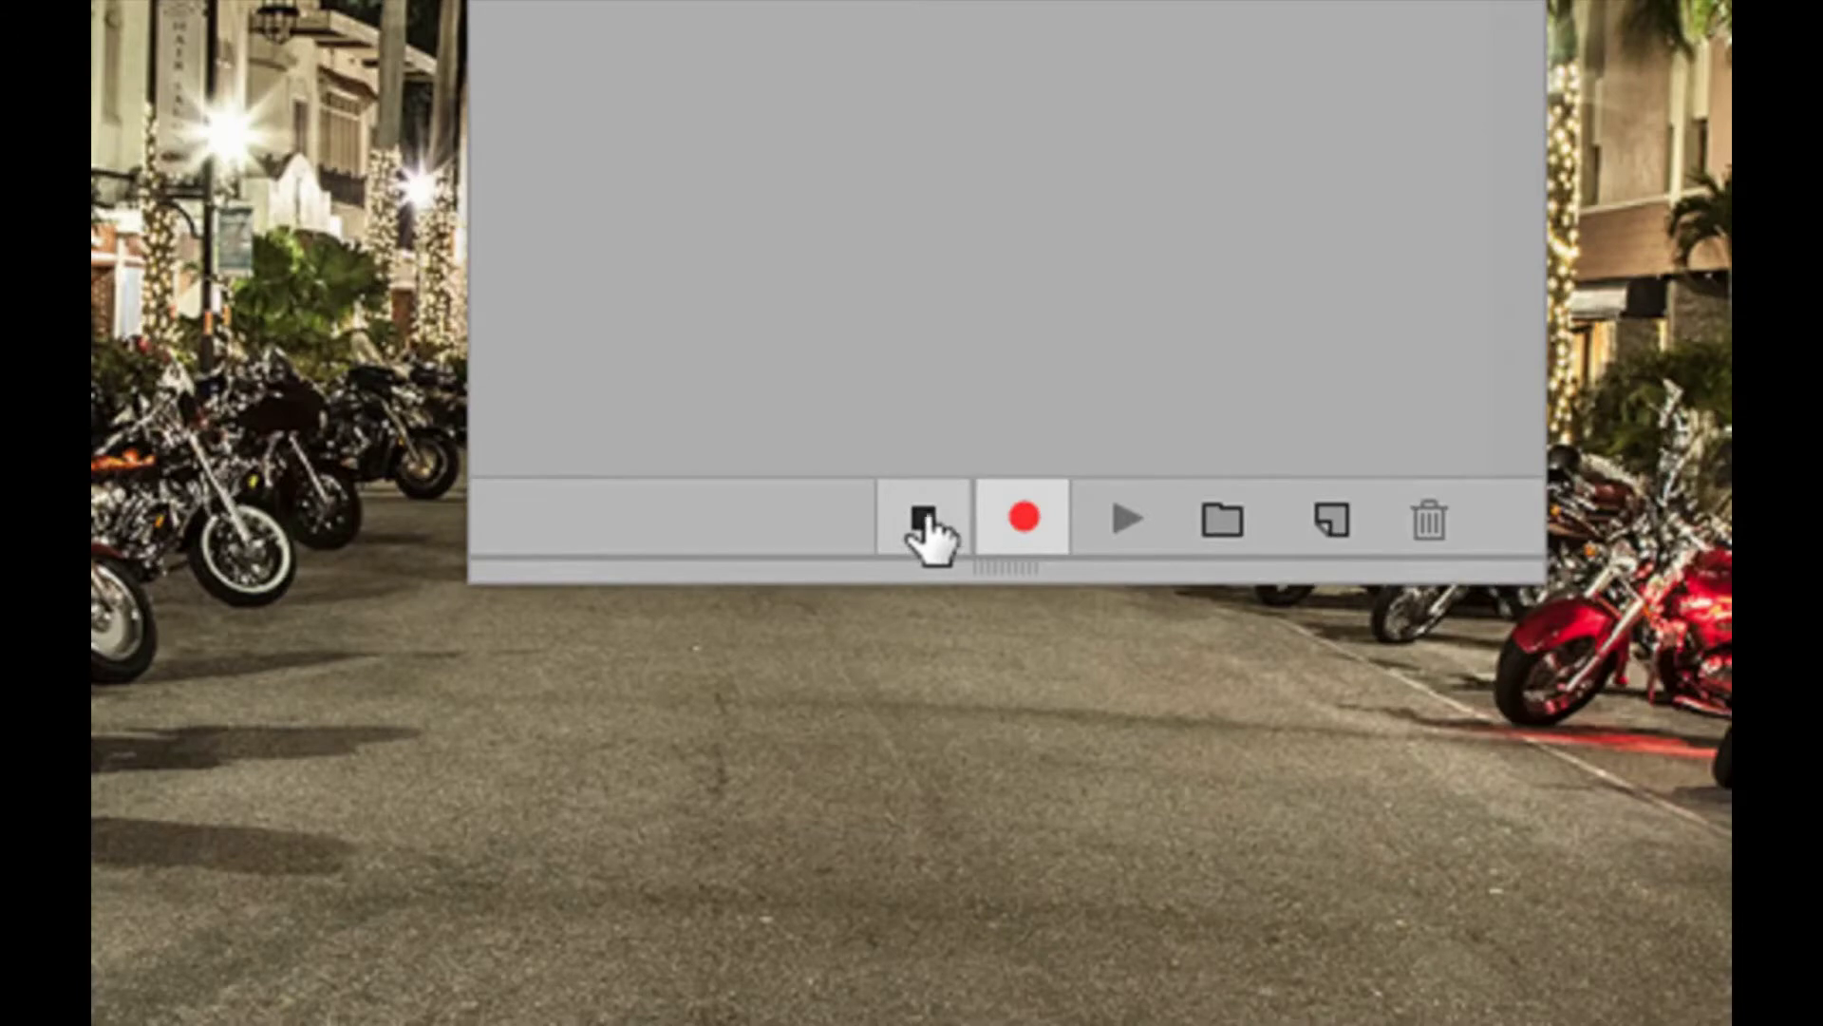
# Stop recording so the Fixup Layer action keeps only its Duplicate current layer step.
pyautogui.click(923, 522)
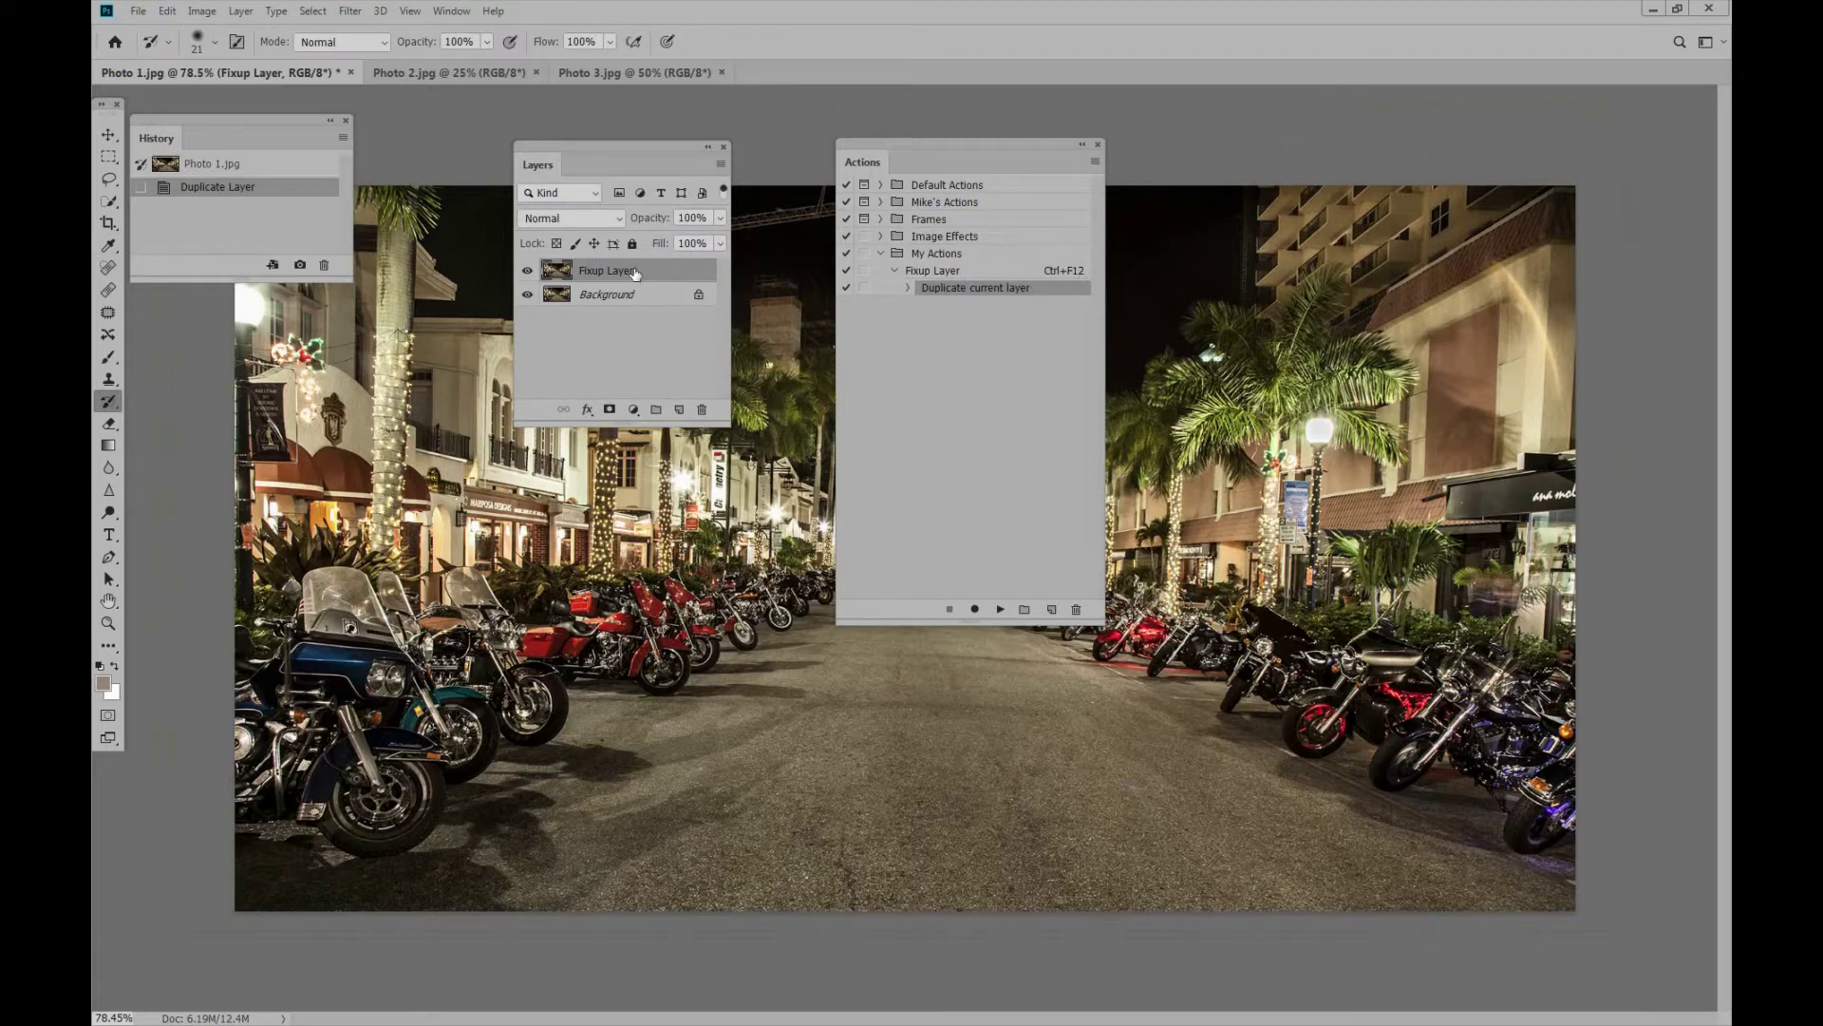
# Delete the Fixup Layer and replay the Fixup Layer action to recreate it.
pyautogui.moveTo(635, 273); pyautogui.dragTo(703, 410)
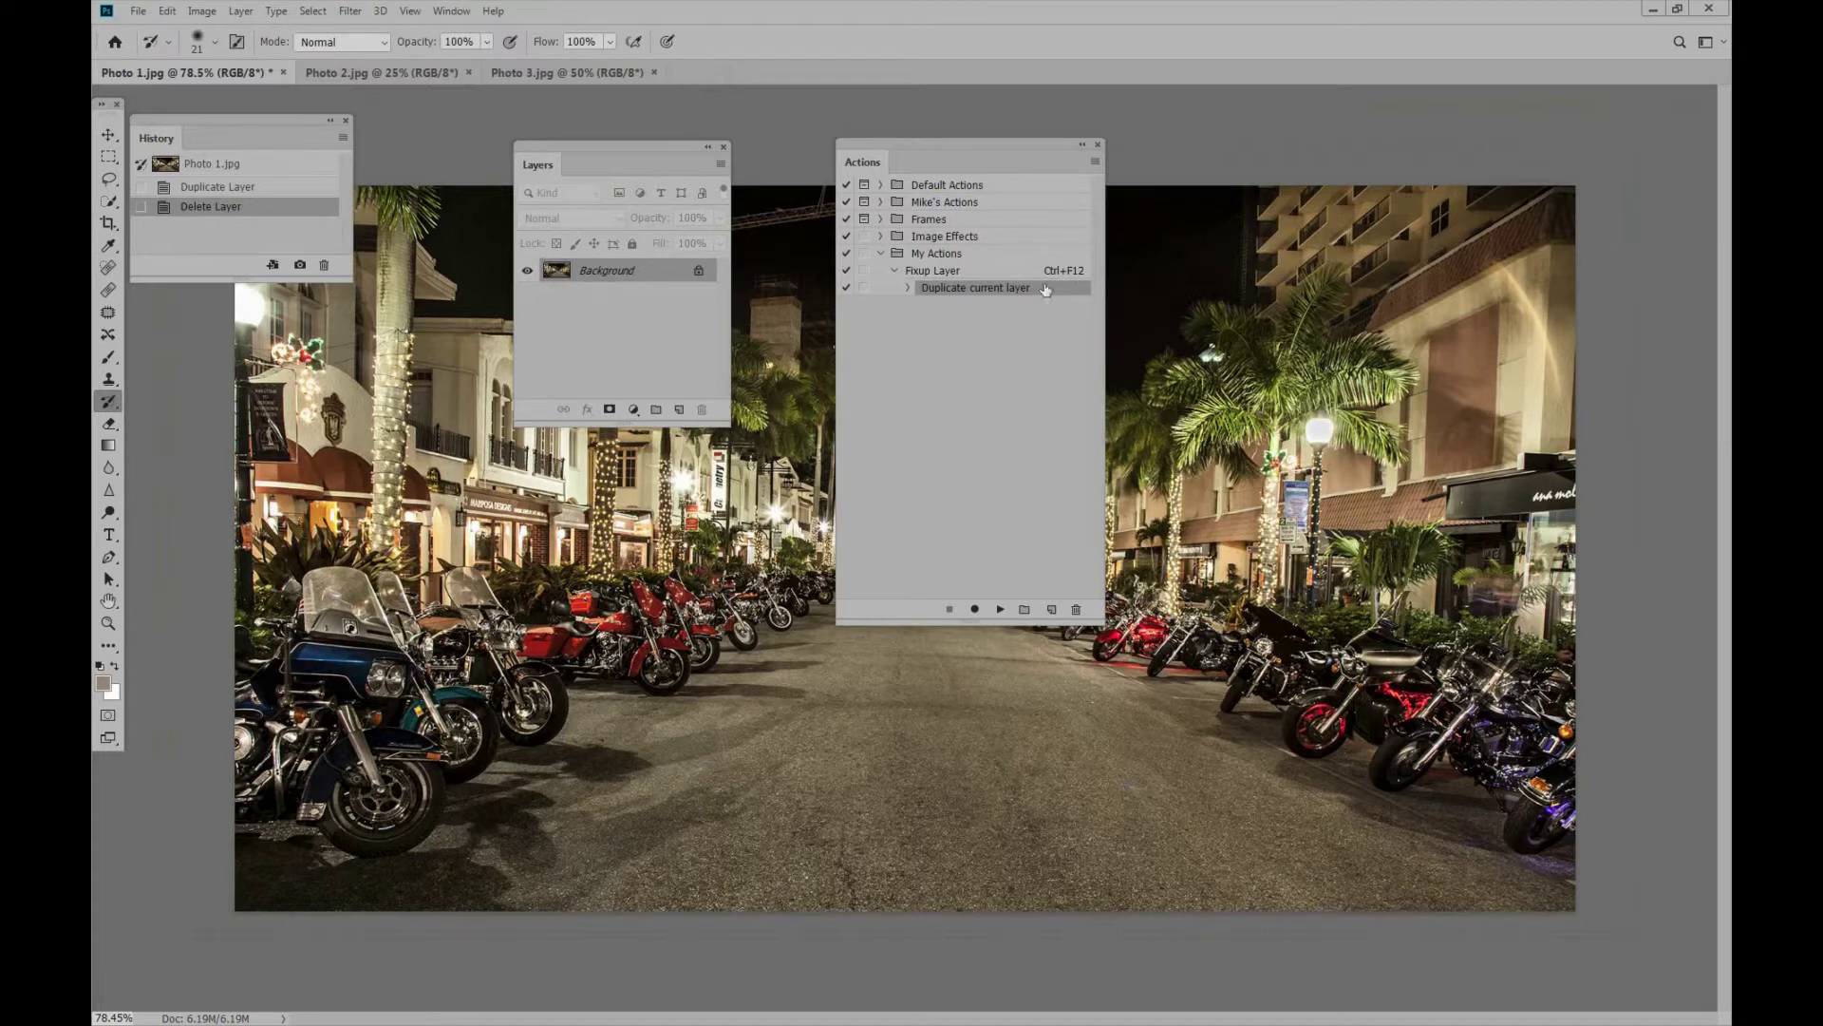
pyautogui.click(939, 271)
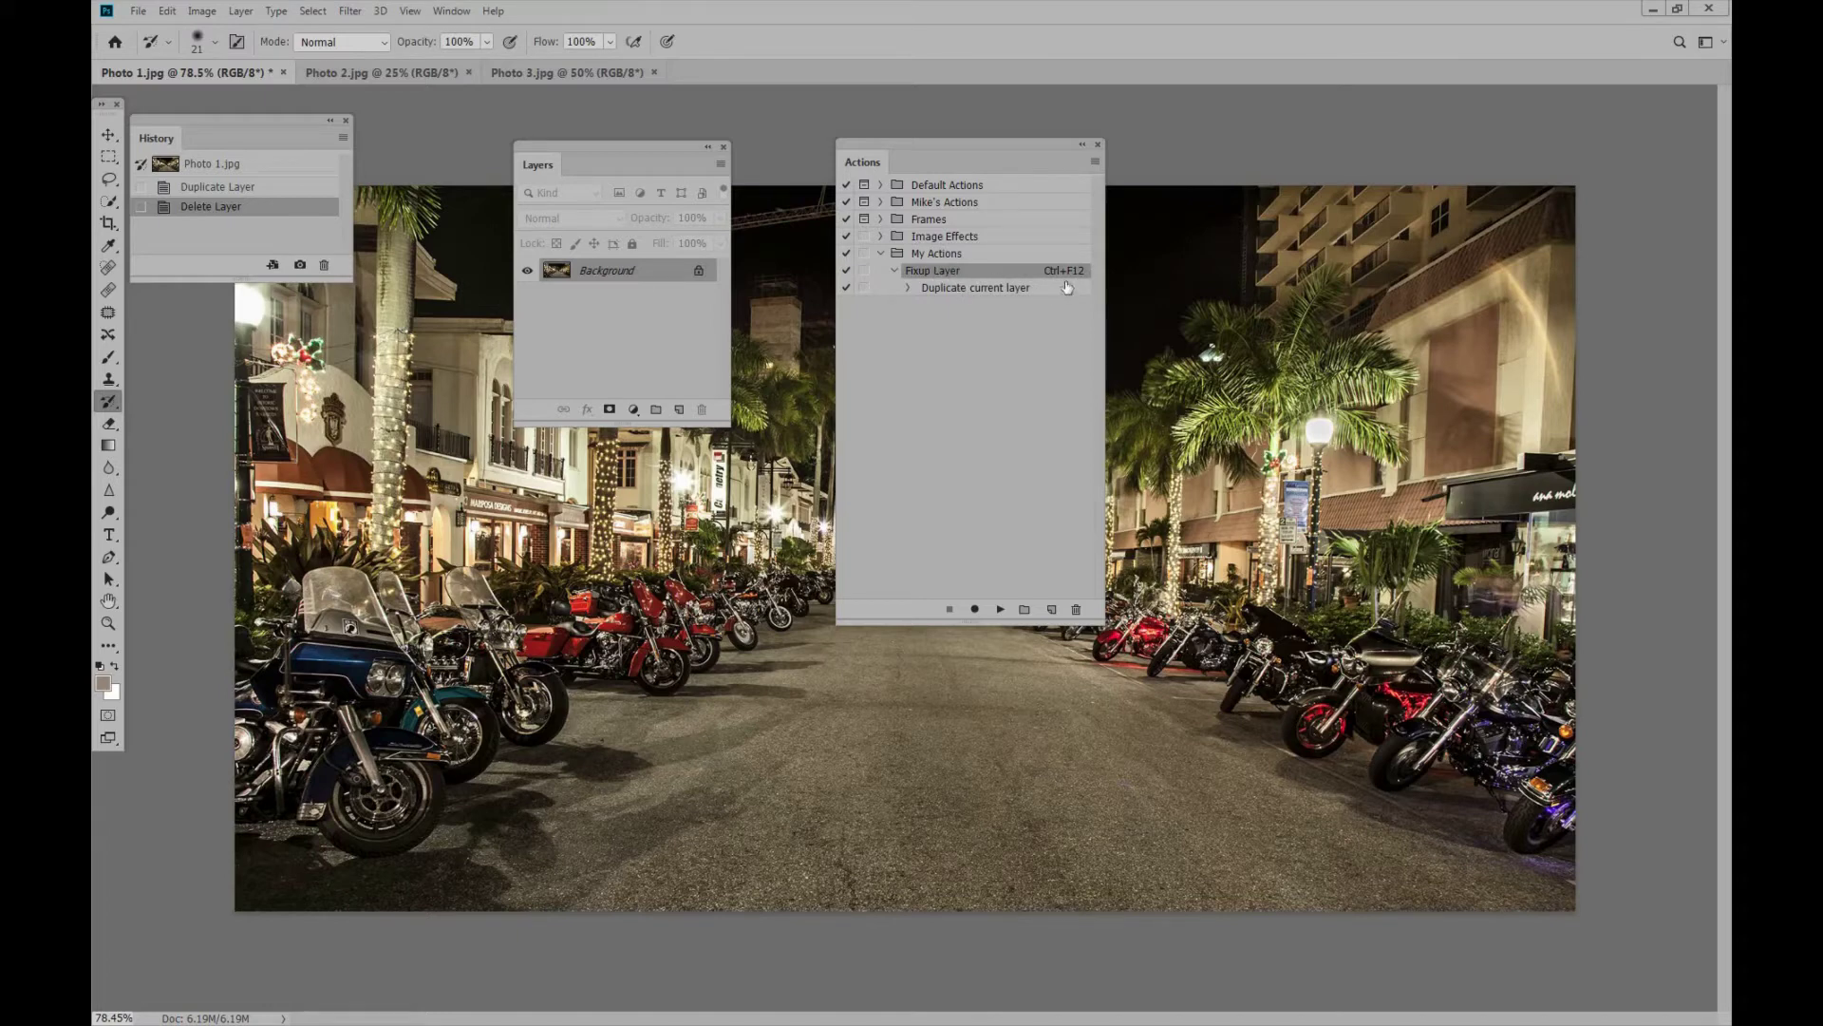
pyautogui.click(1001, 609)
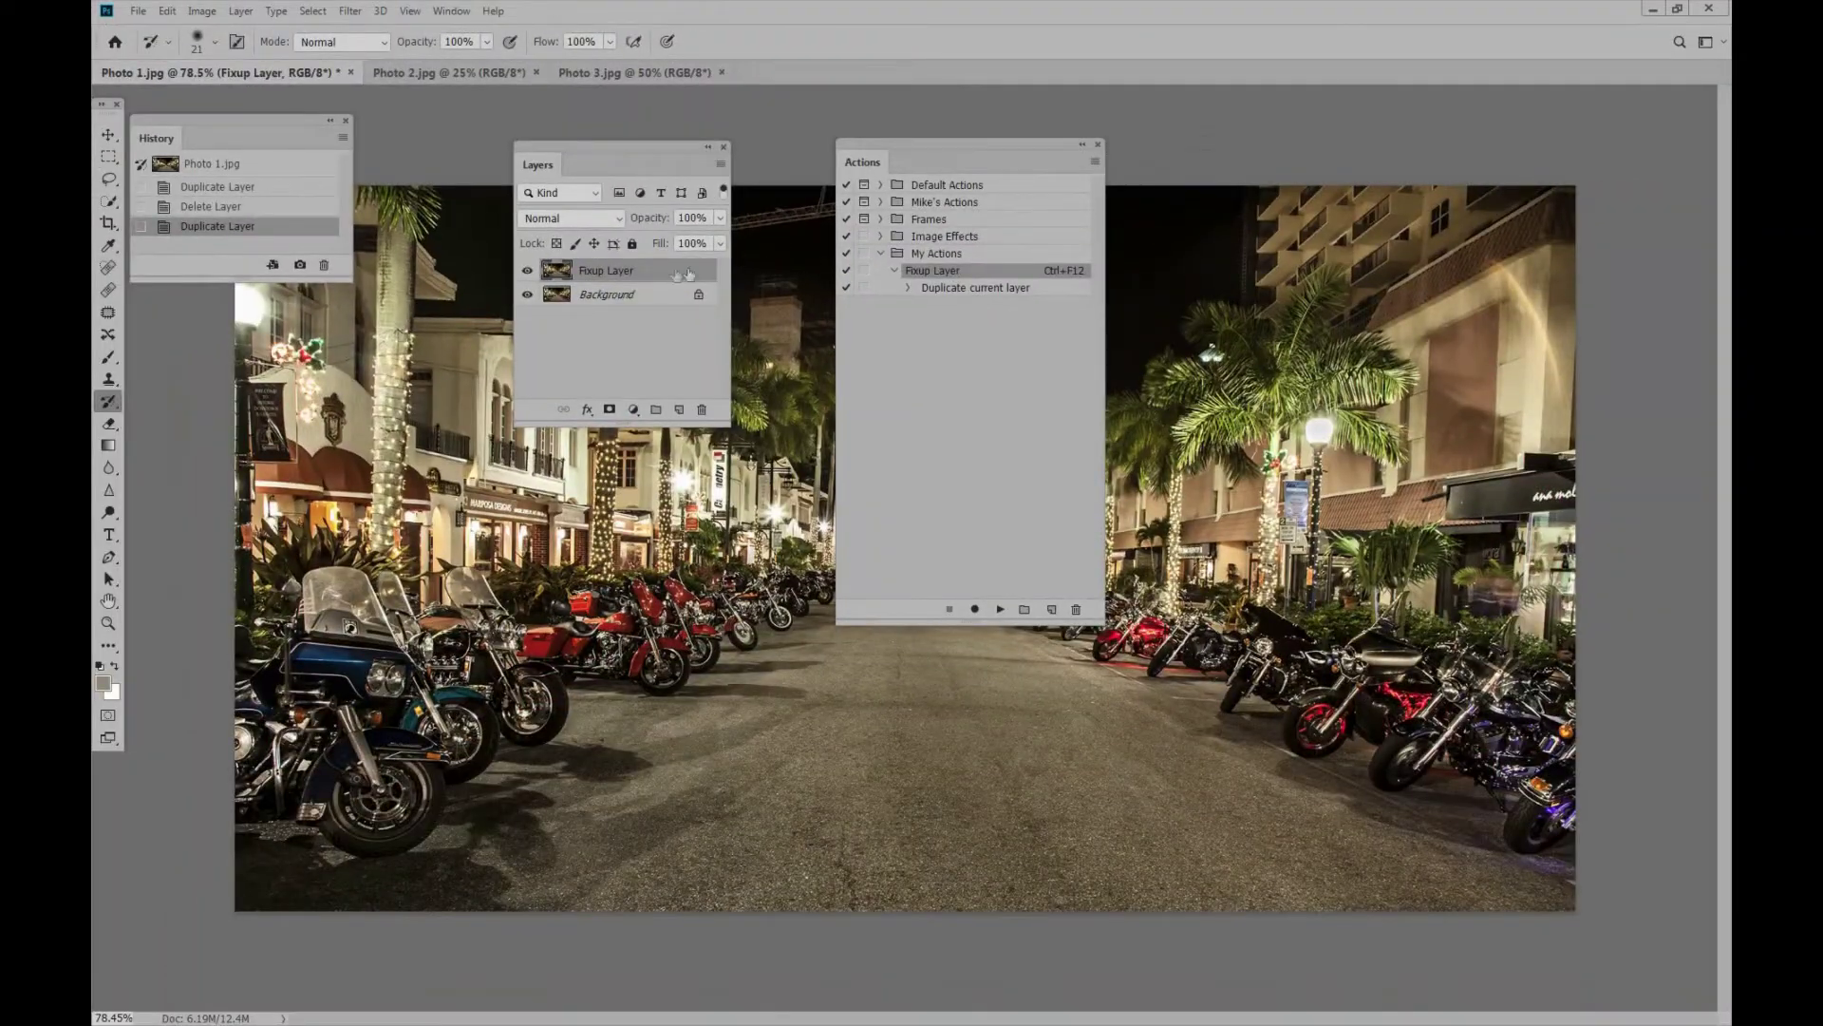
# Delete the layer again, rerun the action with Ctrl+F12, then switch to Photo 2.
pyautogui.moveTo(688, 274); pyautogui.dragTo(701, 412)
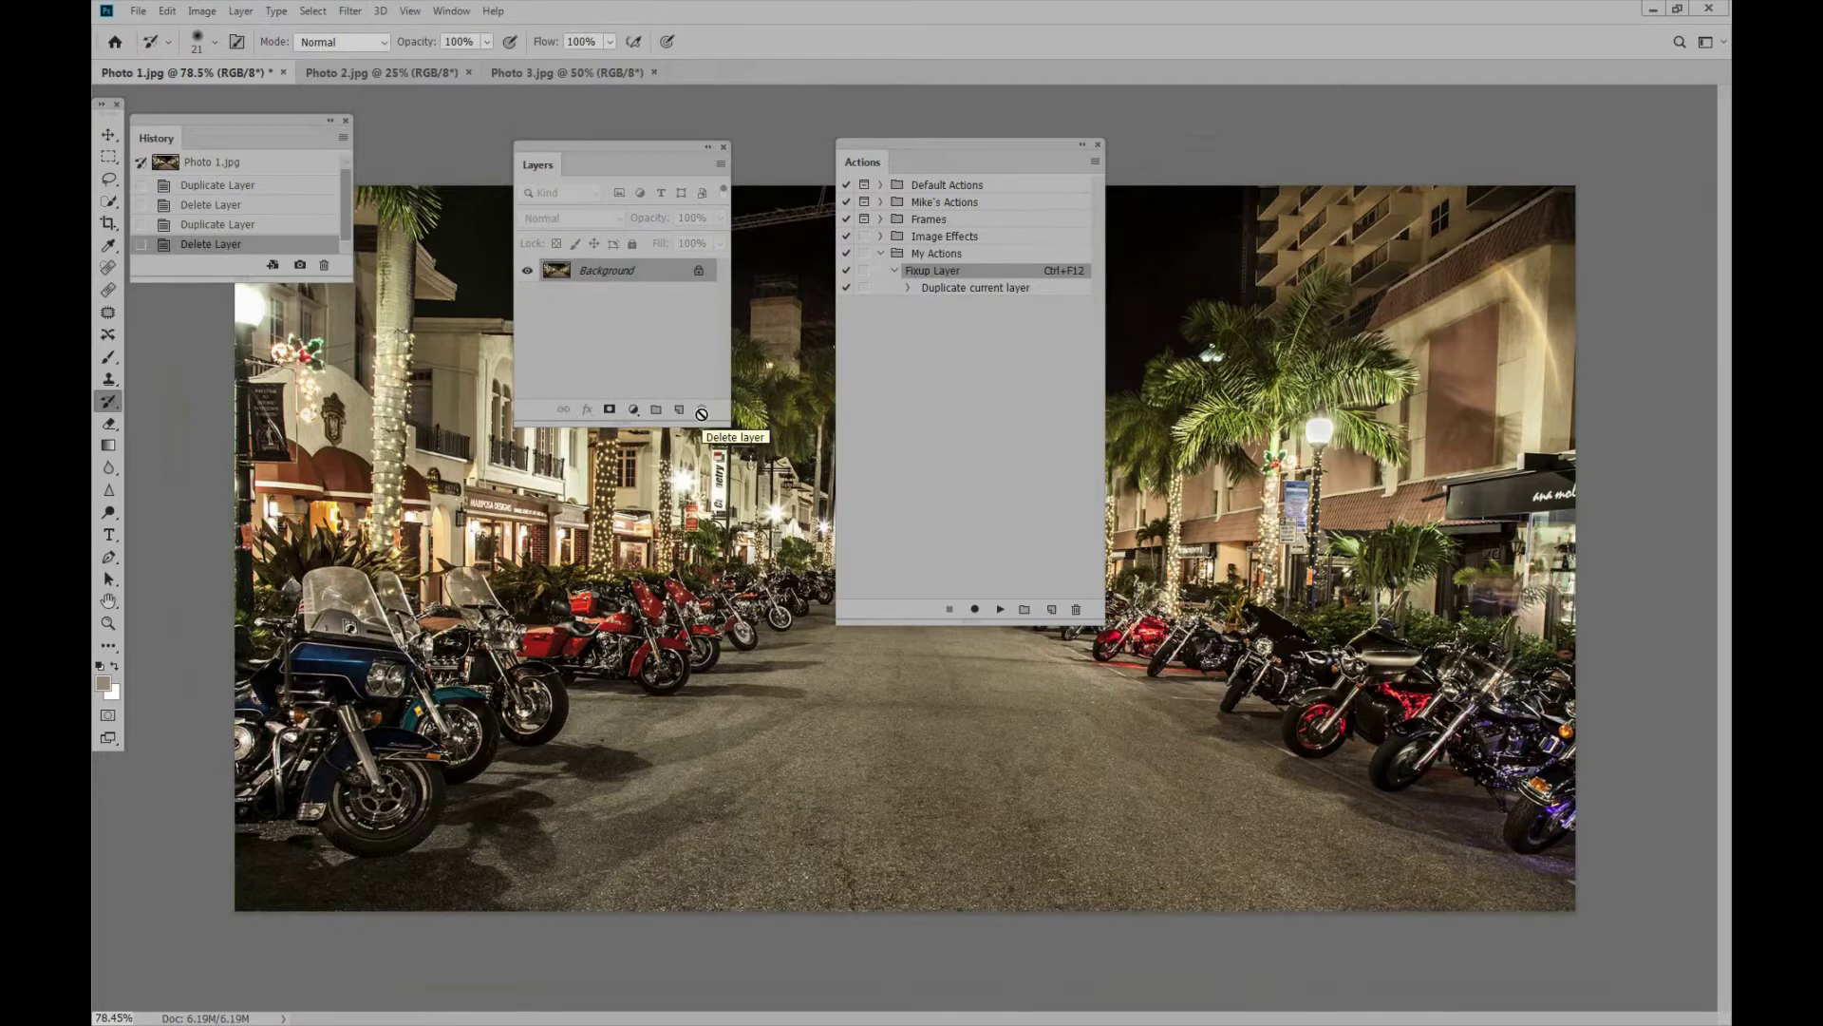
pyautogui.hotkey('ctrl', 'F12')
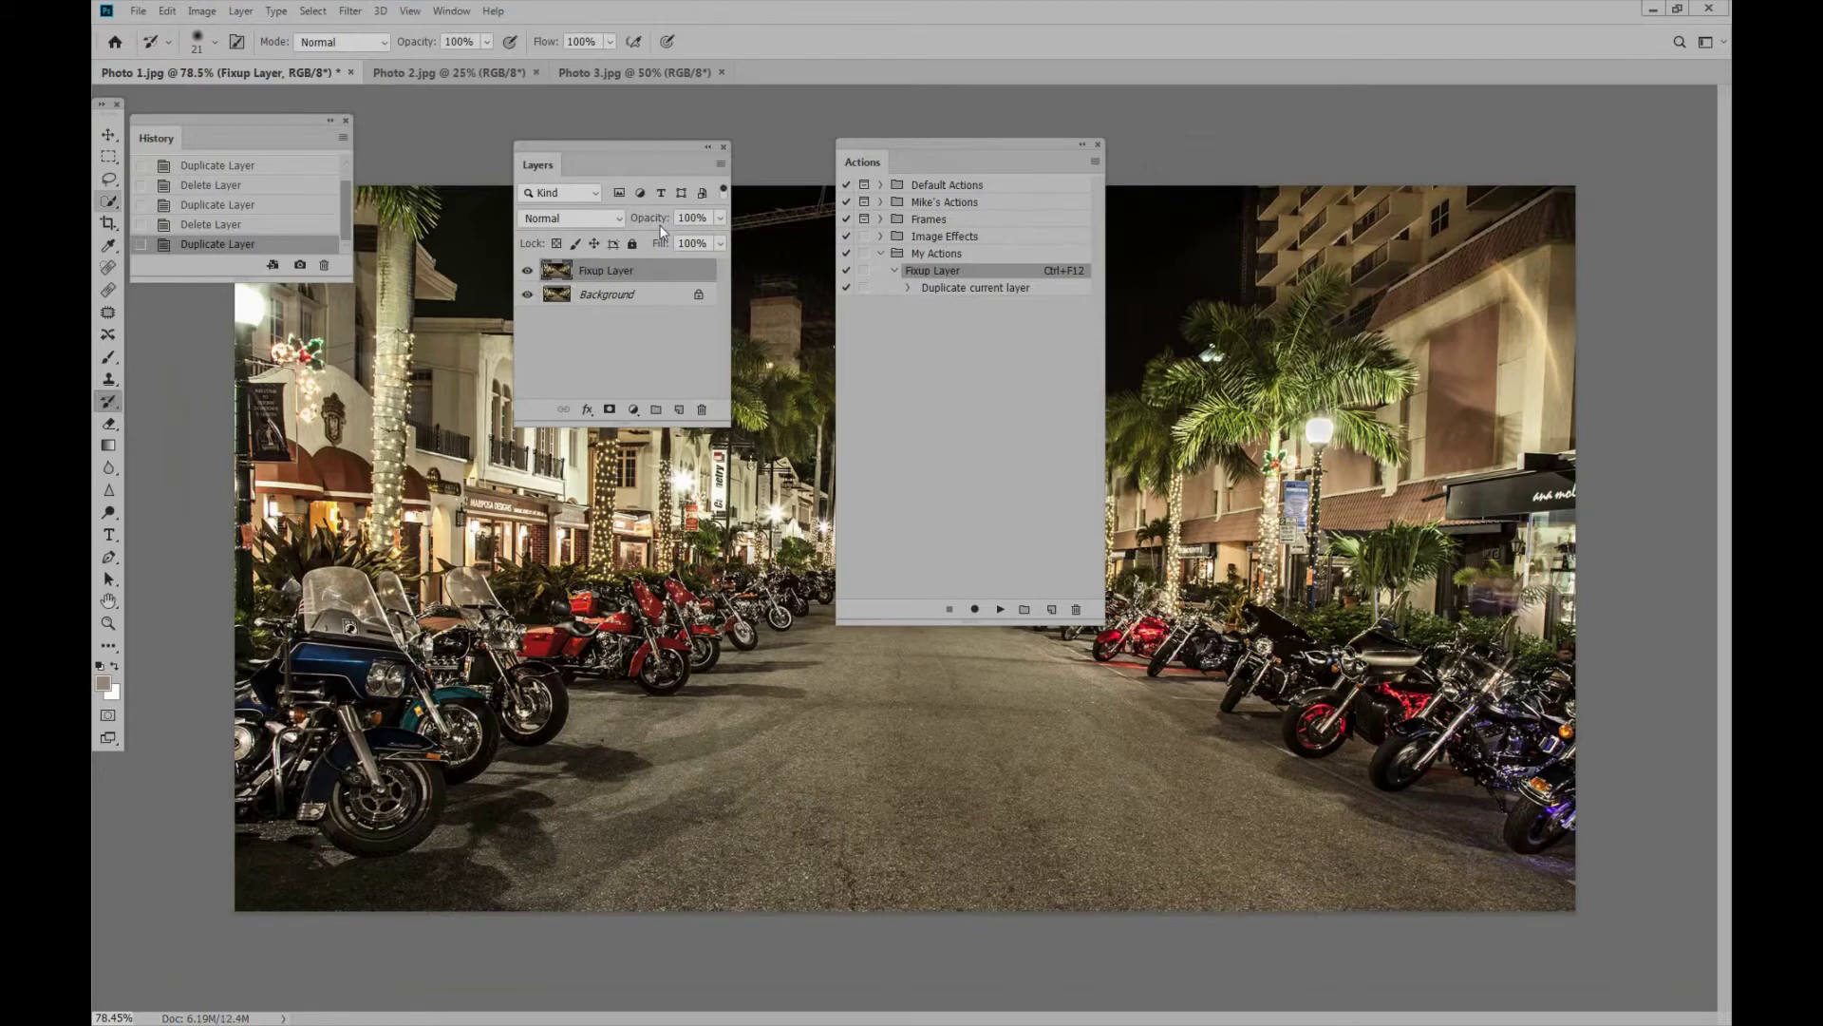
pyautogui.press('Tab')
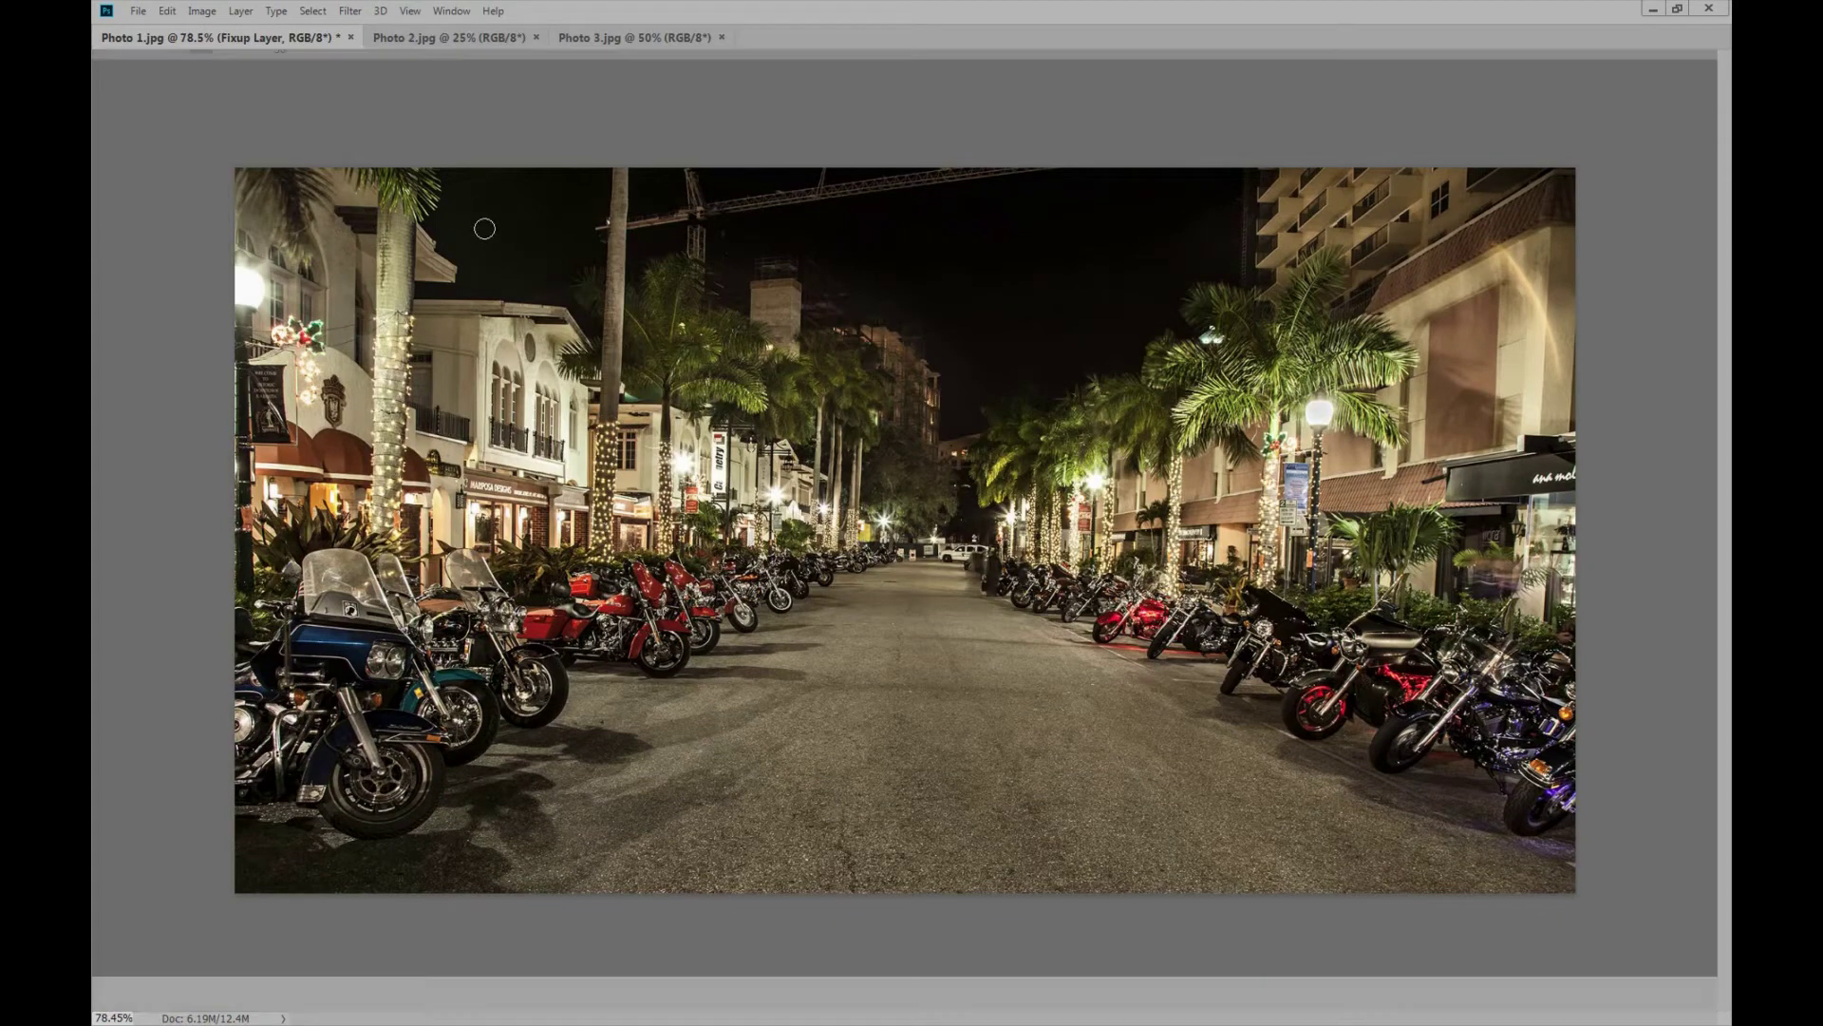
pyautogui.press('Tab')
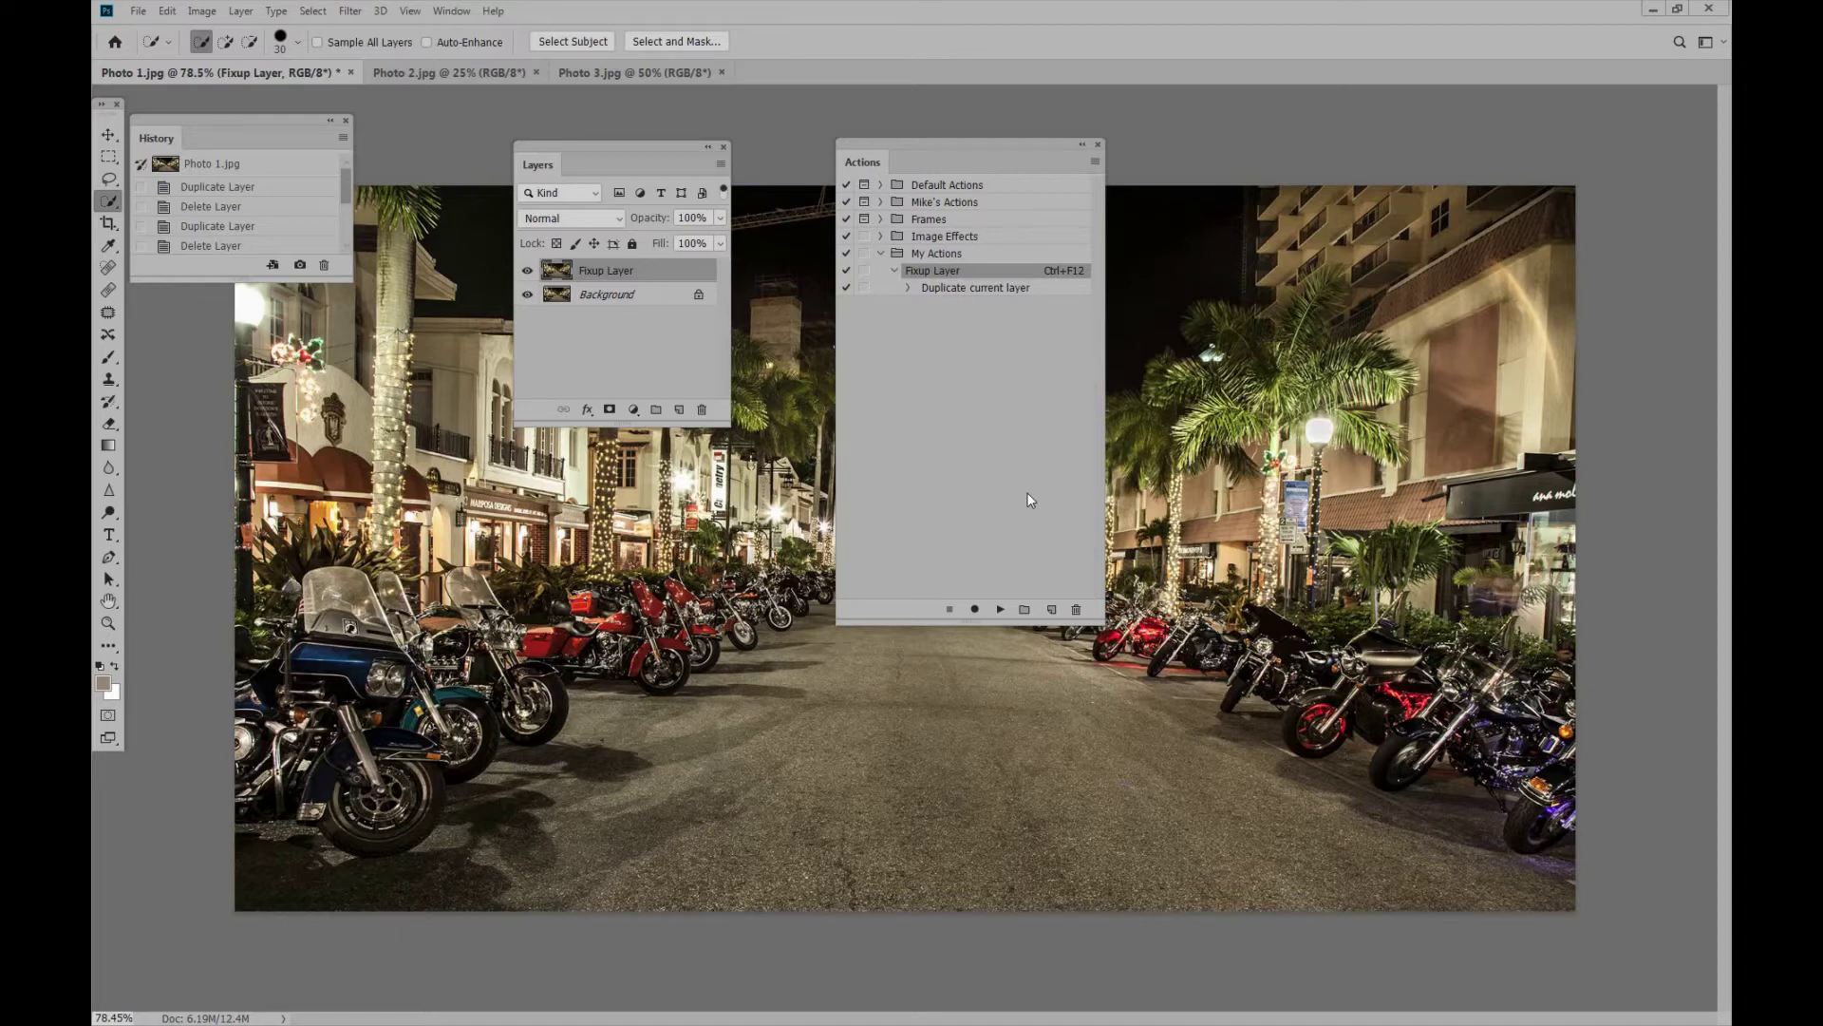
pyautogui.click(477, 72)
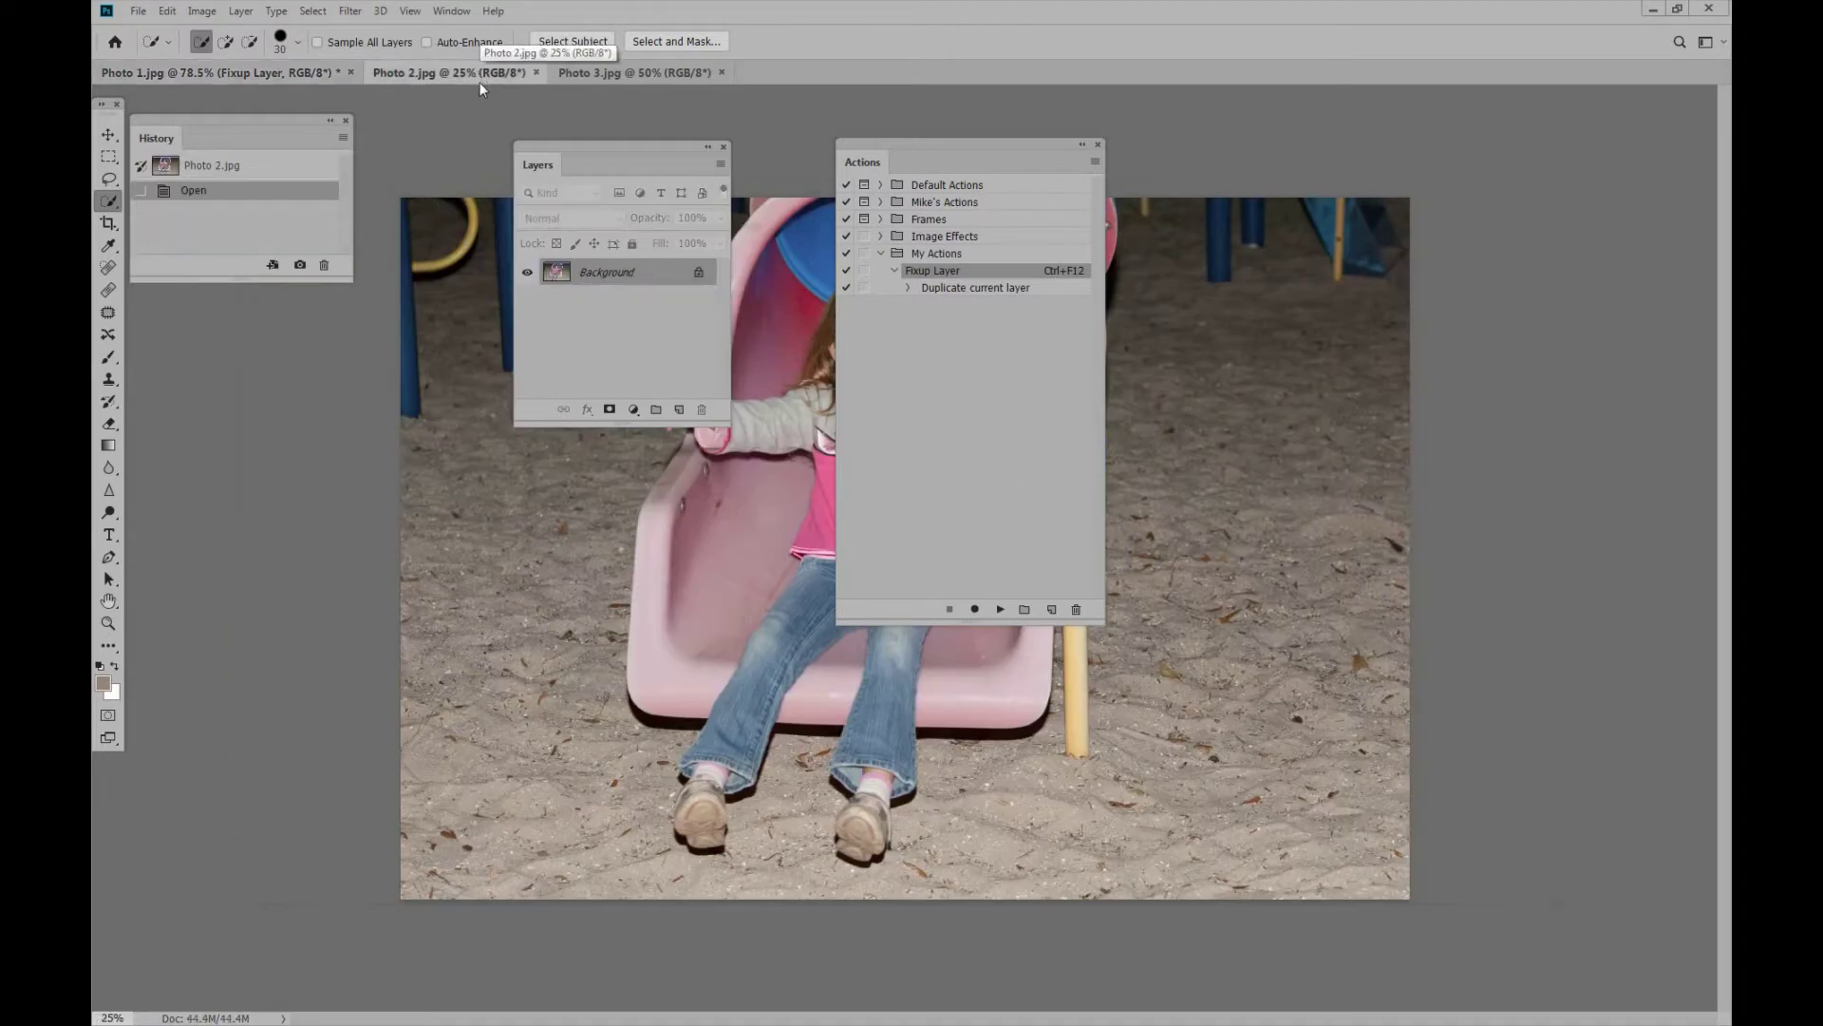
# Move the Layers and Actions panels clear of the photo and select the My Actions set.
pyautogui.press('Tab')
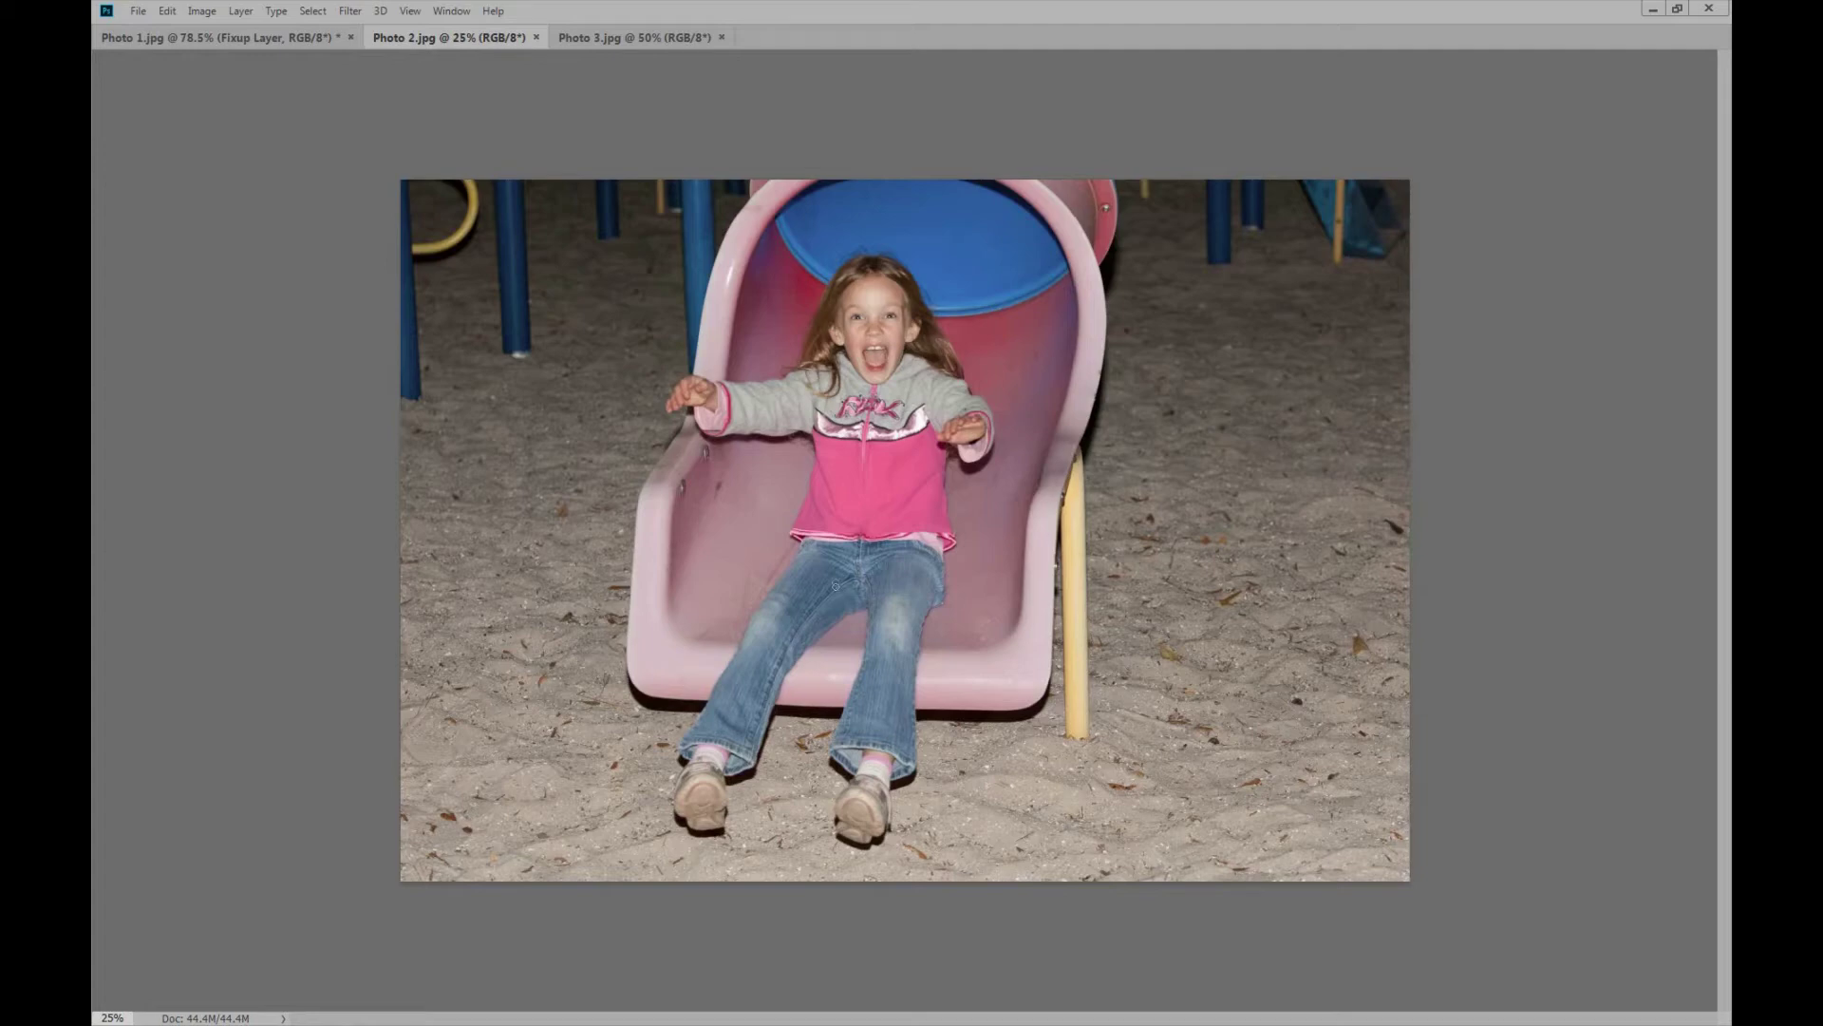
pyautogui.press('Tab')
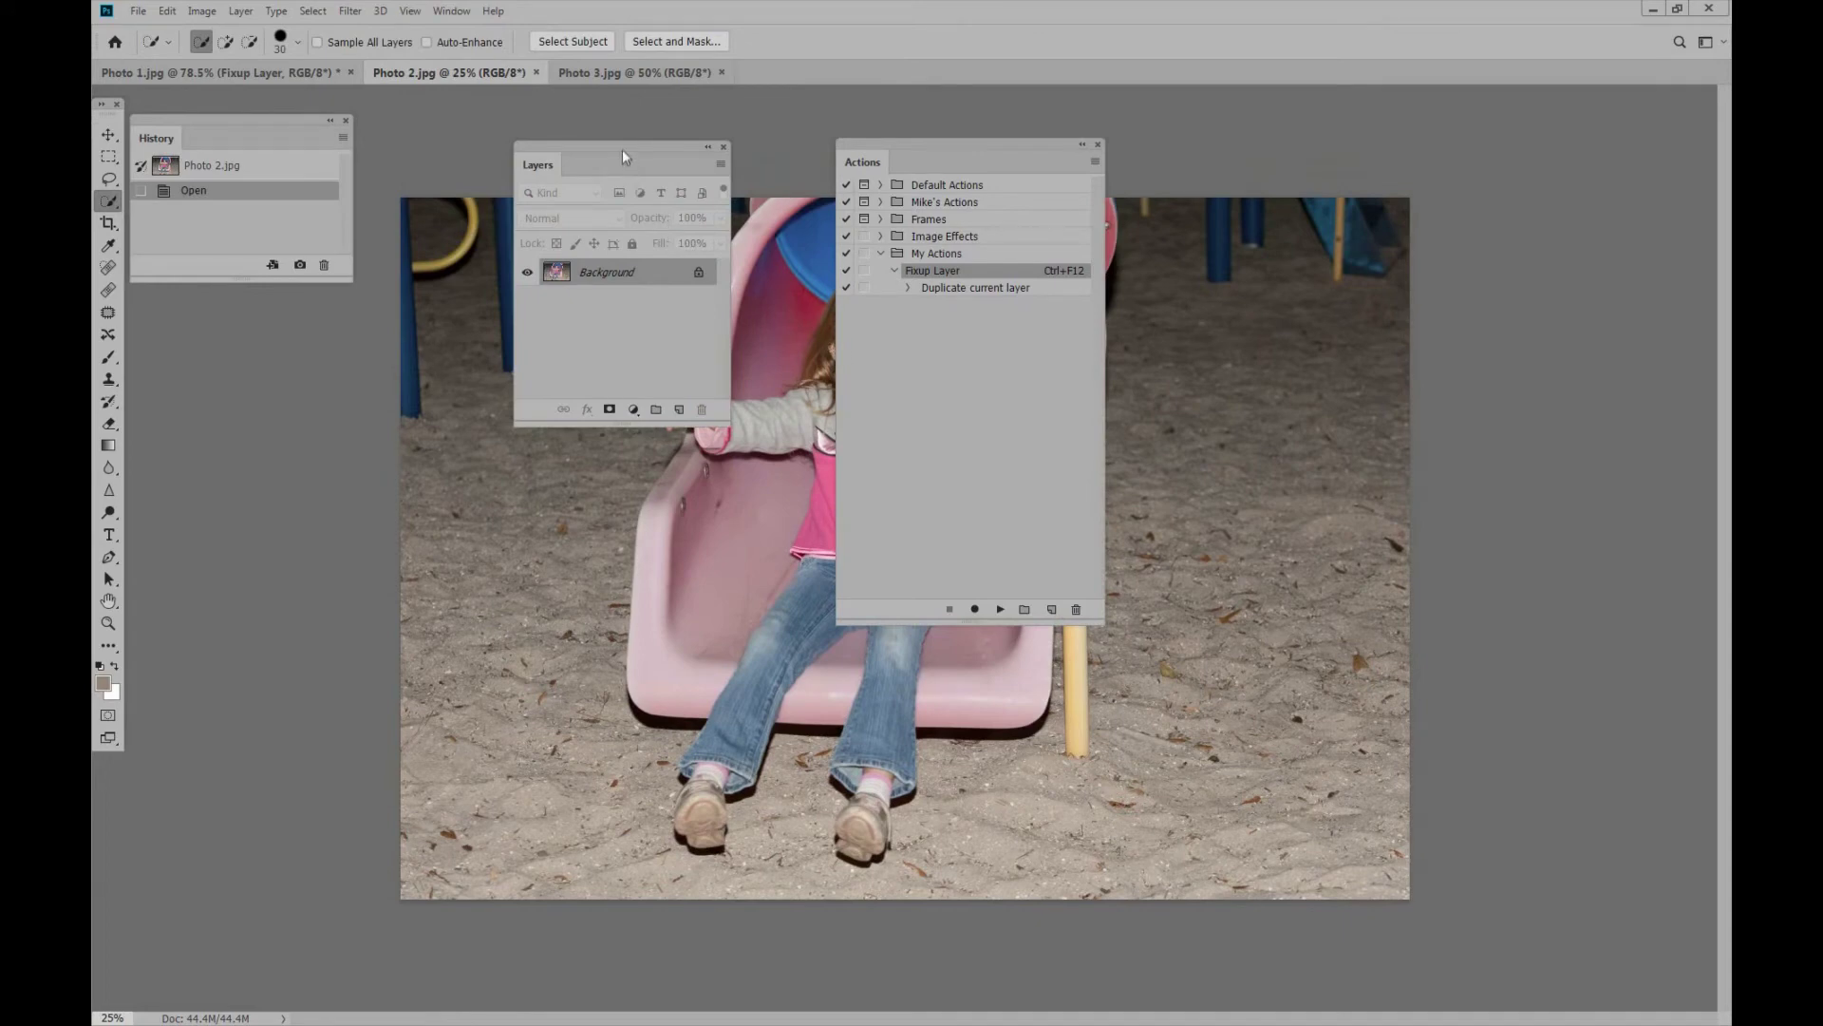
pyautogui.moveTo(623, 148); pyautogui.dragTo(264, 324)
pyautogui.moveTo(931, 146); pyautogui.dragTo(1406, 169)
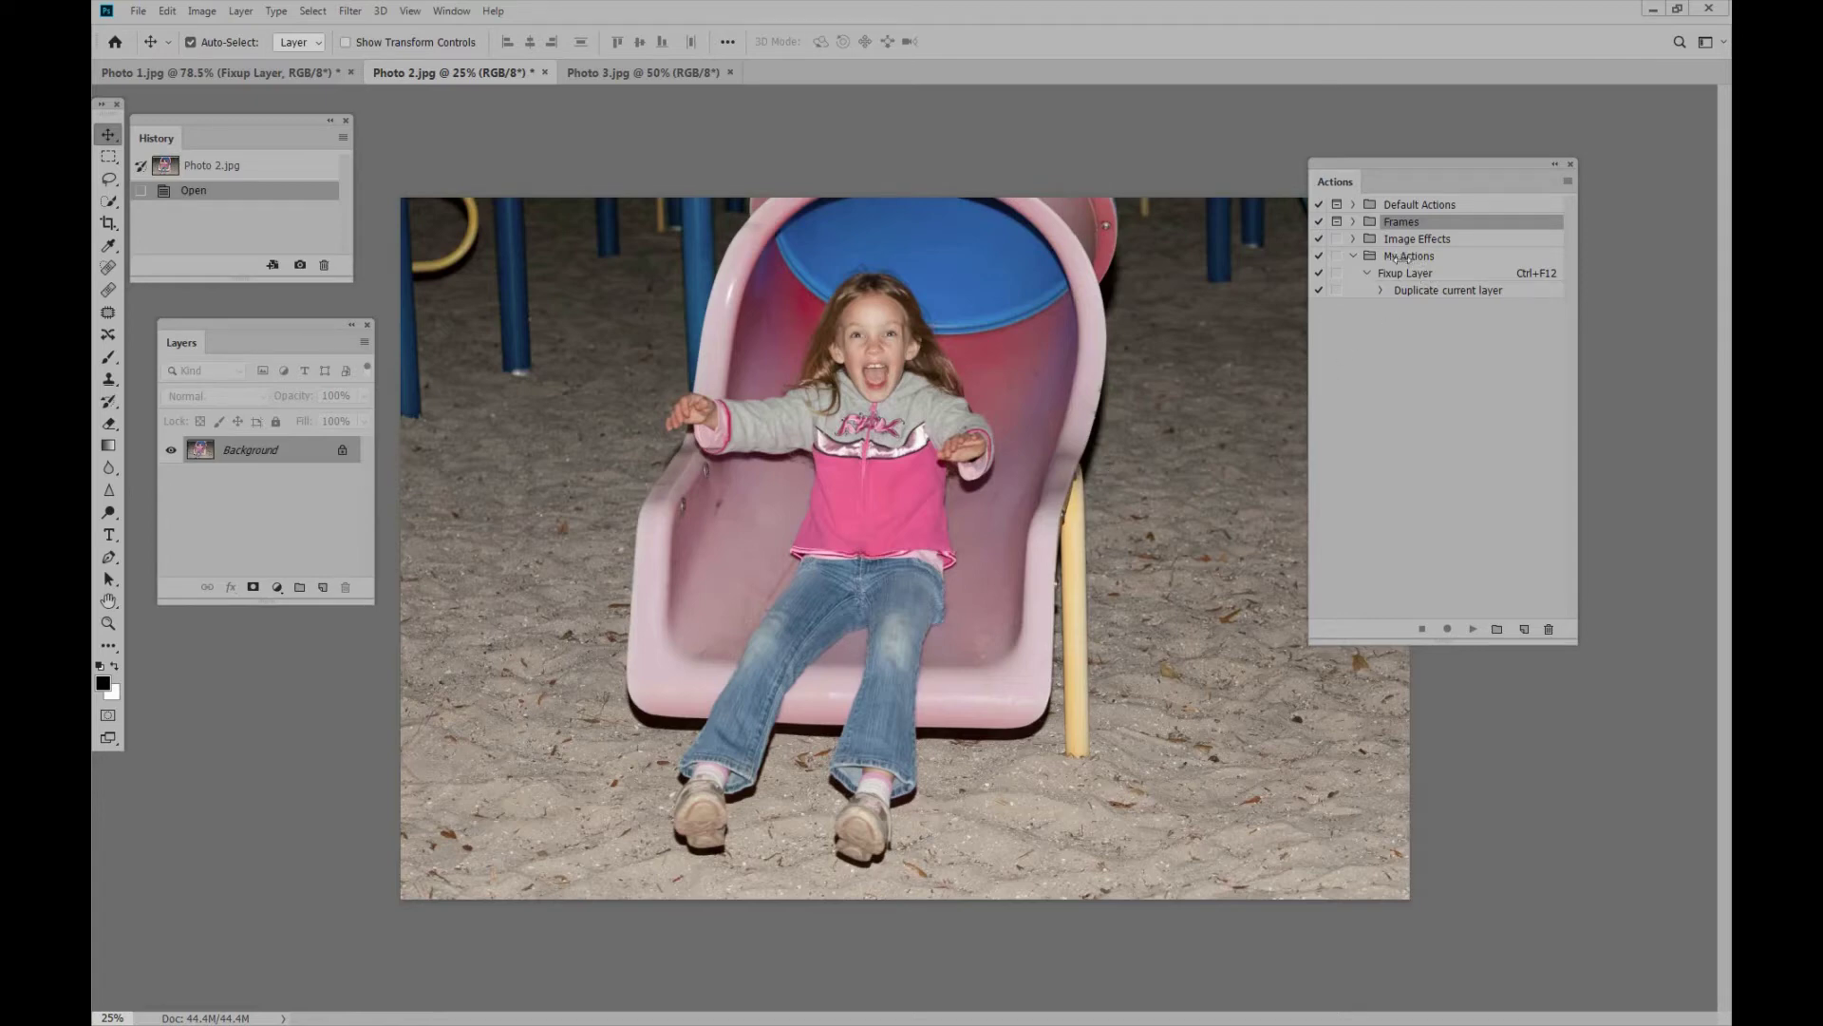
pyautogui.moveTo(1408, 182); pyautogui.dragTo(1324, 227)
pyautogui.click(1327, 301)
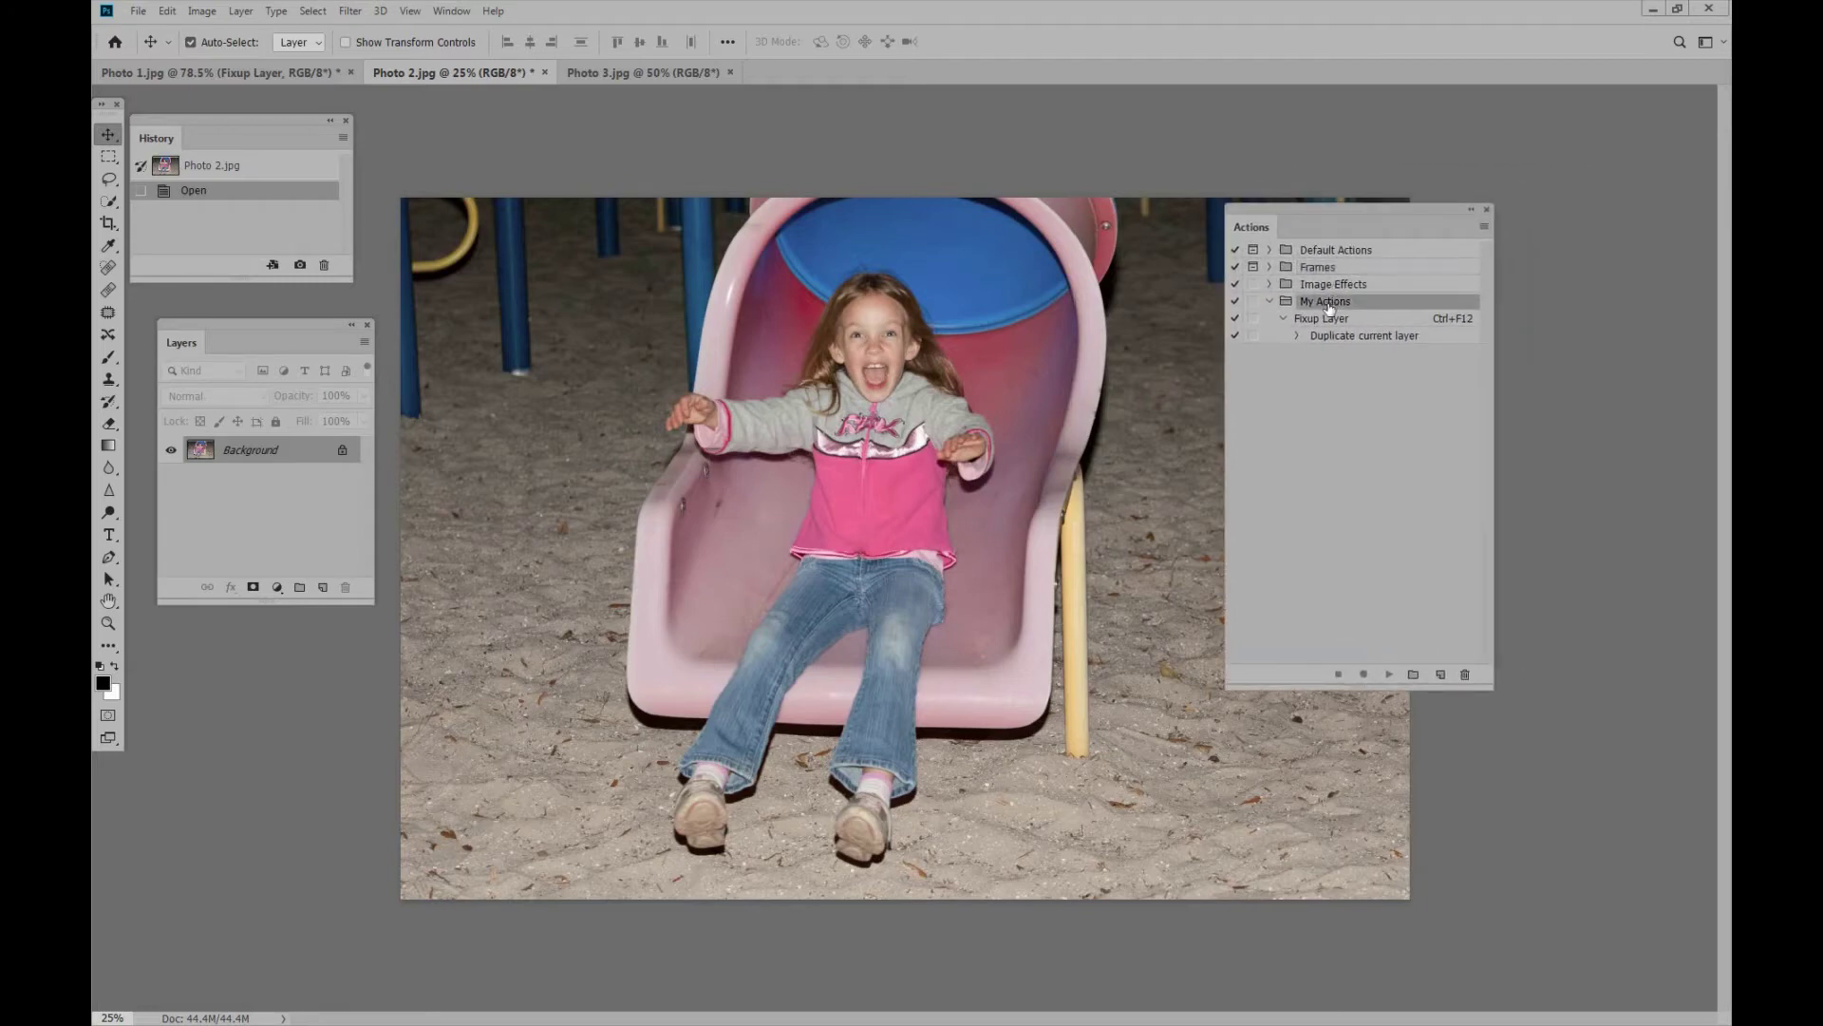
# Create a green 'D&B' action with shortcut Shift+Ctrl+F2 and start recording it.
pyautogui.click(1441, 675)
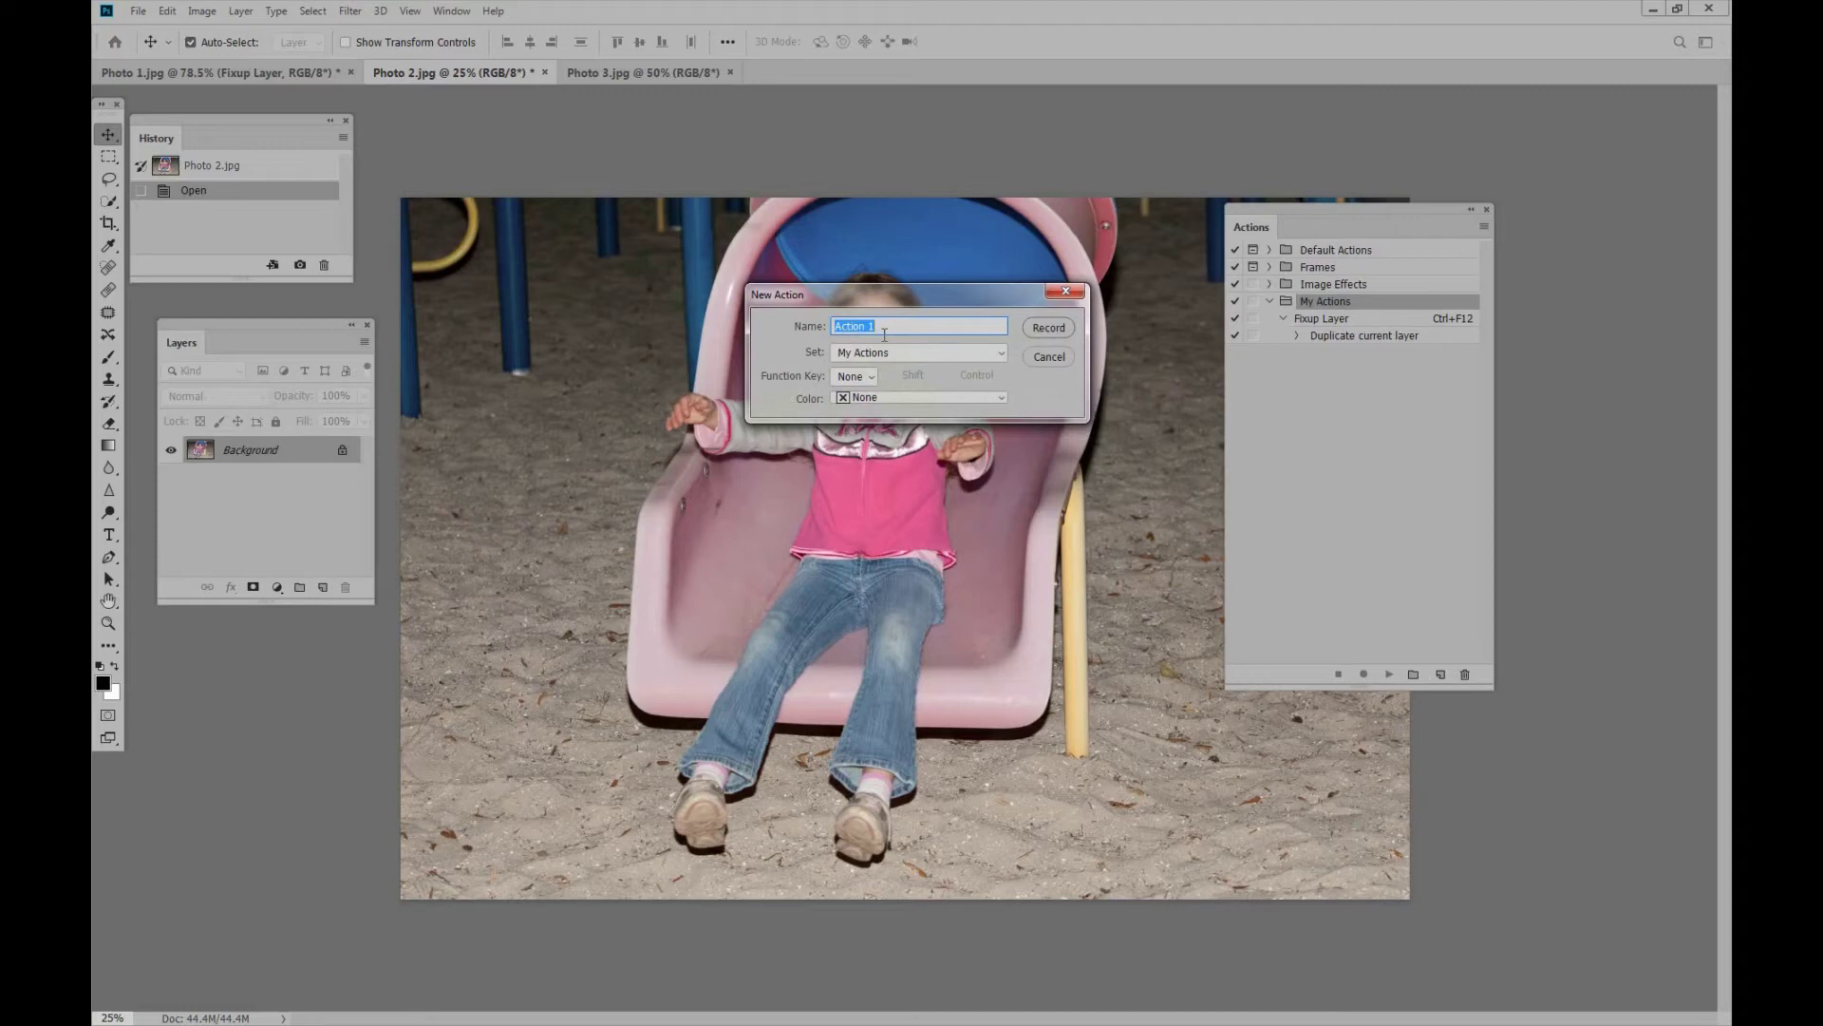
pyautogui.write('D&B')
pyautogui.click(872, 375)
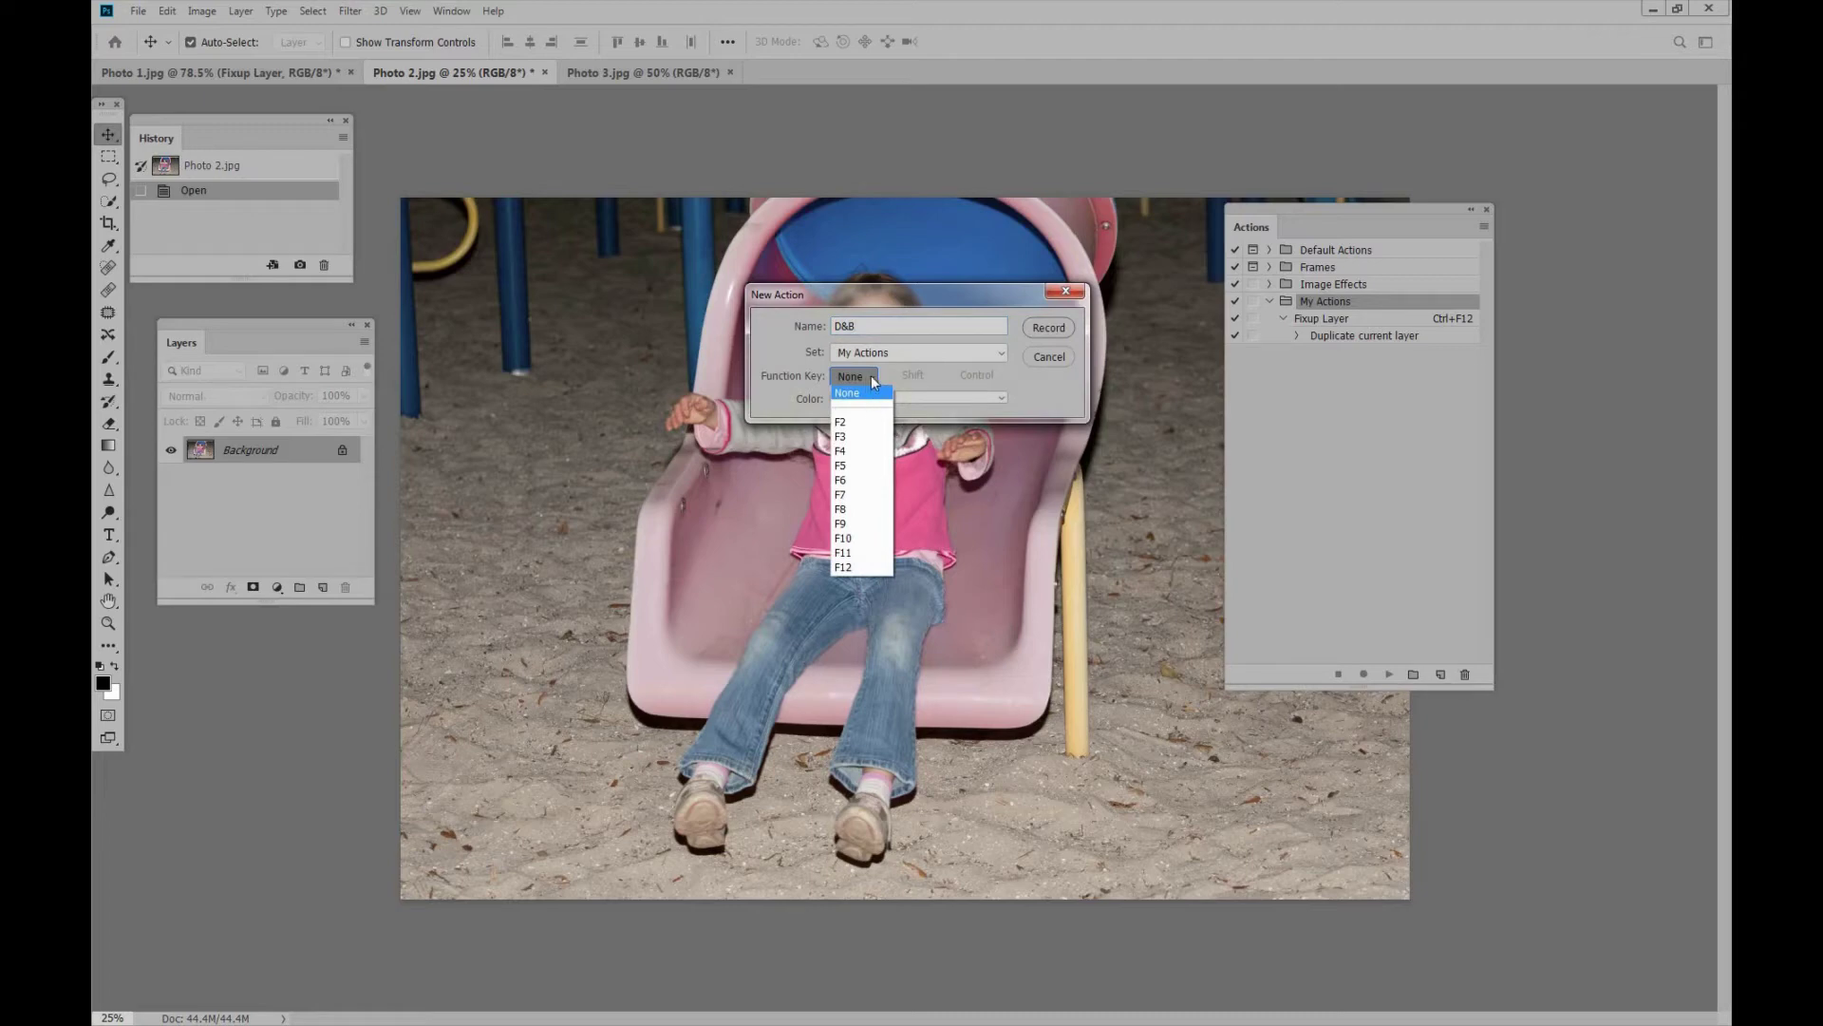
pyautogui.click(853, 424)
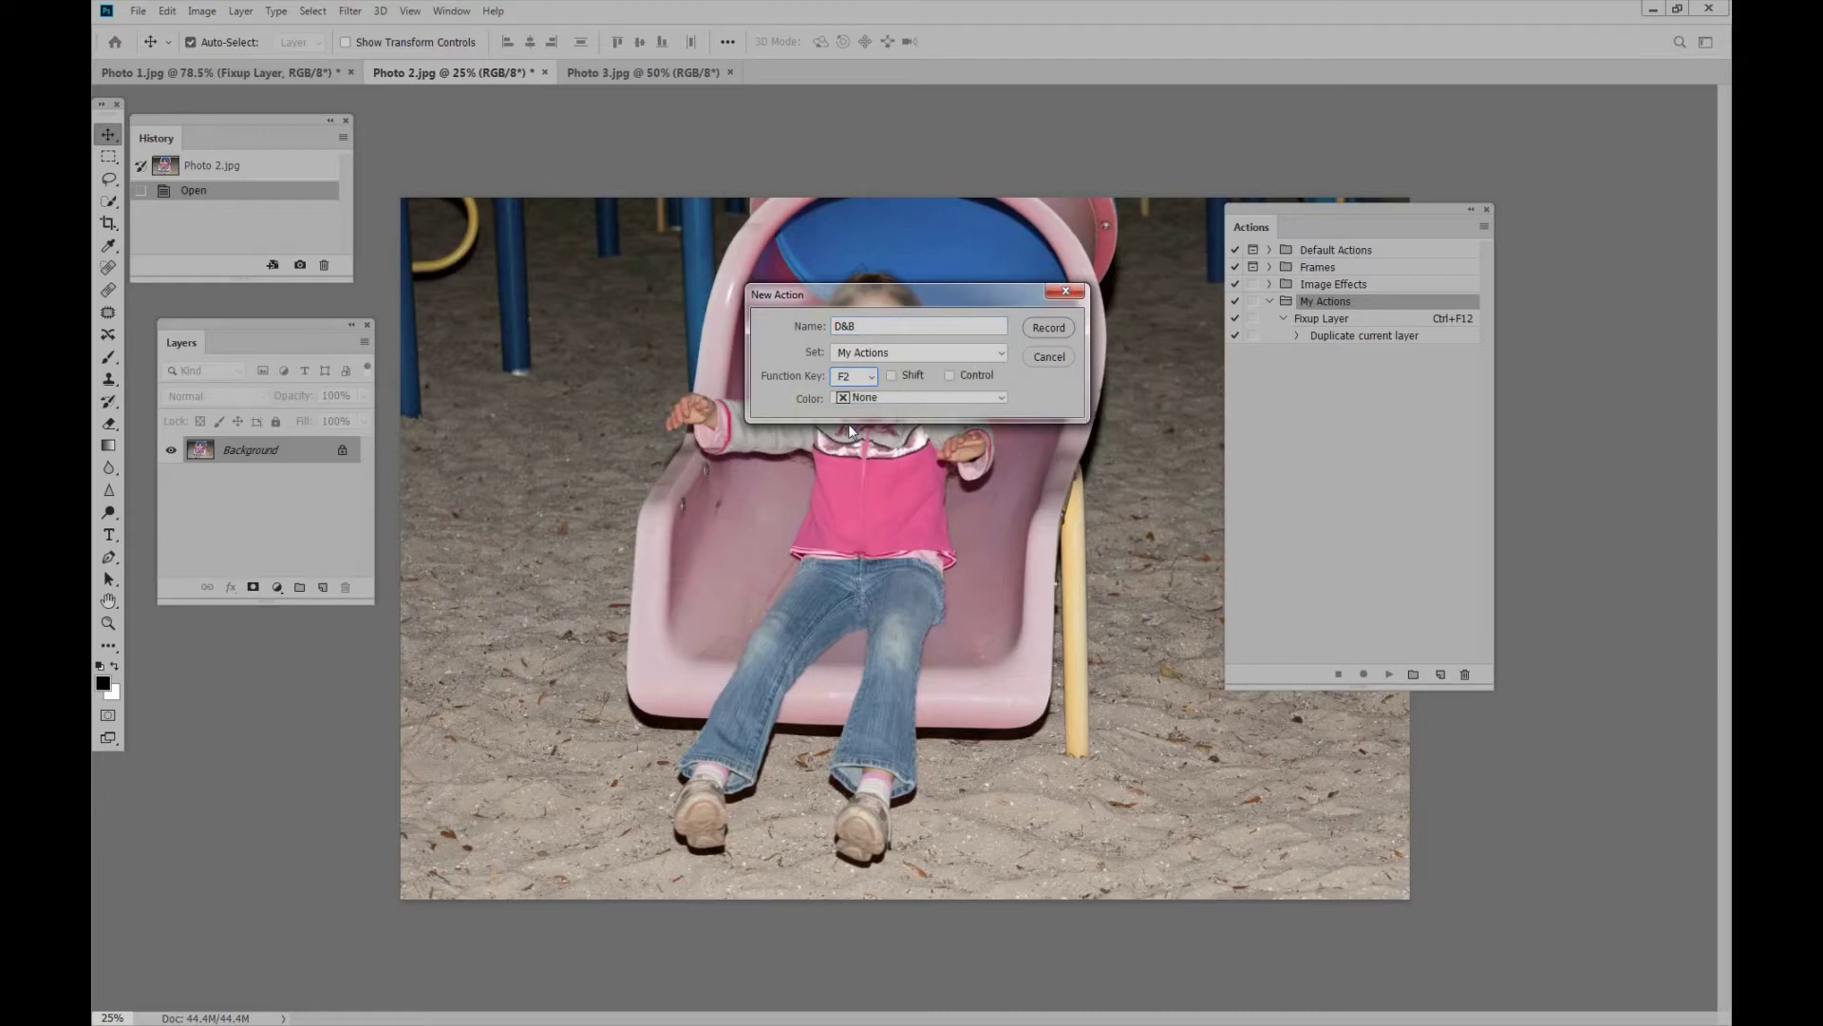
pyautogui.click(891, 377)
pyautogui.click(949, 376)
pyautogui.click(892, 397)
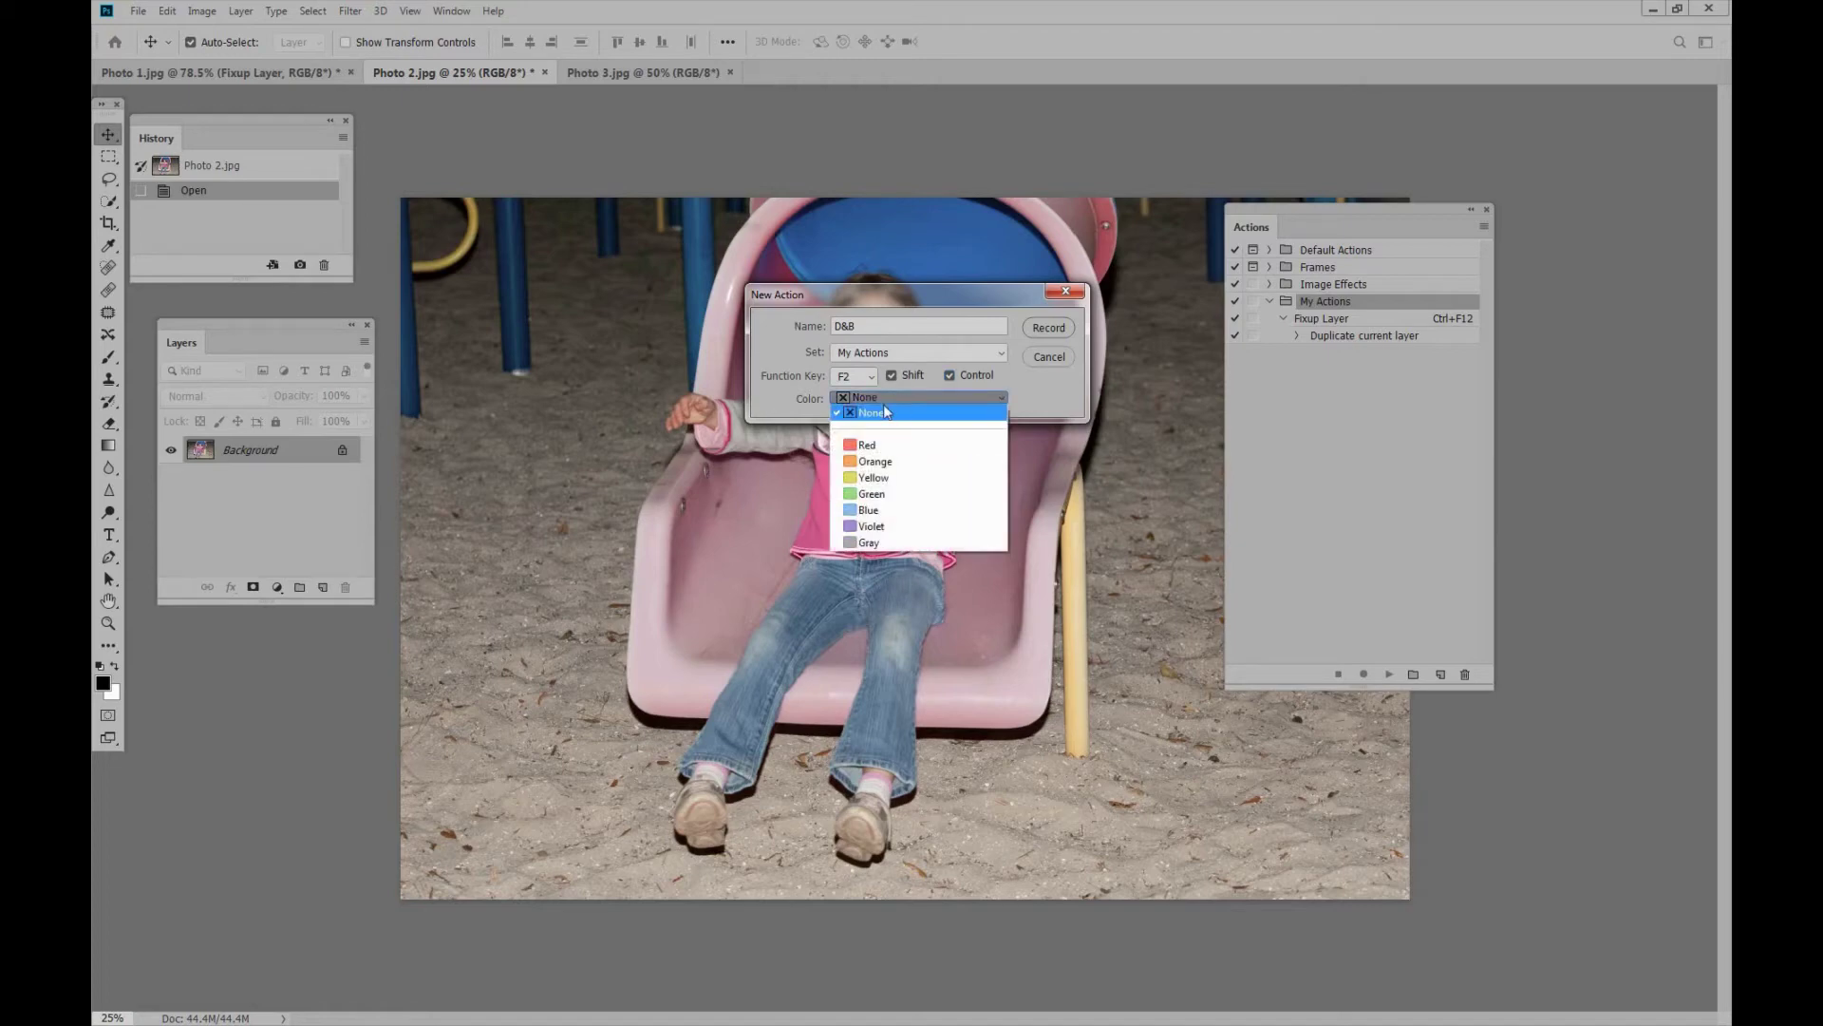
pyautogui.click(869, 494)
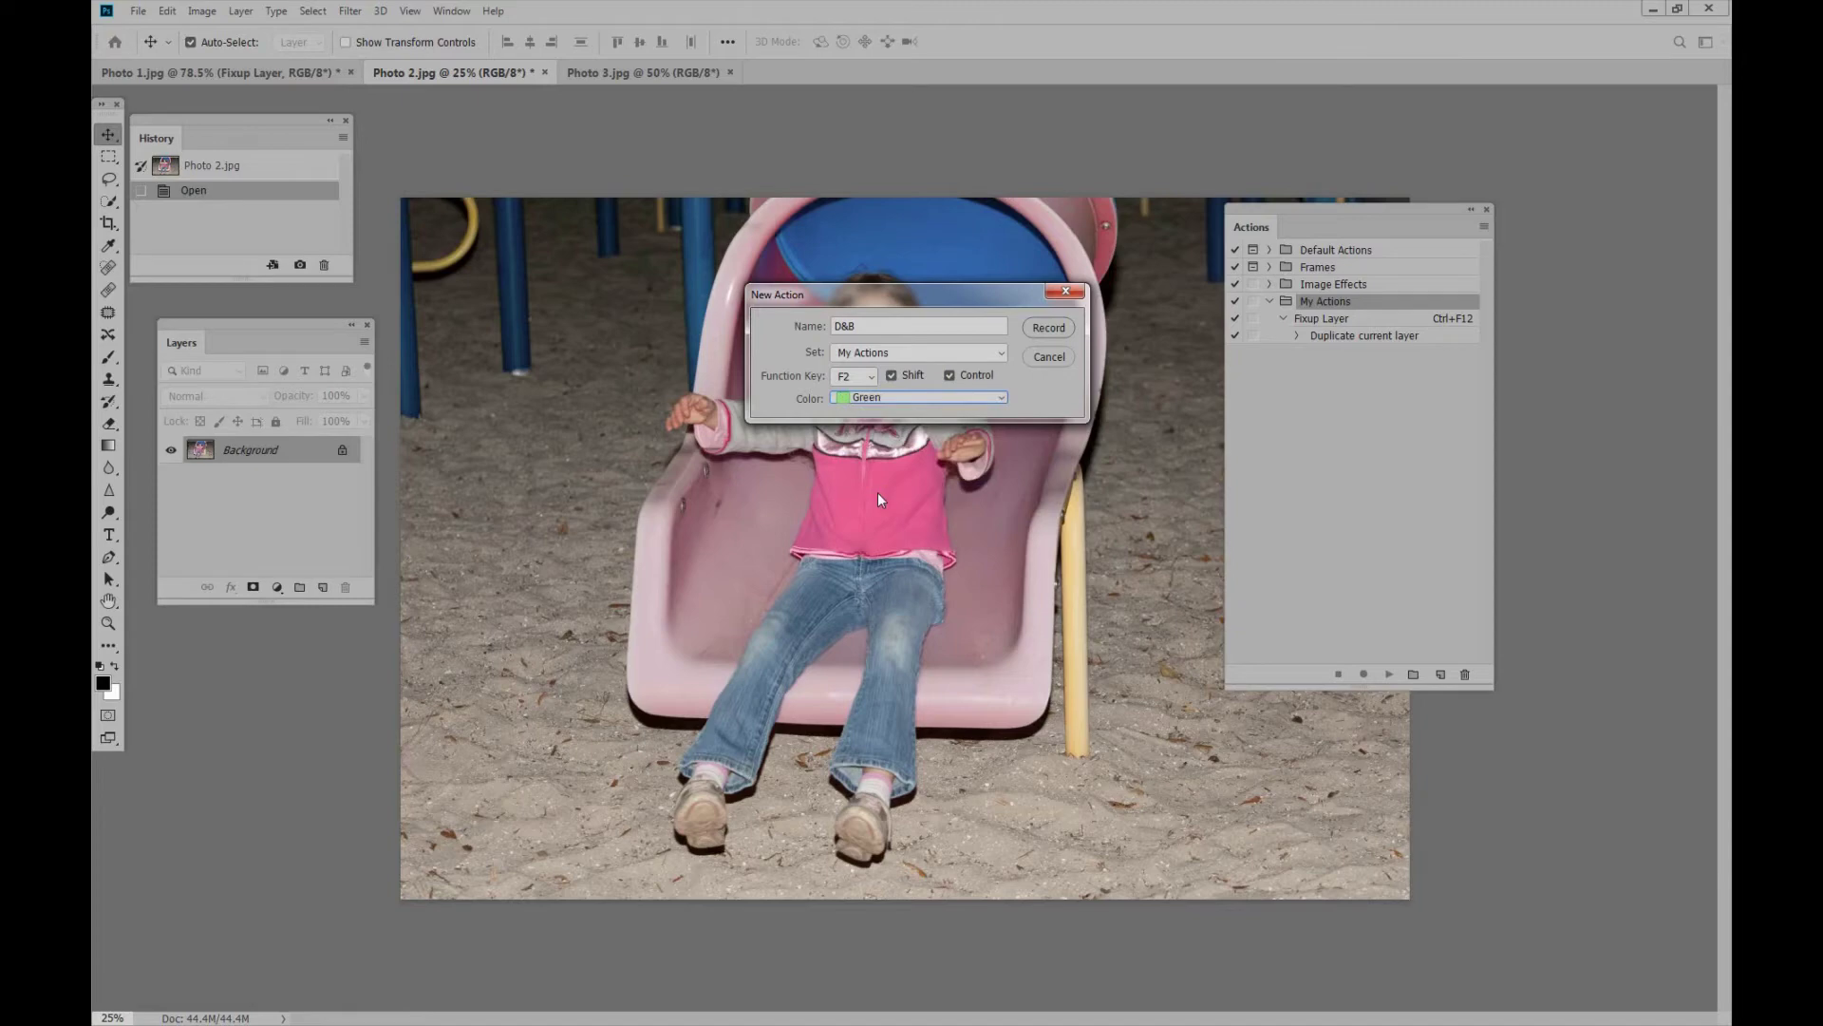
pyautogui.click(1049, 329)
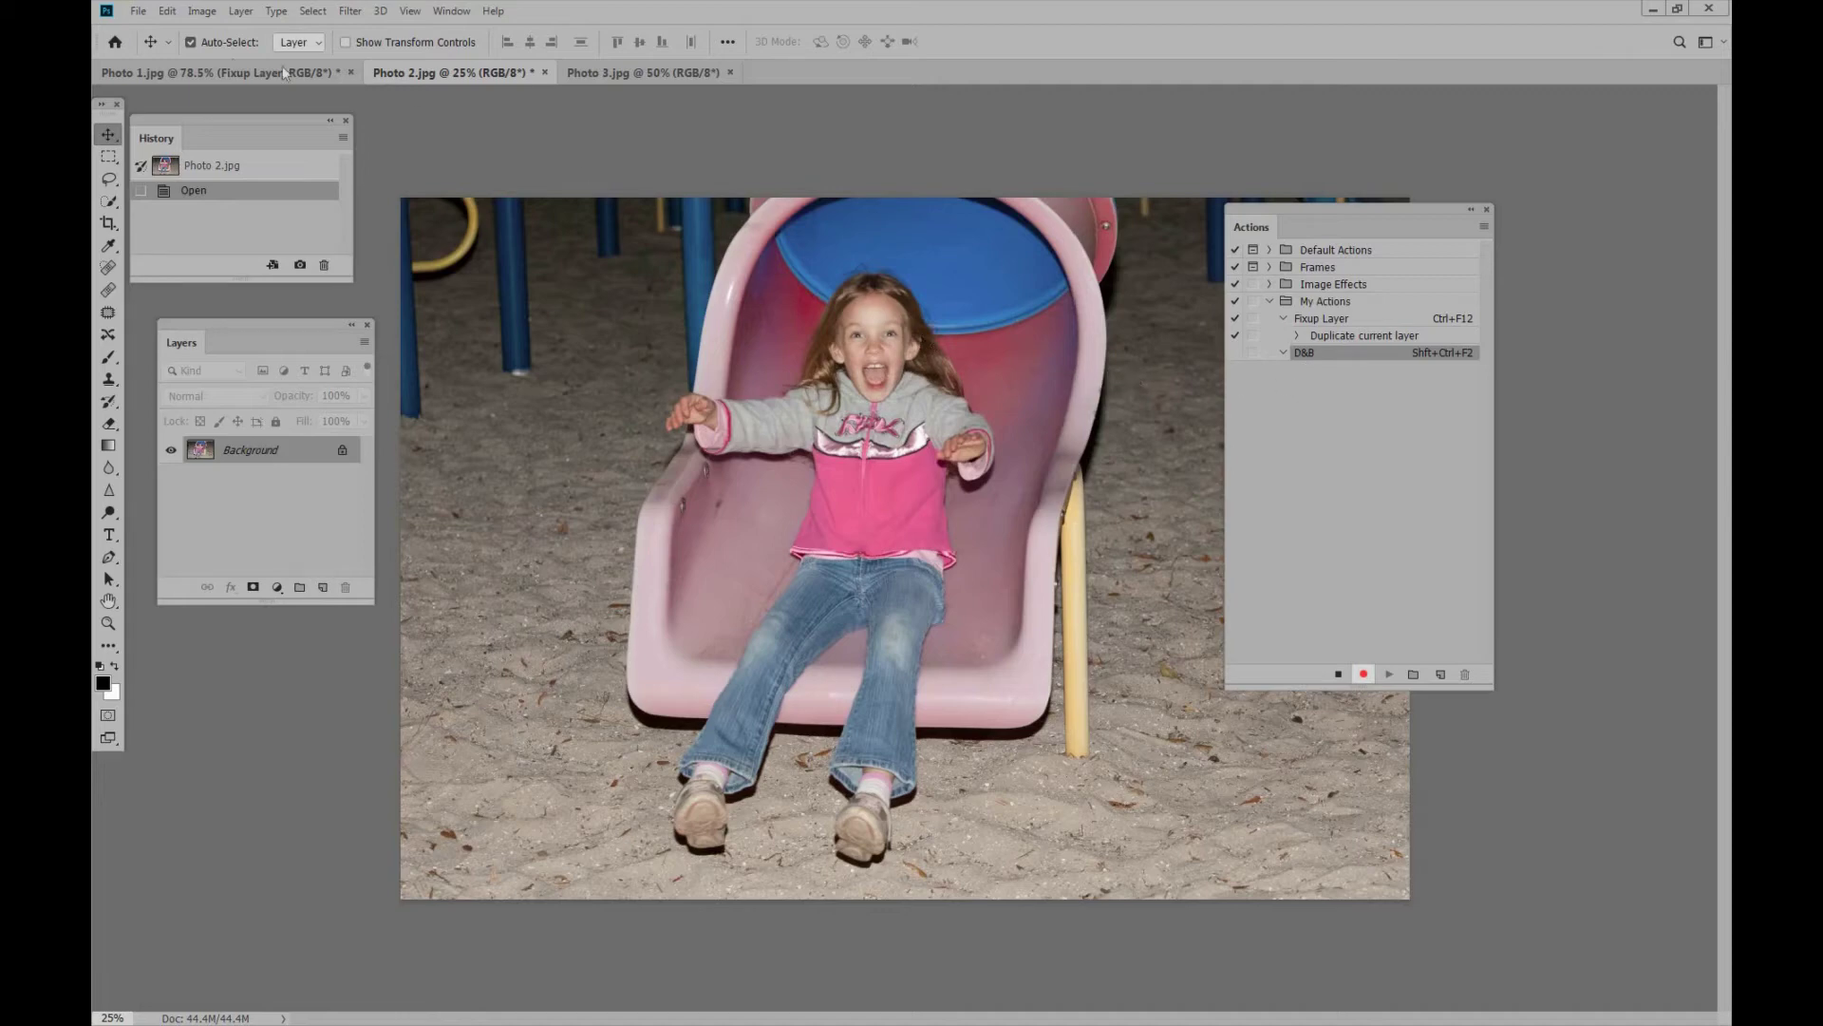
# Set up a new 'D&B Layer': Green label, Overlay mode, 50% gray neutral fill, 20% opacity.
pyautogui.click(242, 11)
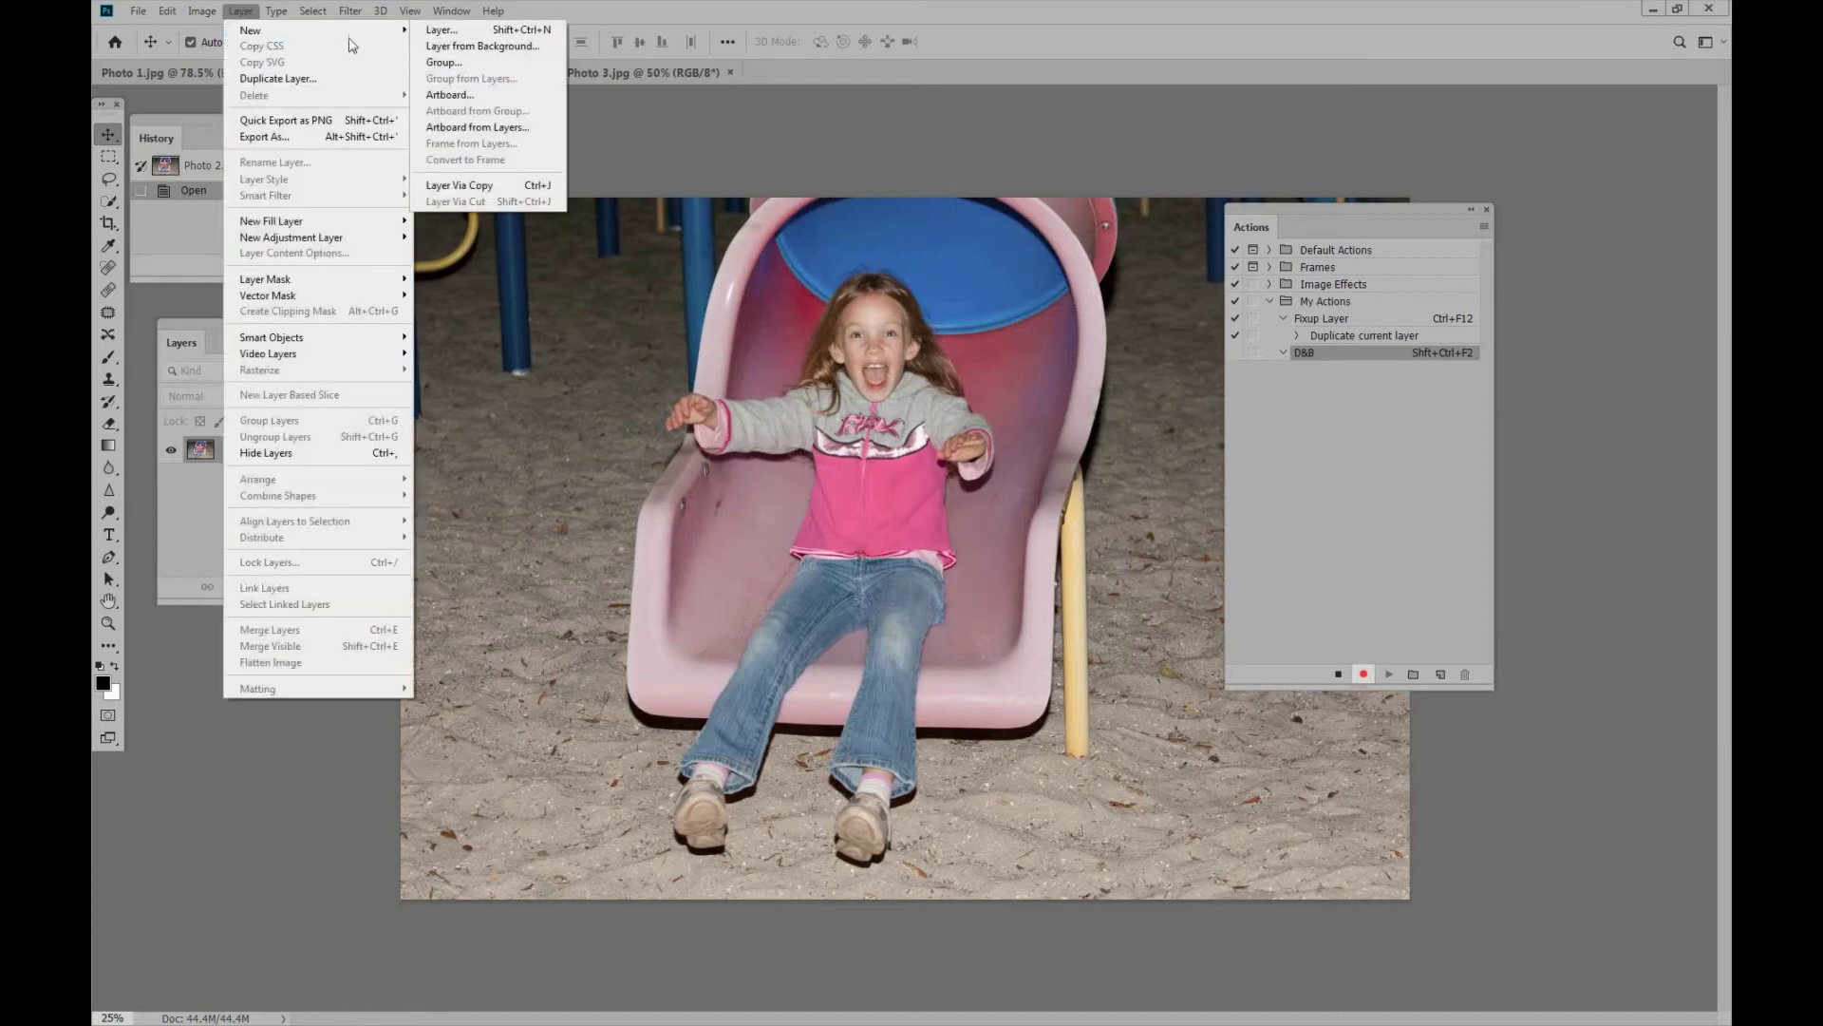
pyautogui.click(439, 30)
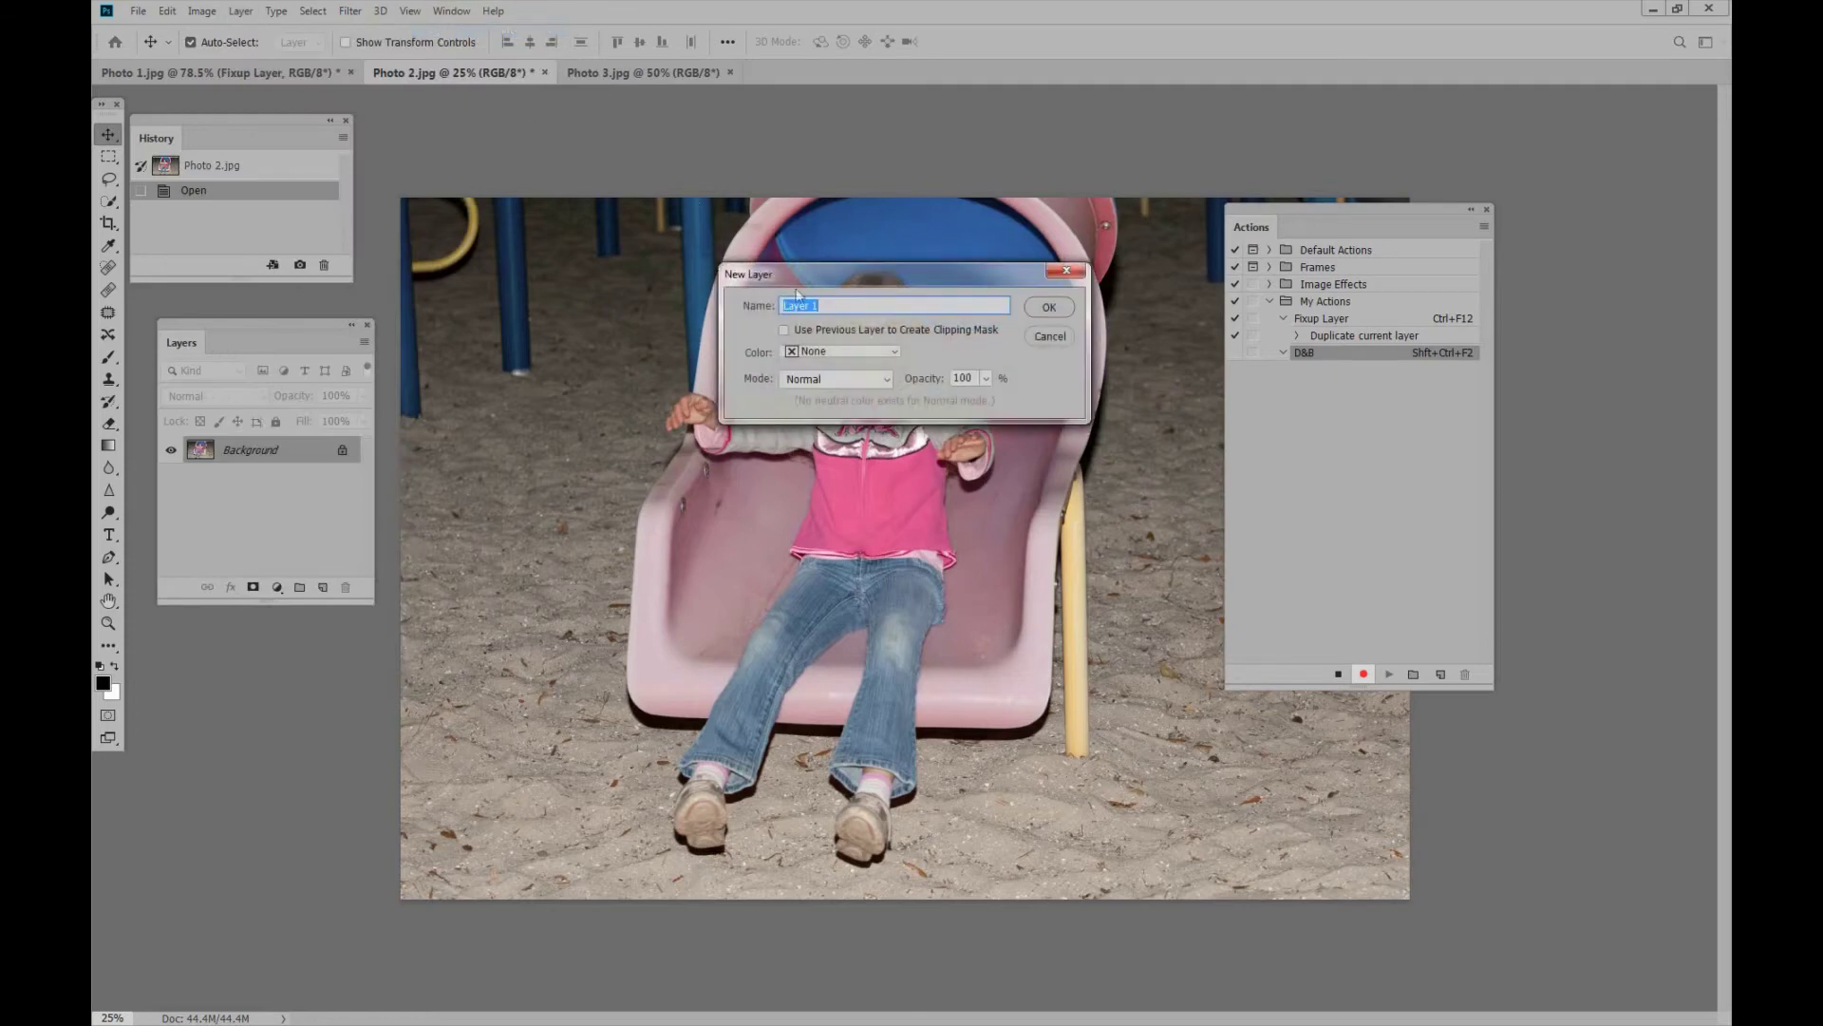
pyautogui.write('D&B Laye')
pyautogui.click(826, 353)
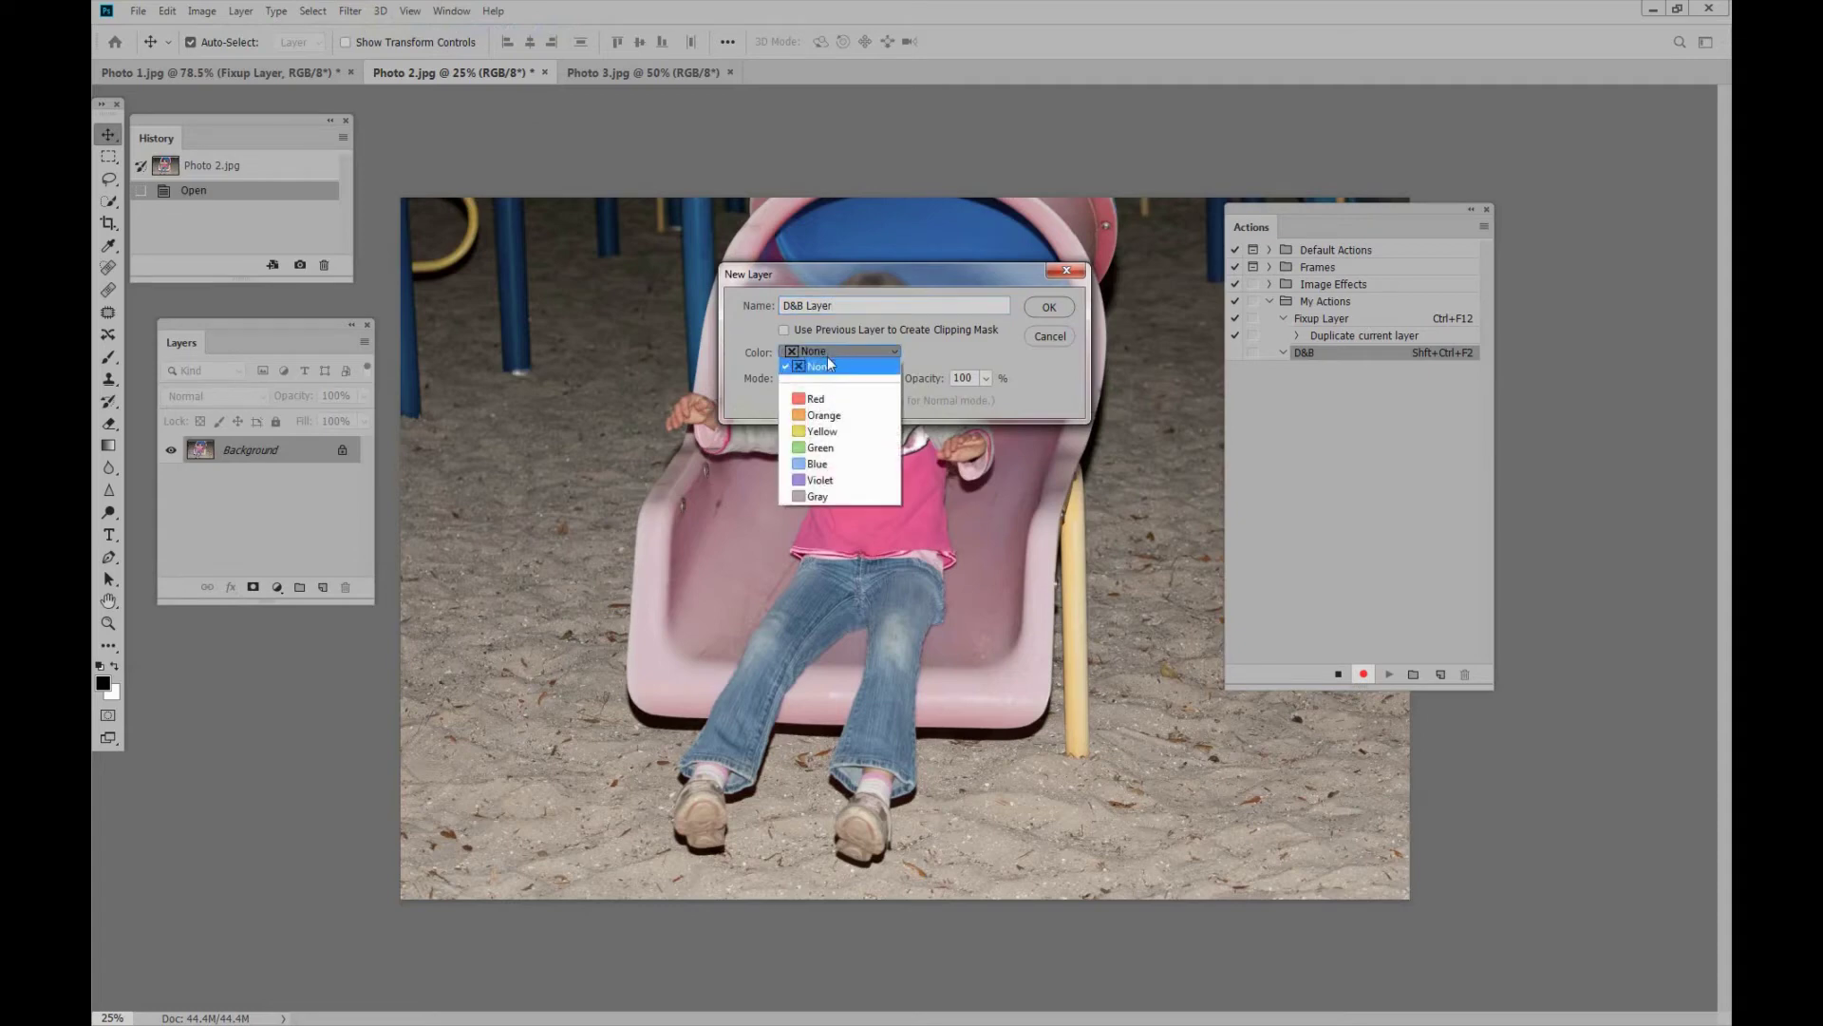
pyautogui.click(837, 450)
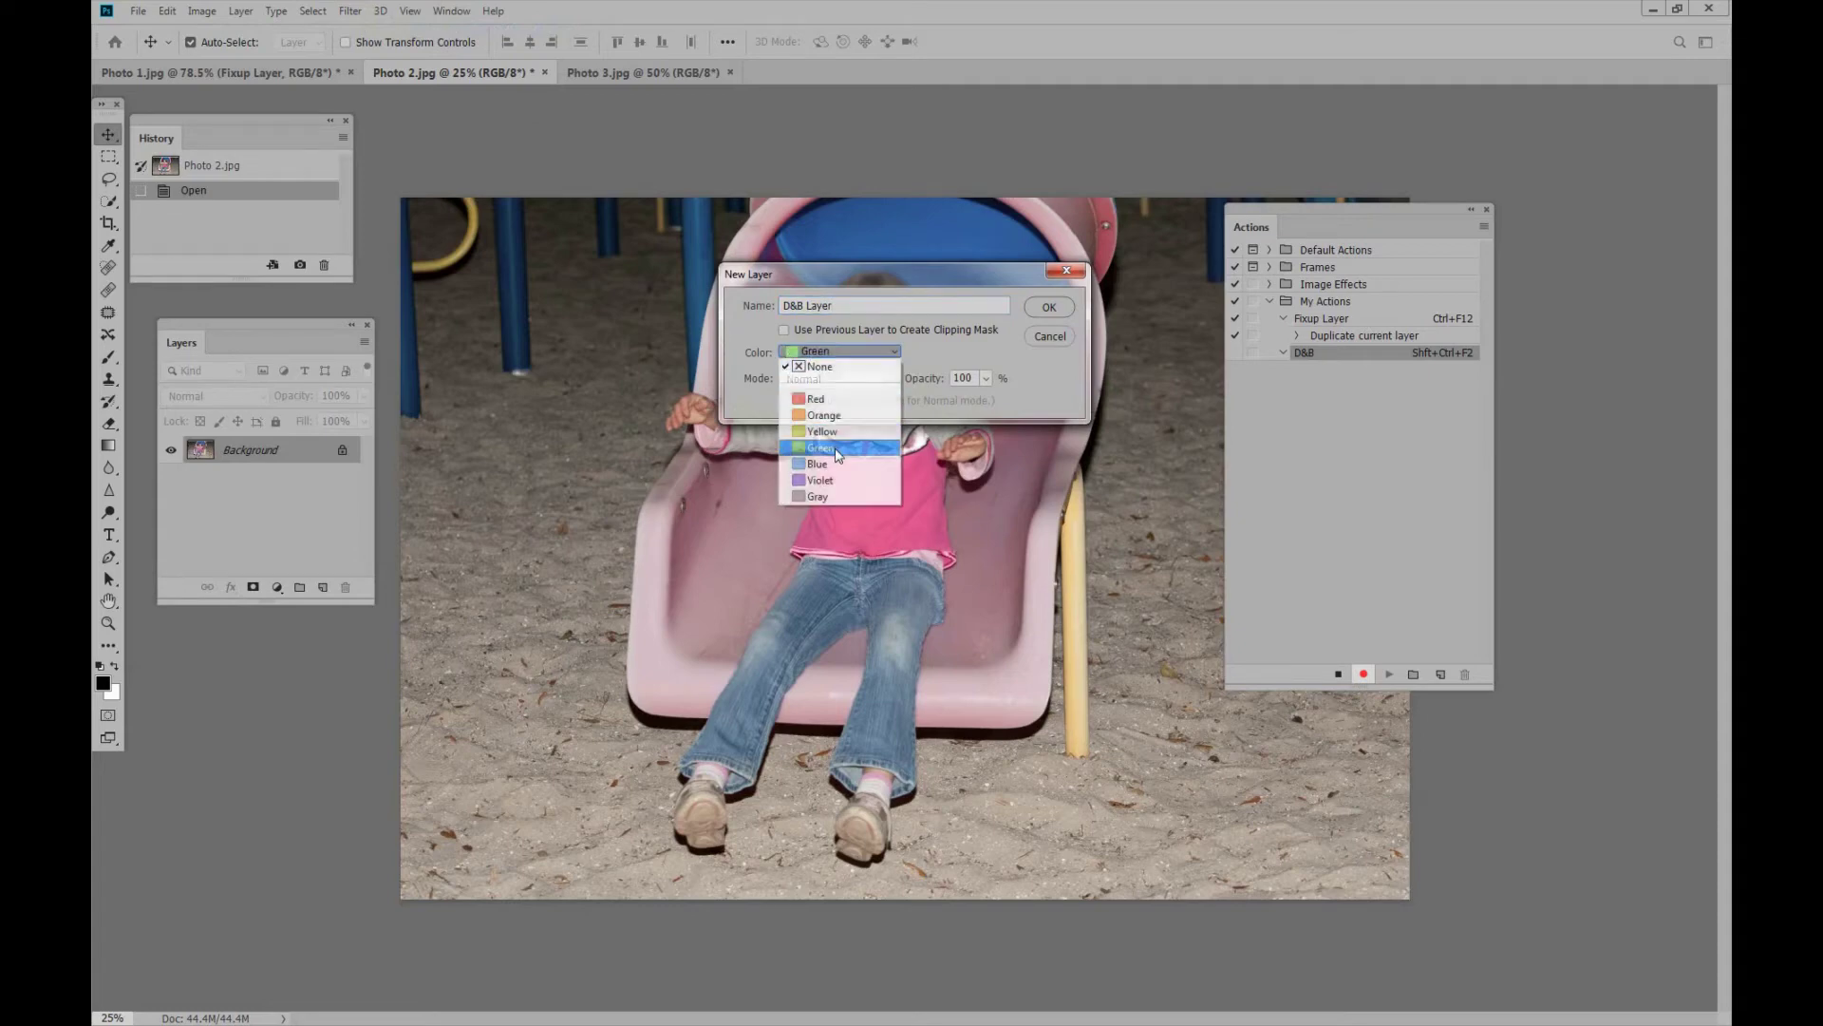
pyautogui.click(818, 377)
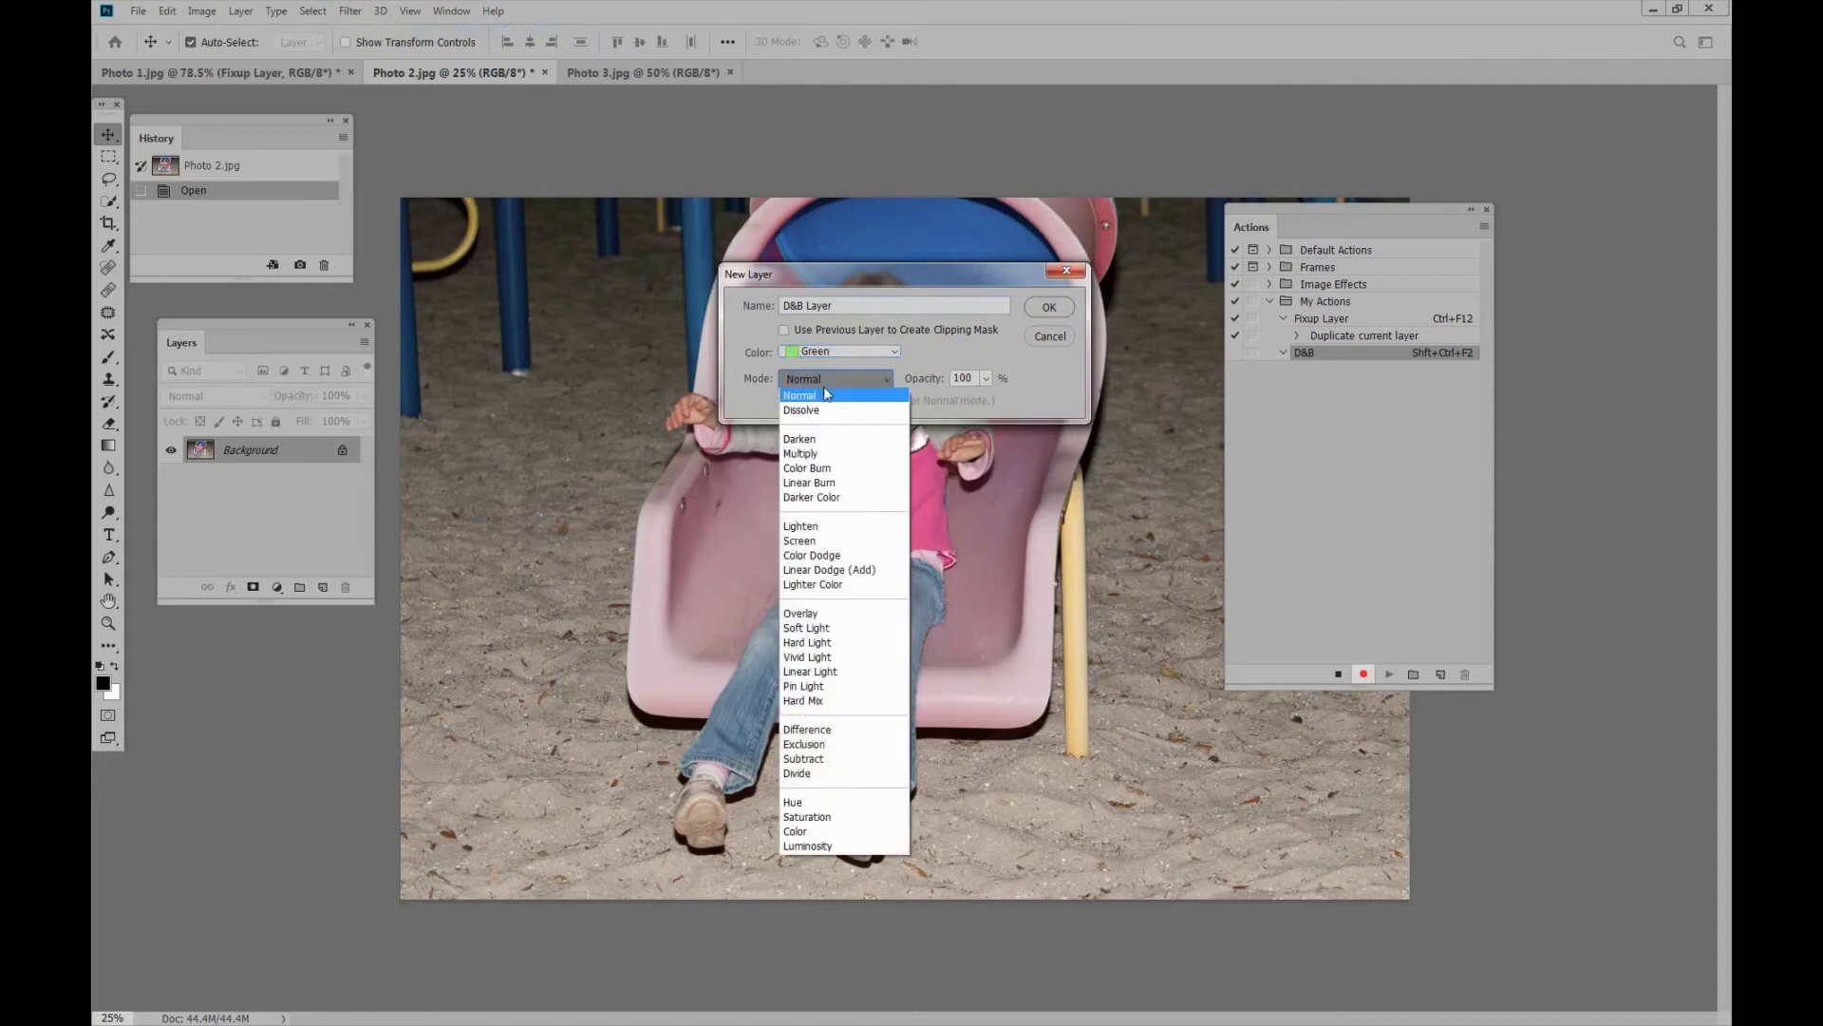
pyautogui.click(835, 614)
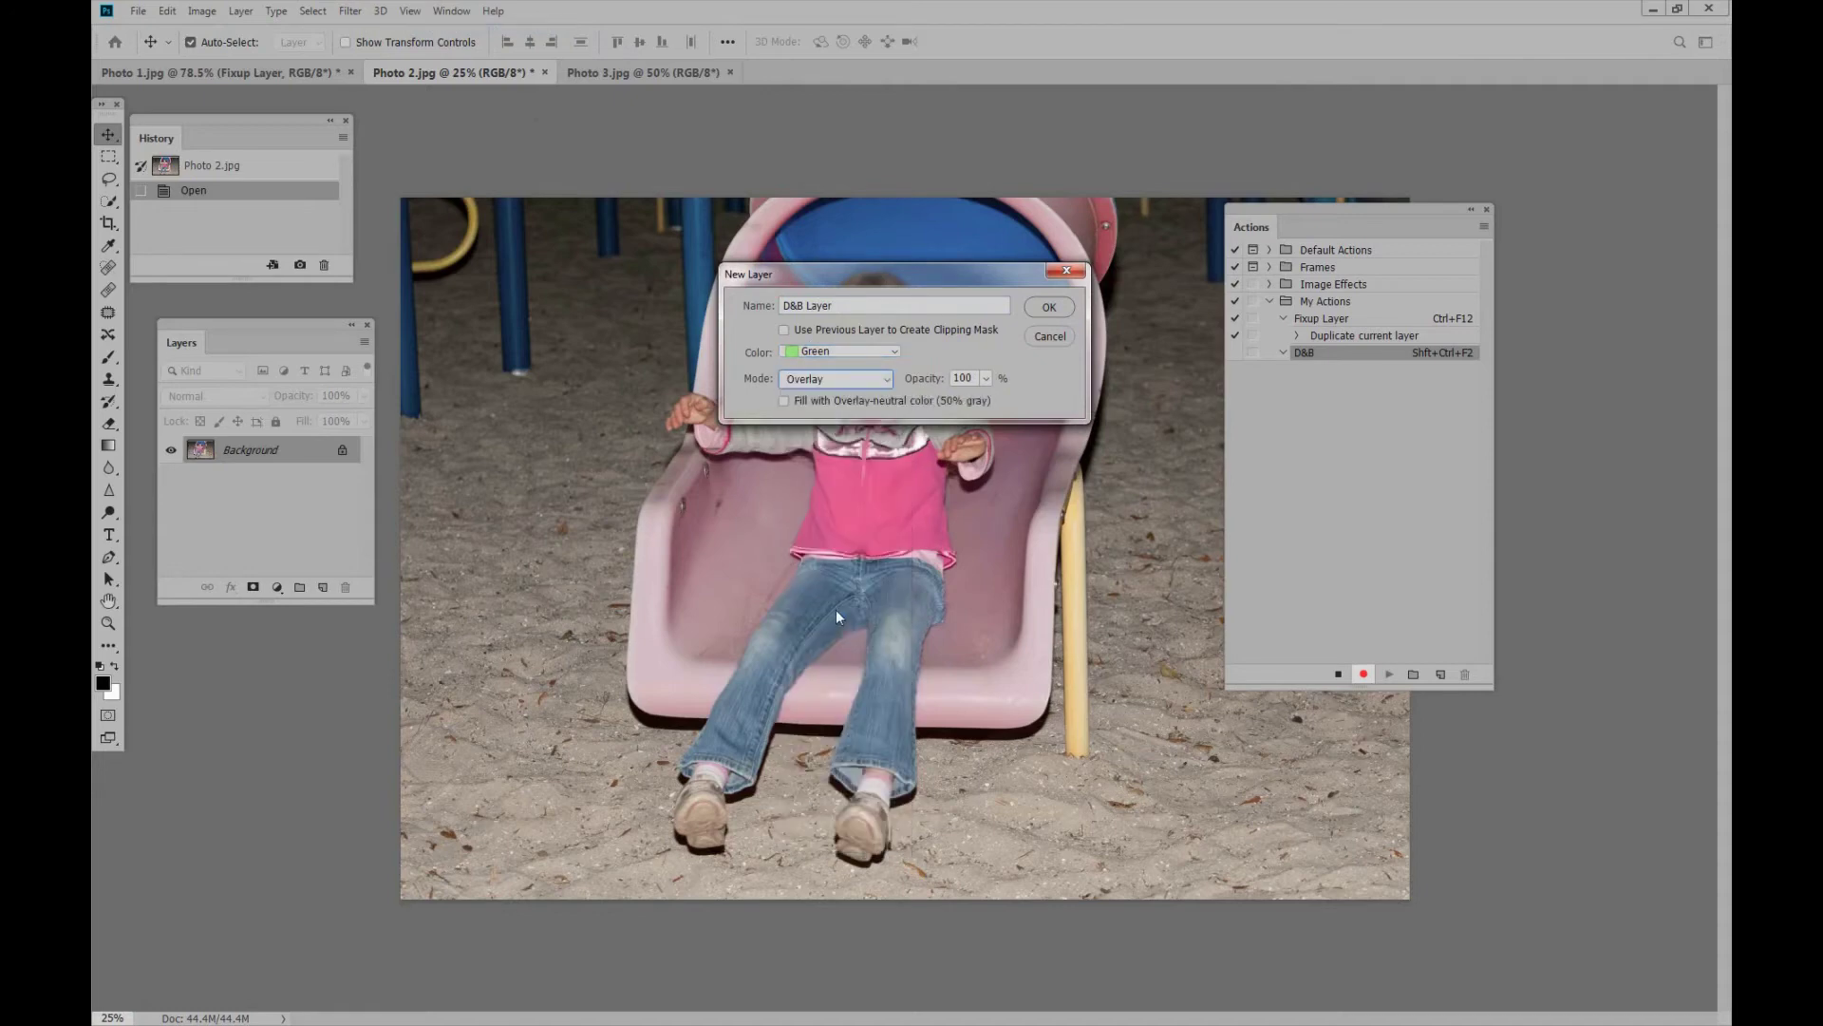
pyautogui.click(782, 401)
pyautogui.doubleClick(969, 377)
pyautogui.write('20')
# Create the D&B Layer and stop recording, leaving the action with one Make layer step.
pyautogui.click(1040, 309)
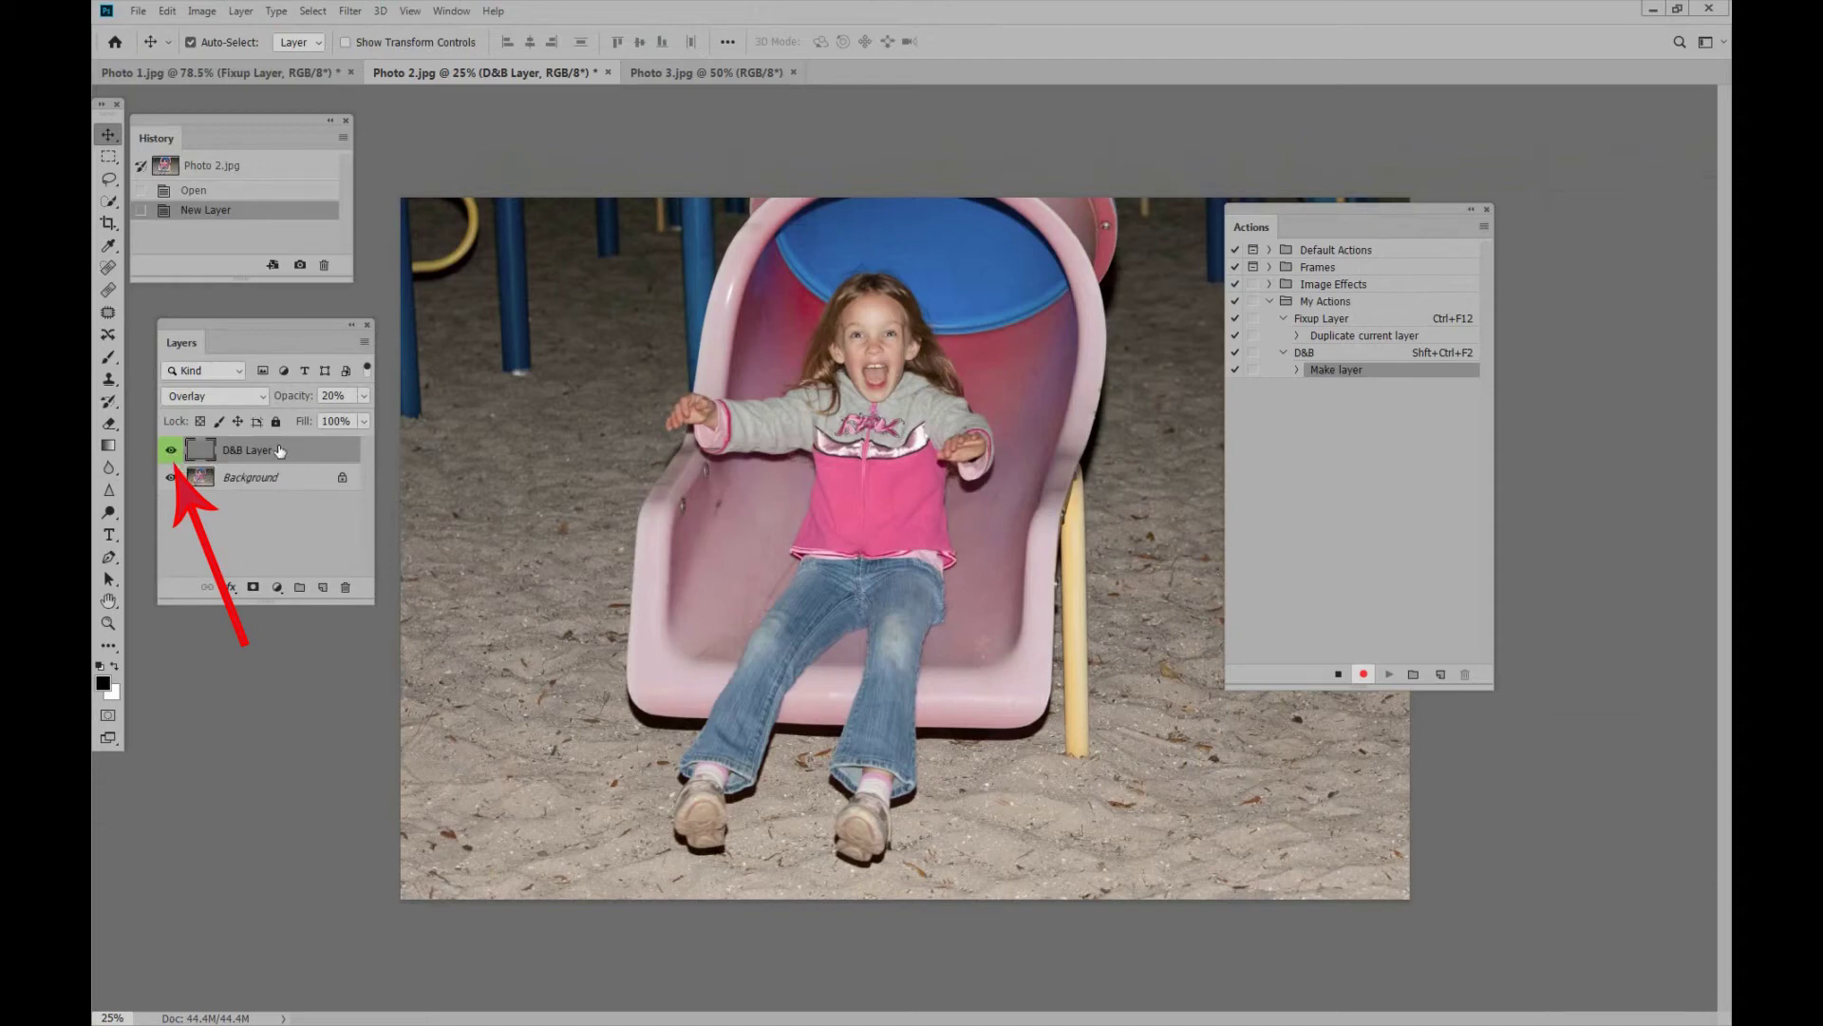
pyautogui.press('ctrl')
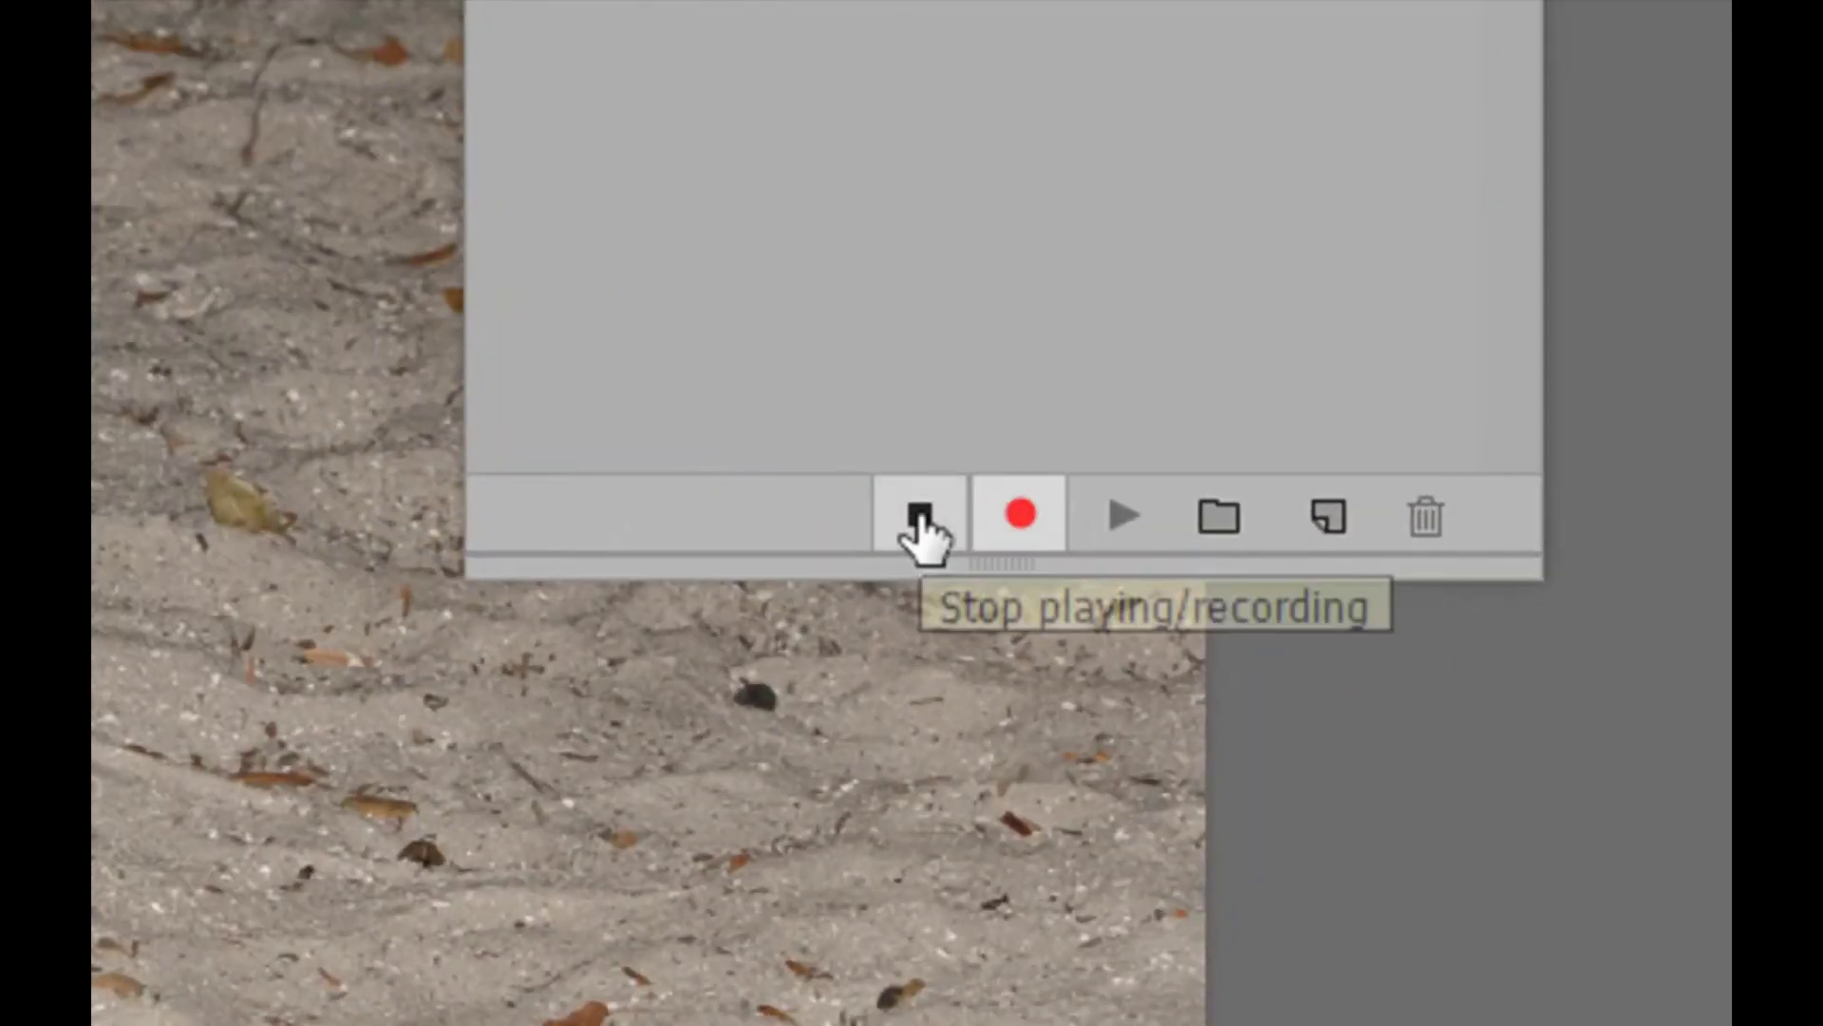
pyautogui.click(920, 517)
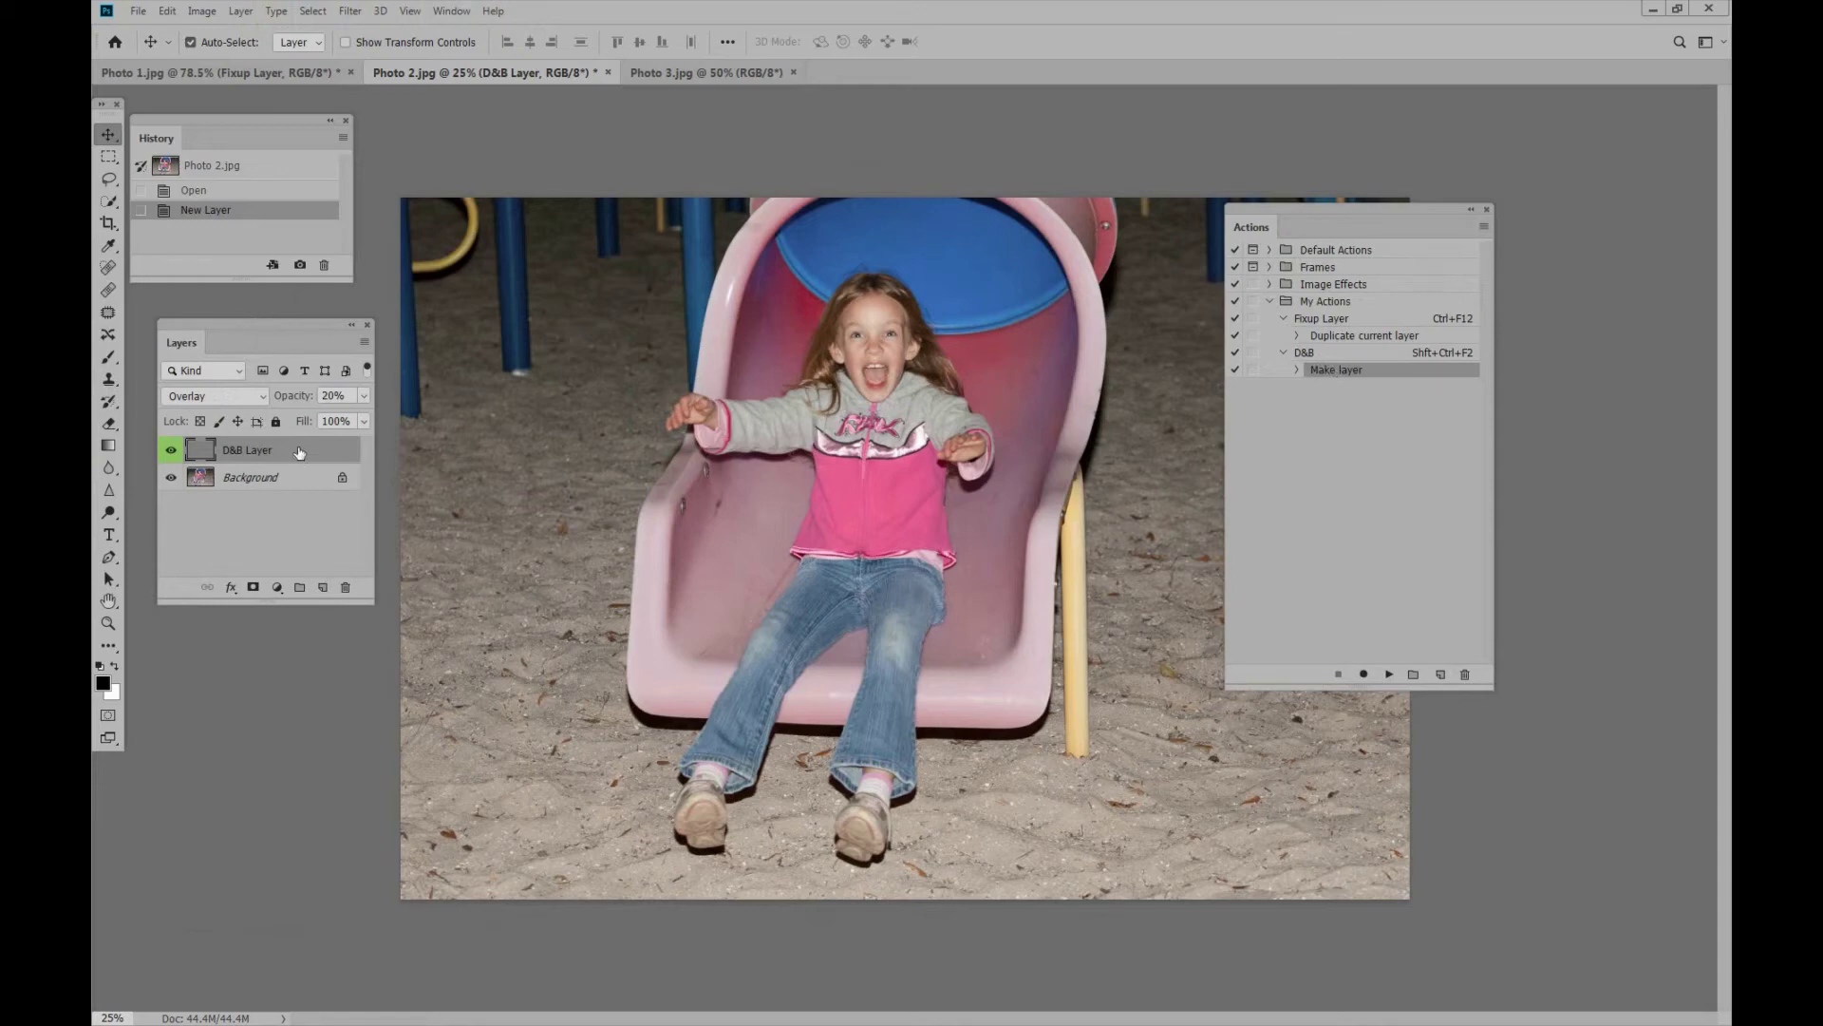
# Delete the D&B Layer, shift the Actions panel right, and select the D&B action.
pyautogui.moveTo(300, 452); pyautogui.dragTo(345, 587)
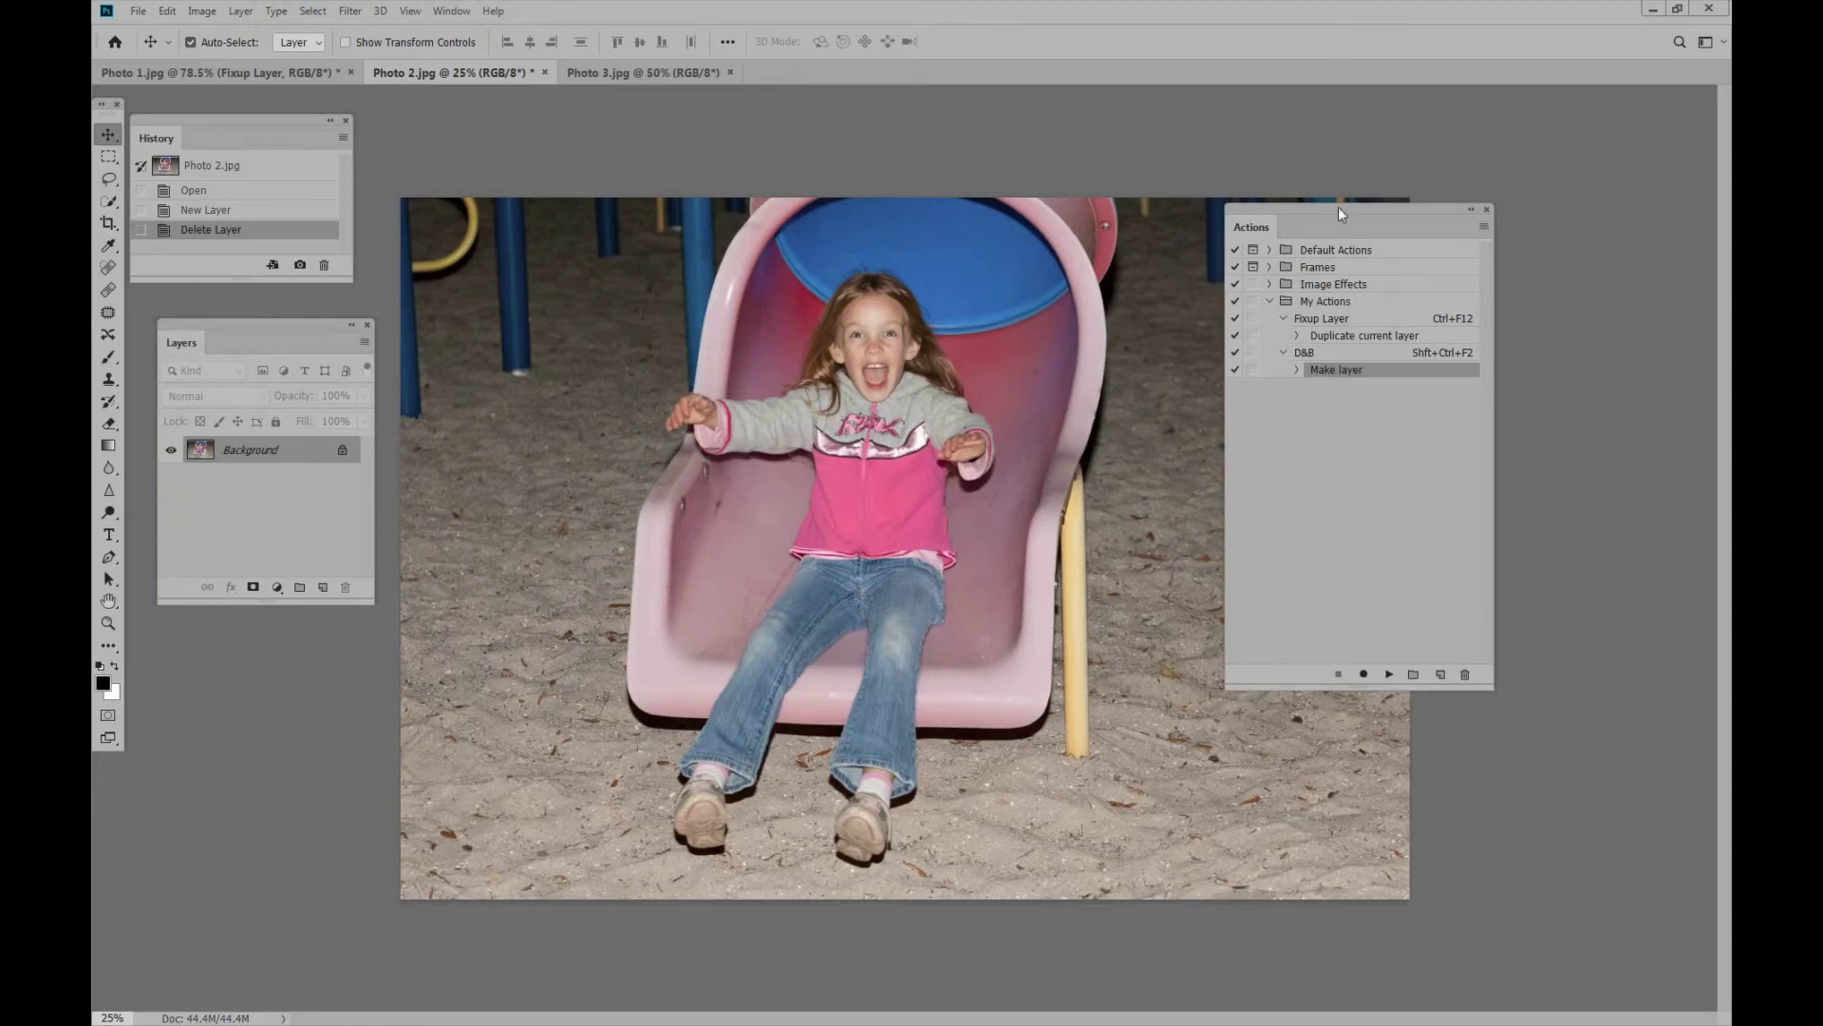
pyautogui.moveTo(1337, 207); pyautogui.dragTo(1527, 124)
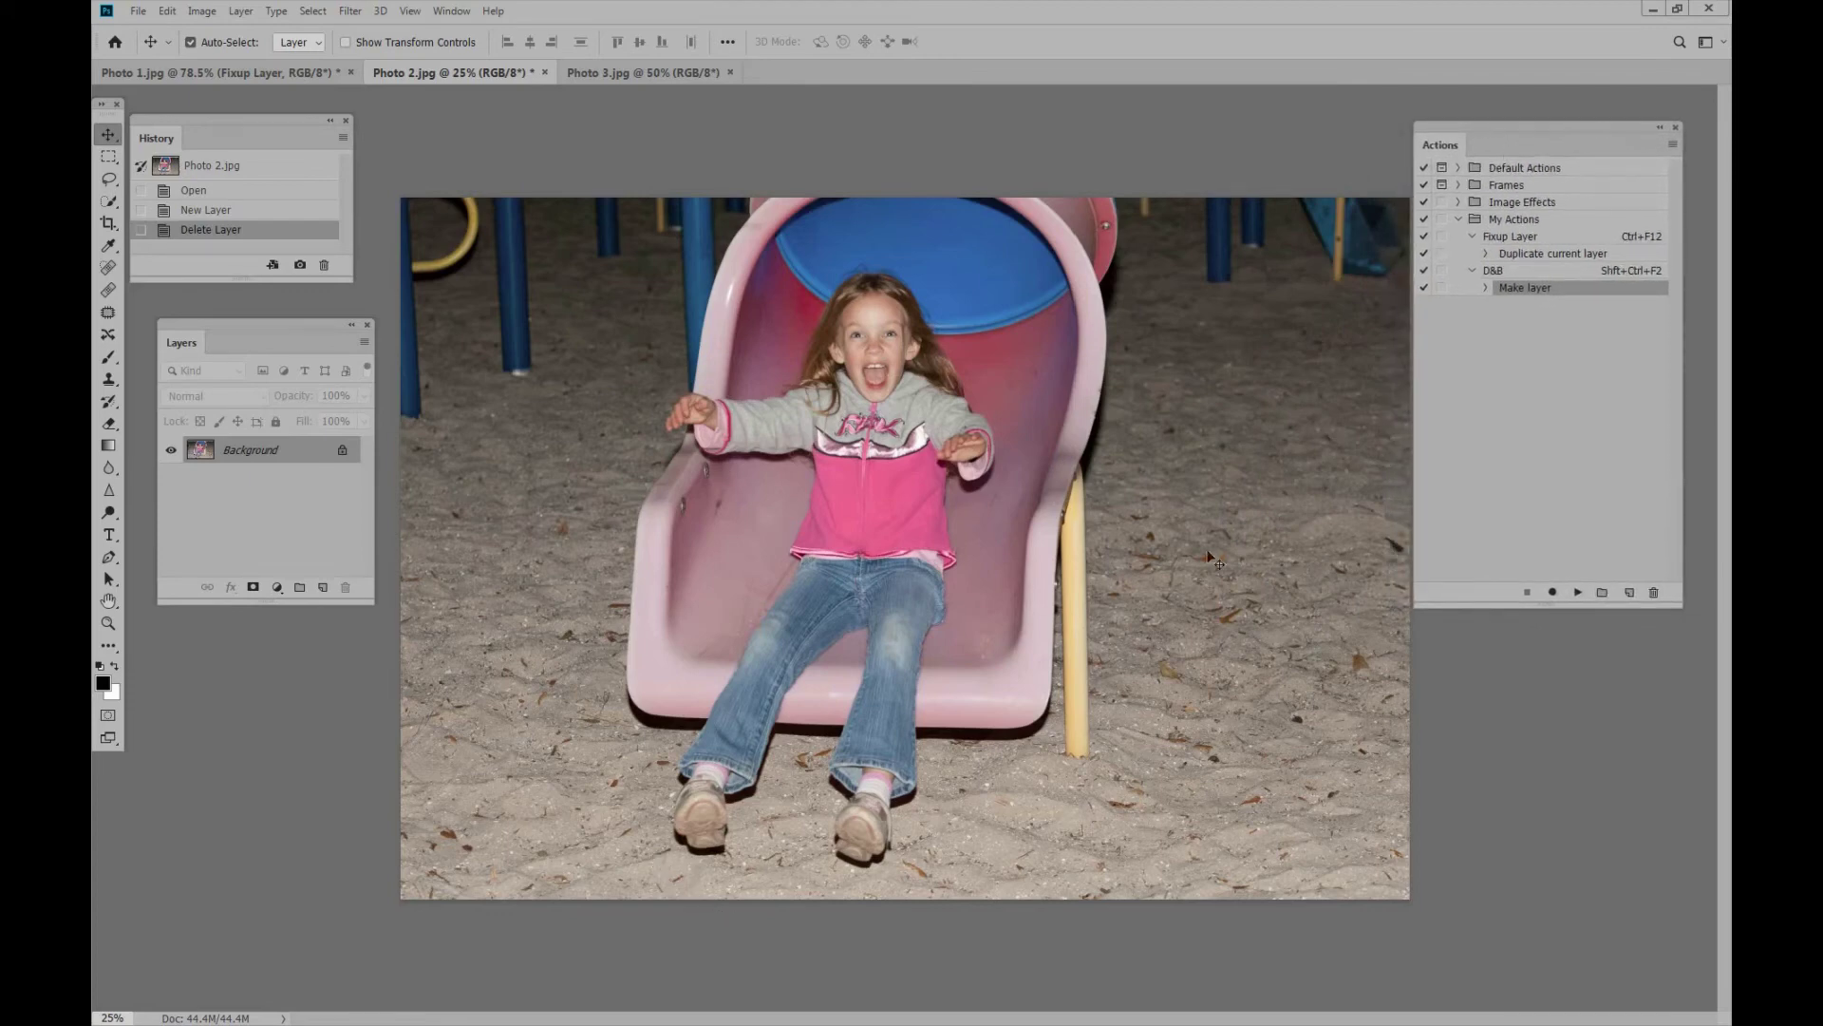
pyautogui.click(1507, 277)
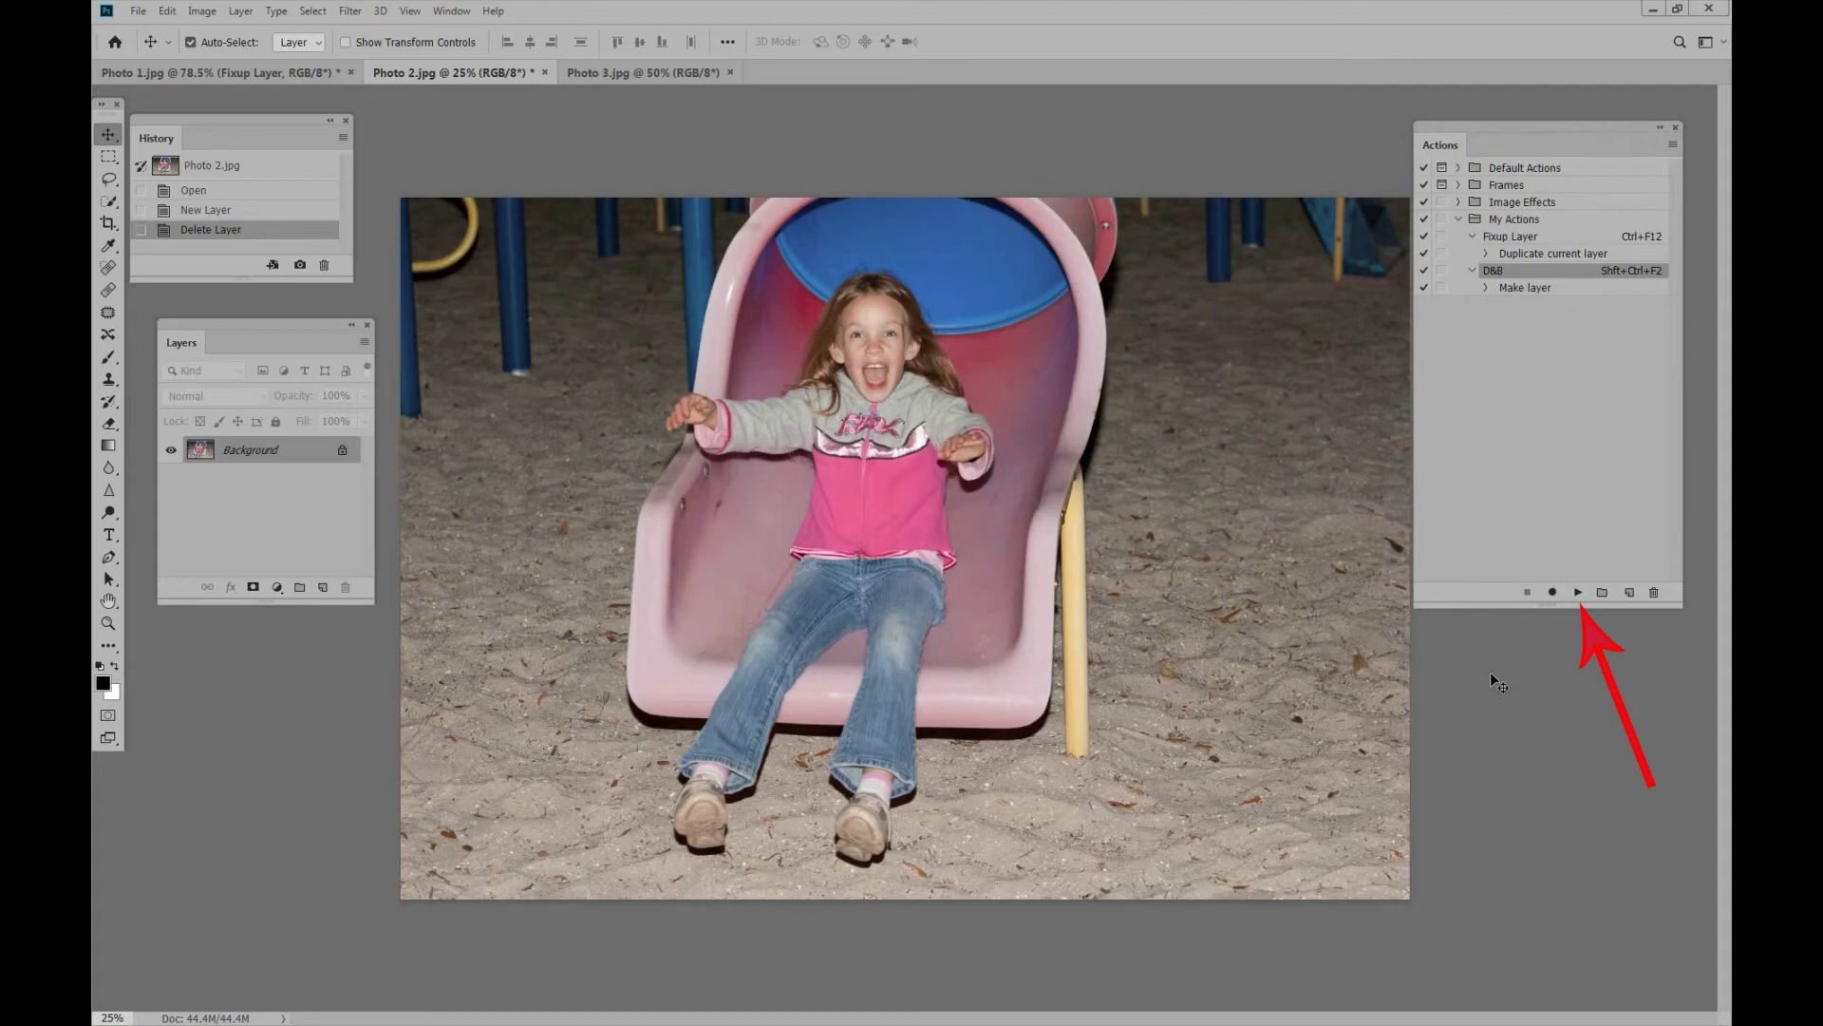
# Run the D&B action with Shift+Ctrl+F2 to recreate the 20% Overlay D&B Layer.
pyautogui.press('ctrl')
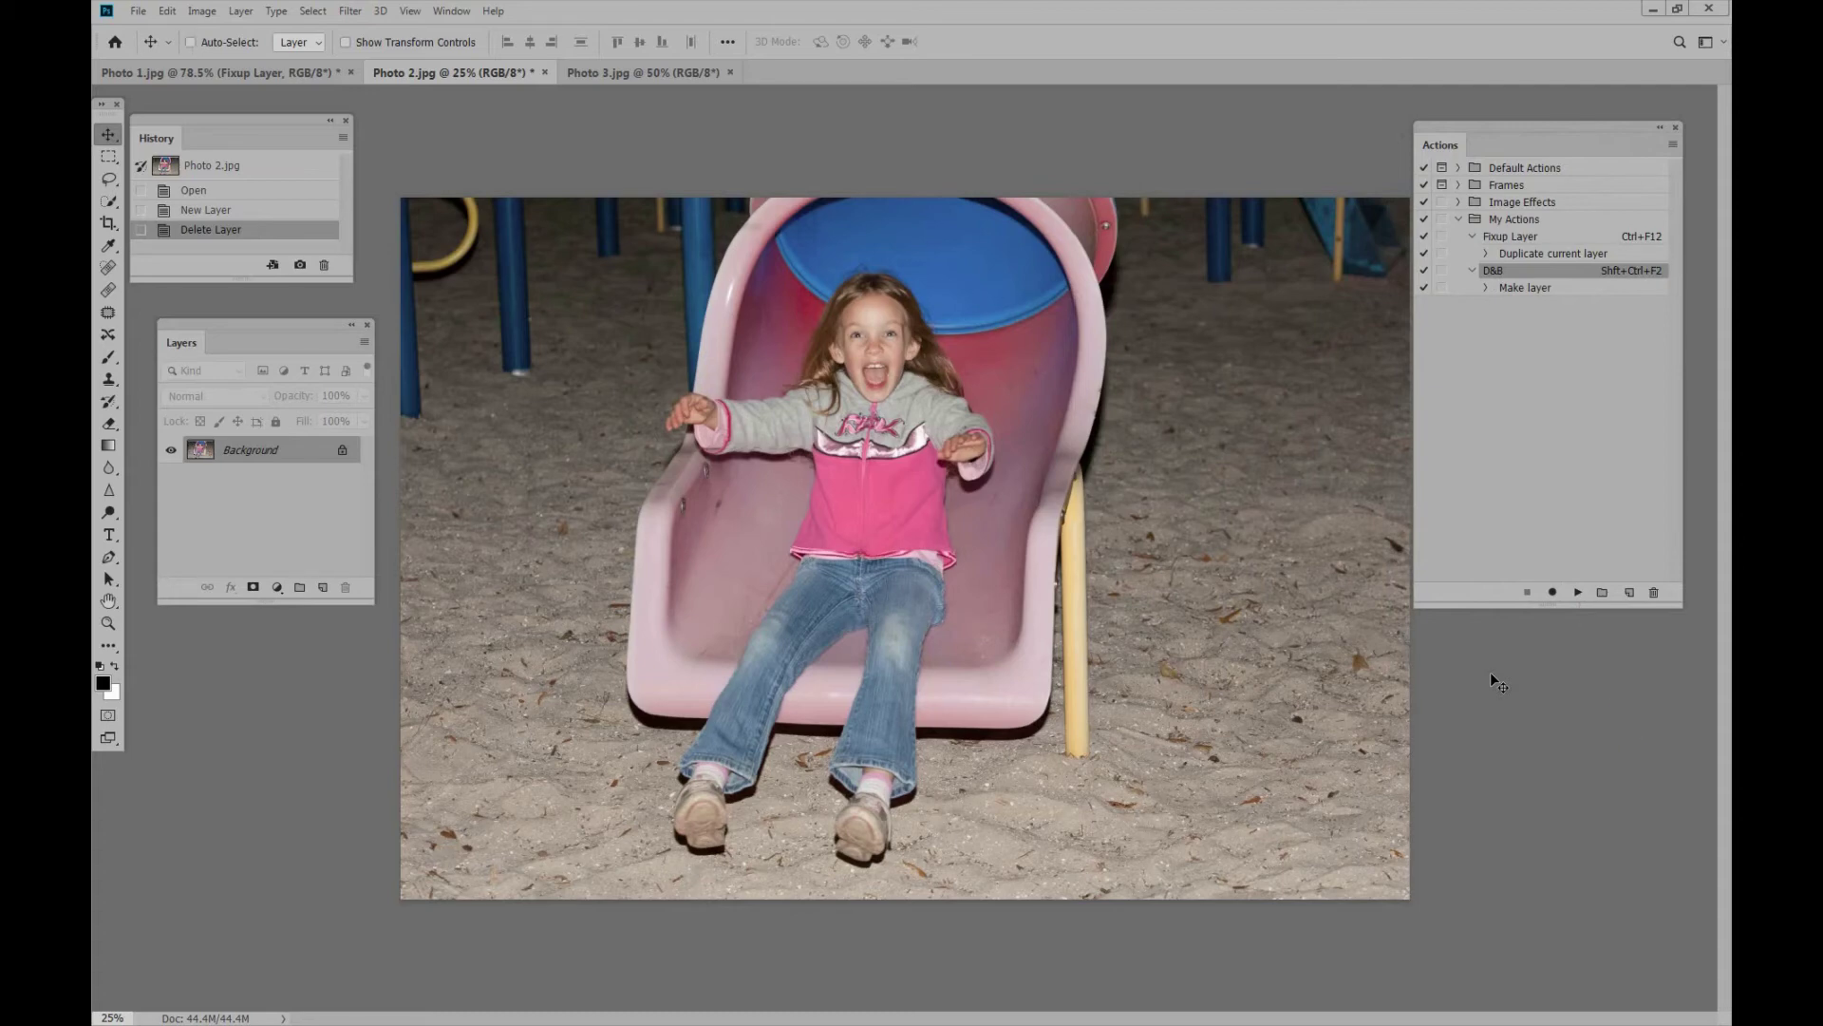
pyautogui.hotkey('shift', 'ctrl', 'F2')
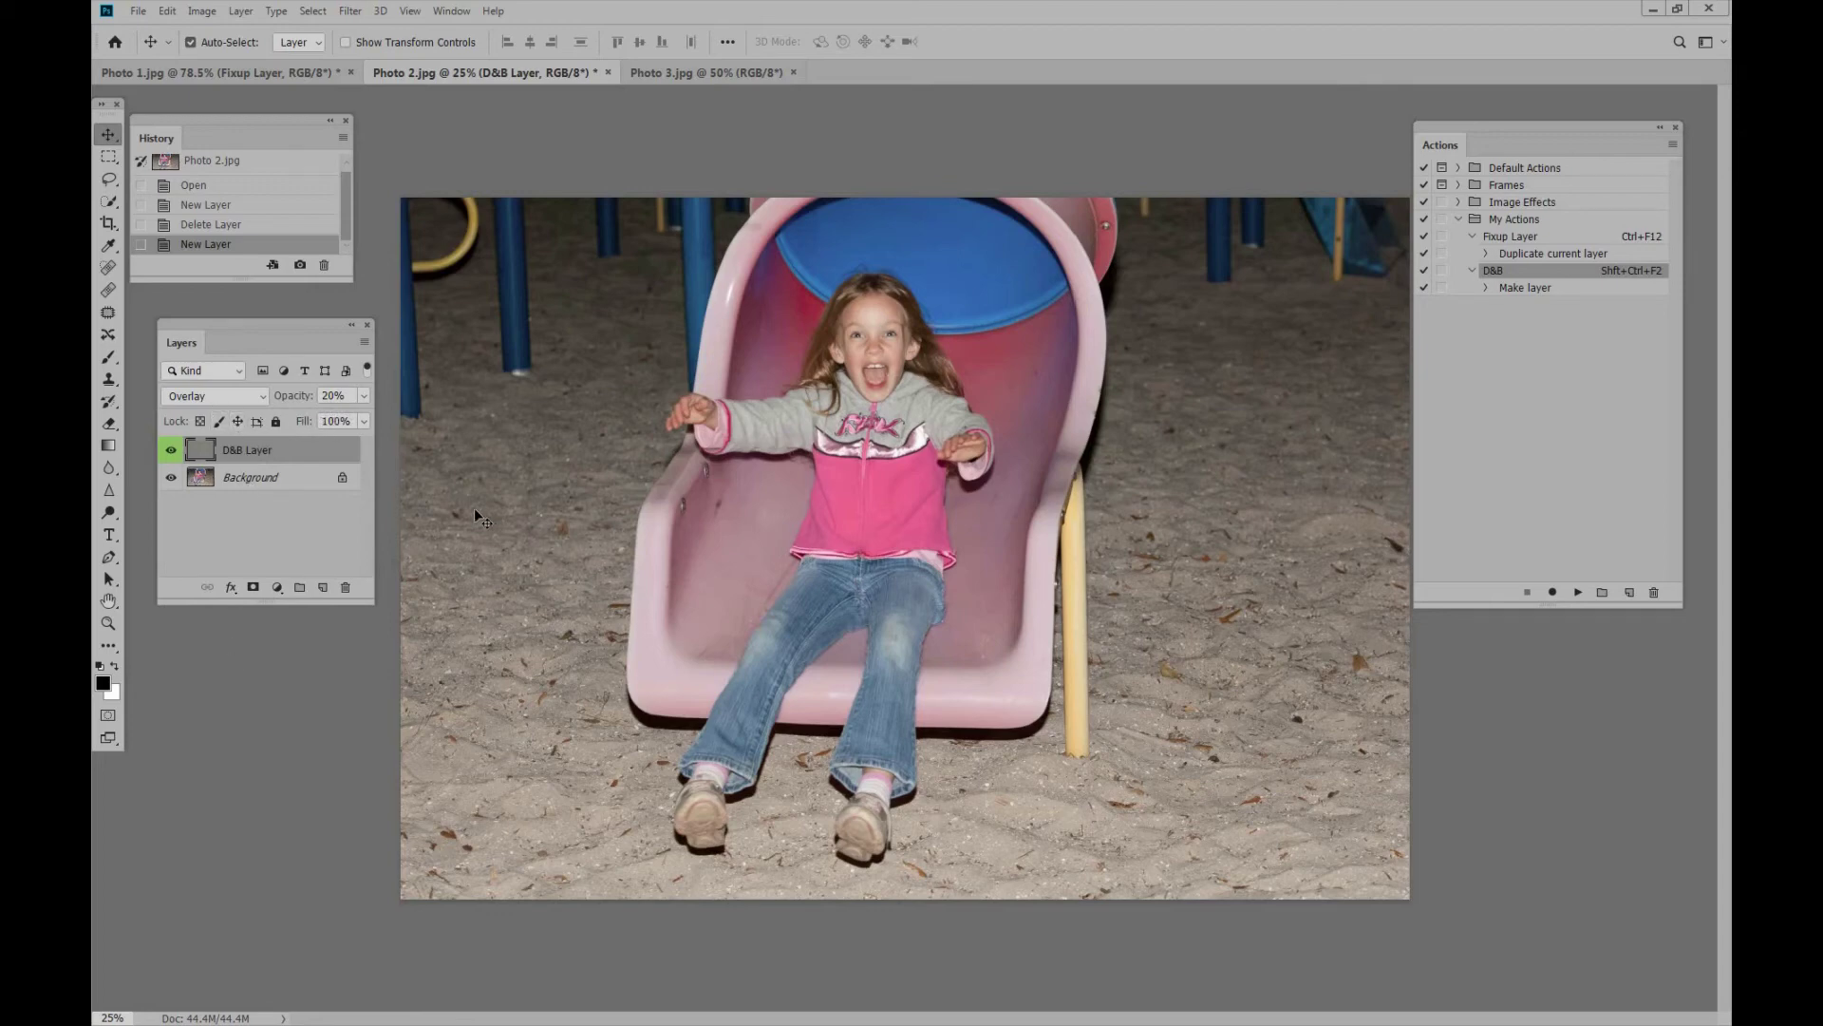
# With the Brush, darken the slide's inner edge and the sand near the child's feet.
pyautogui.press('b')
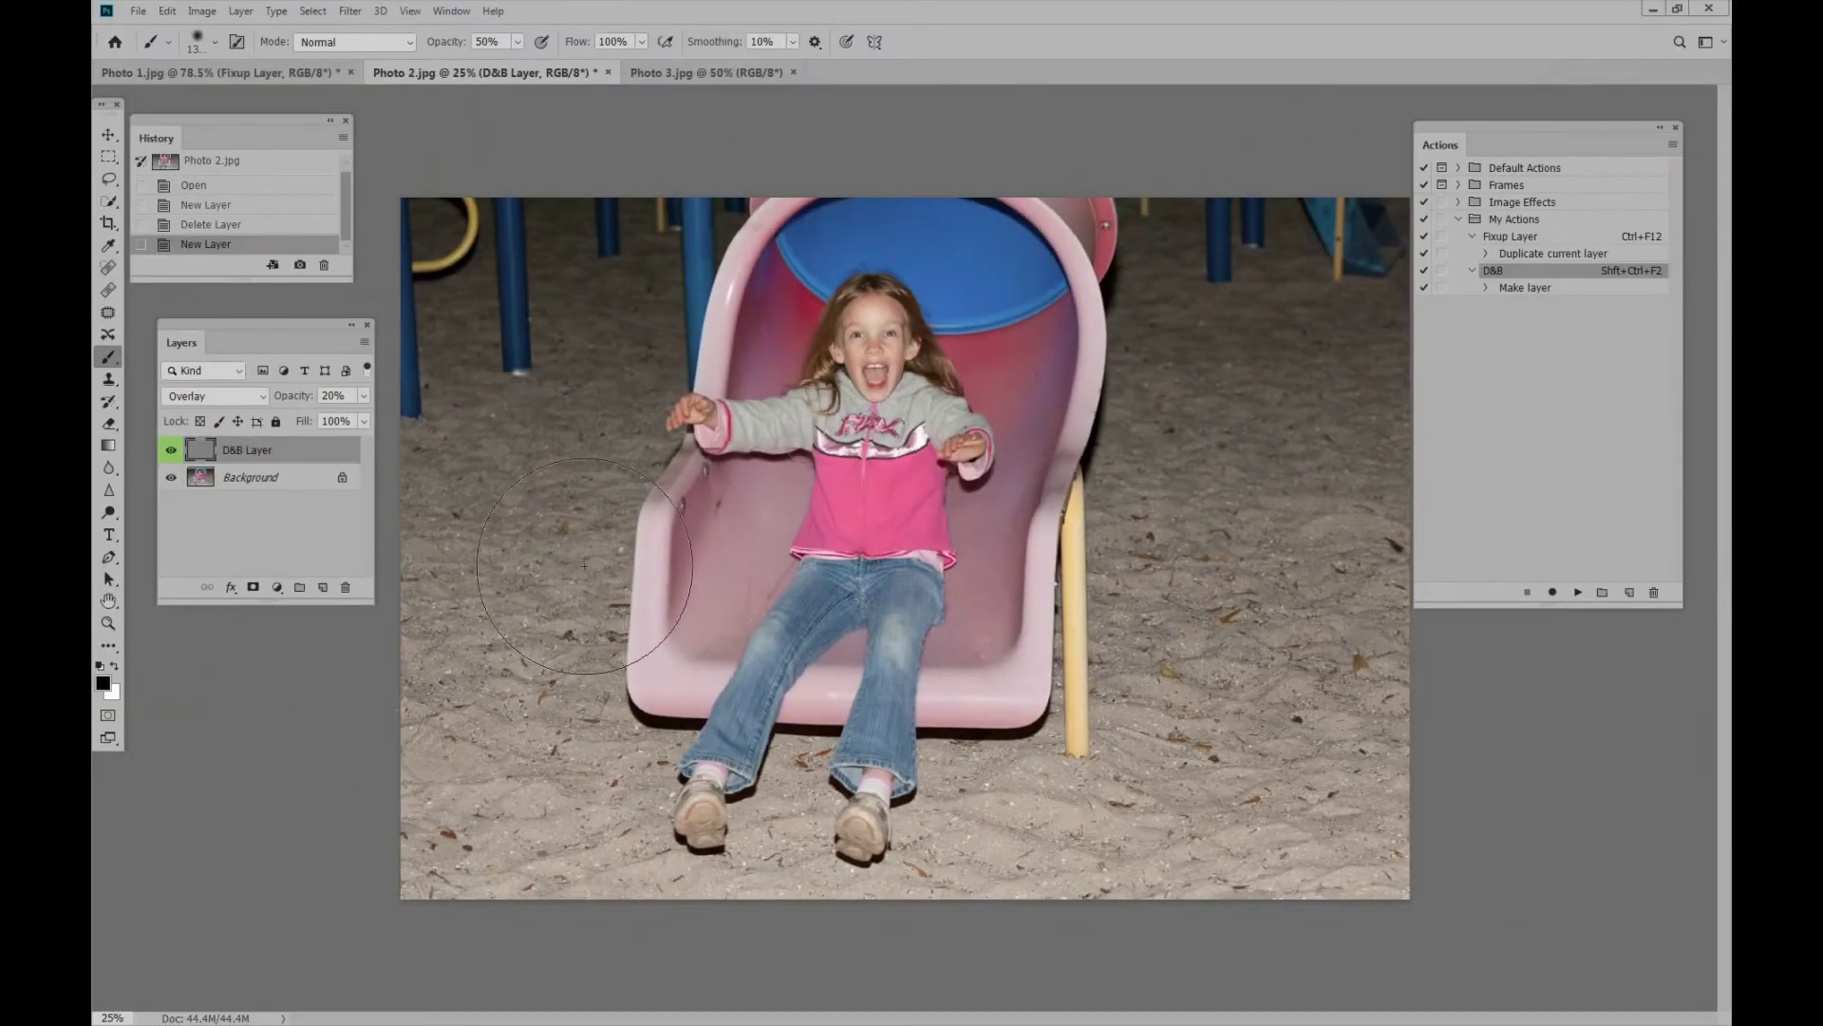
pyautogui.moveTo(585, 566)
pyautogui.mouseDown()
pyautogui.moveTo(664, 570)
pyautogui.moveTo(664, 627)
pyautogui.moveTo(608, 665)
pyautogui.mouseUp()
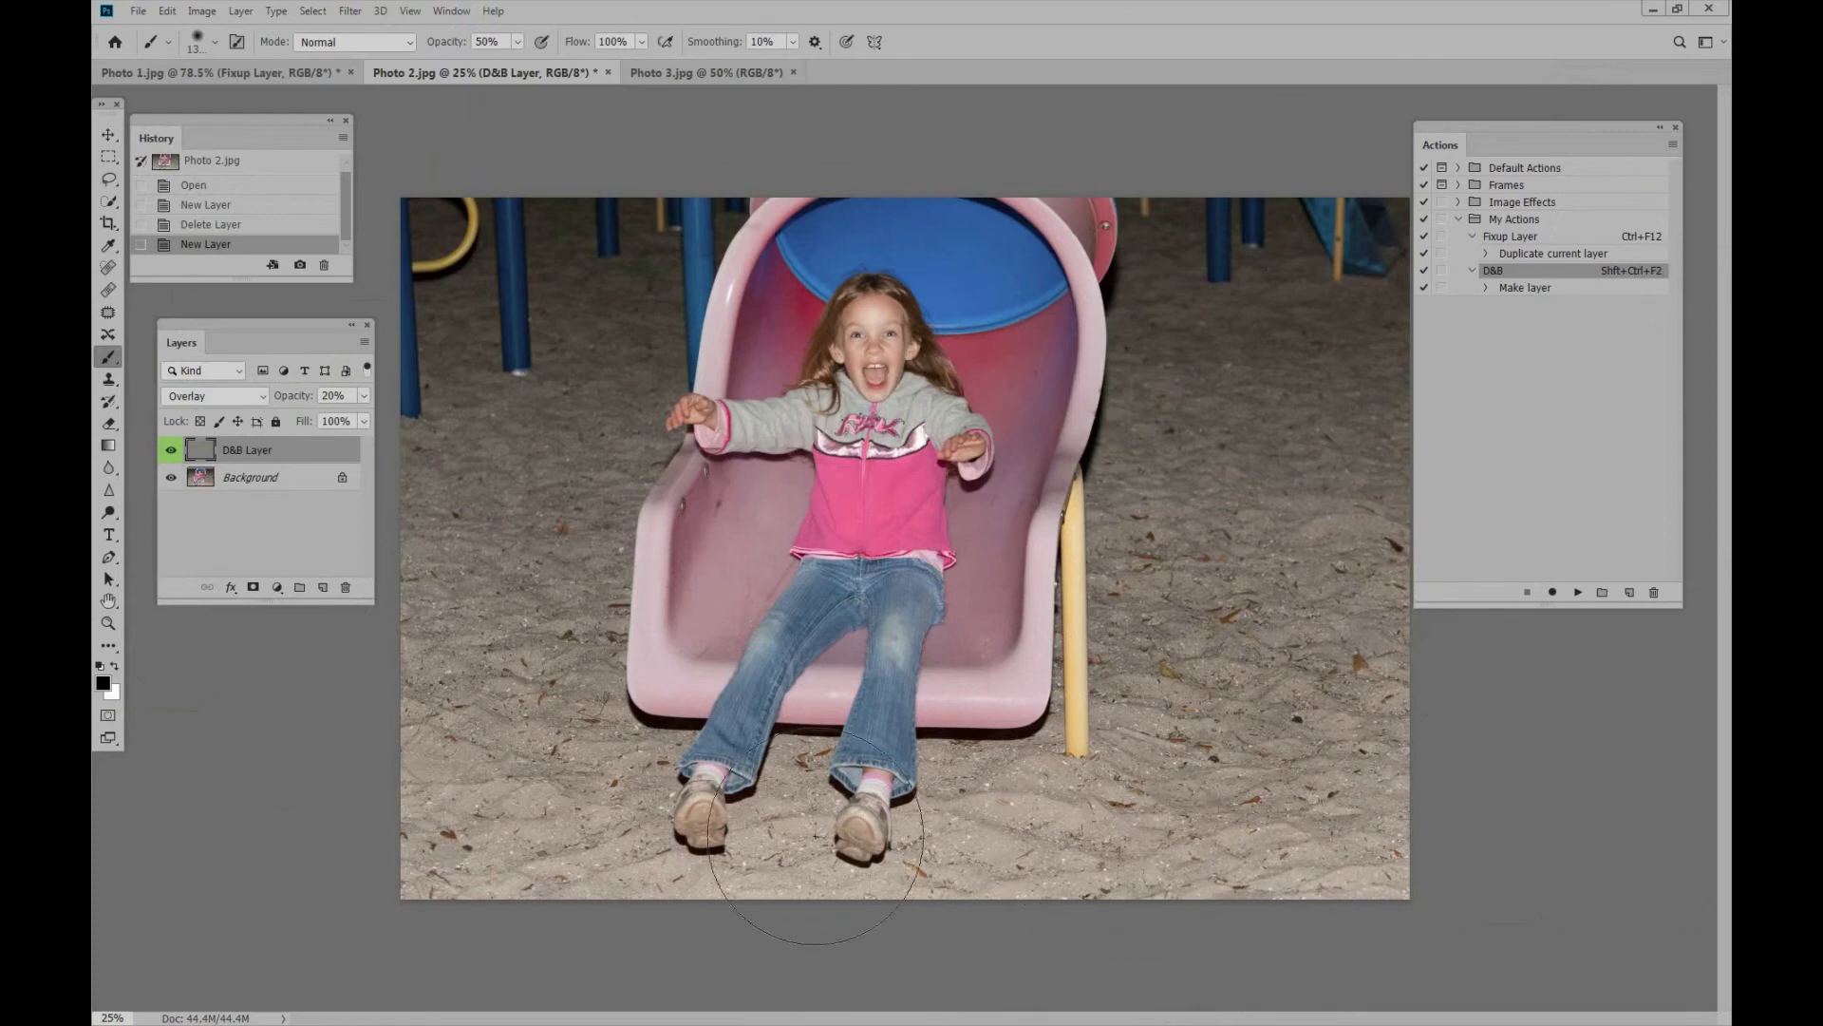
pyautogui.click(630, 796)
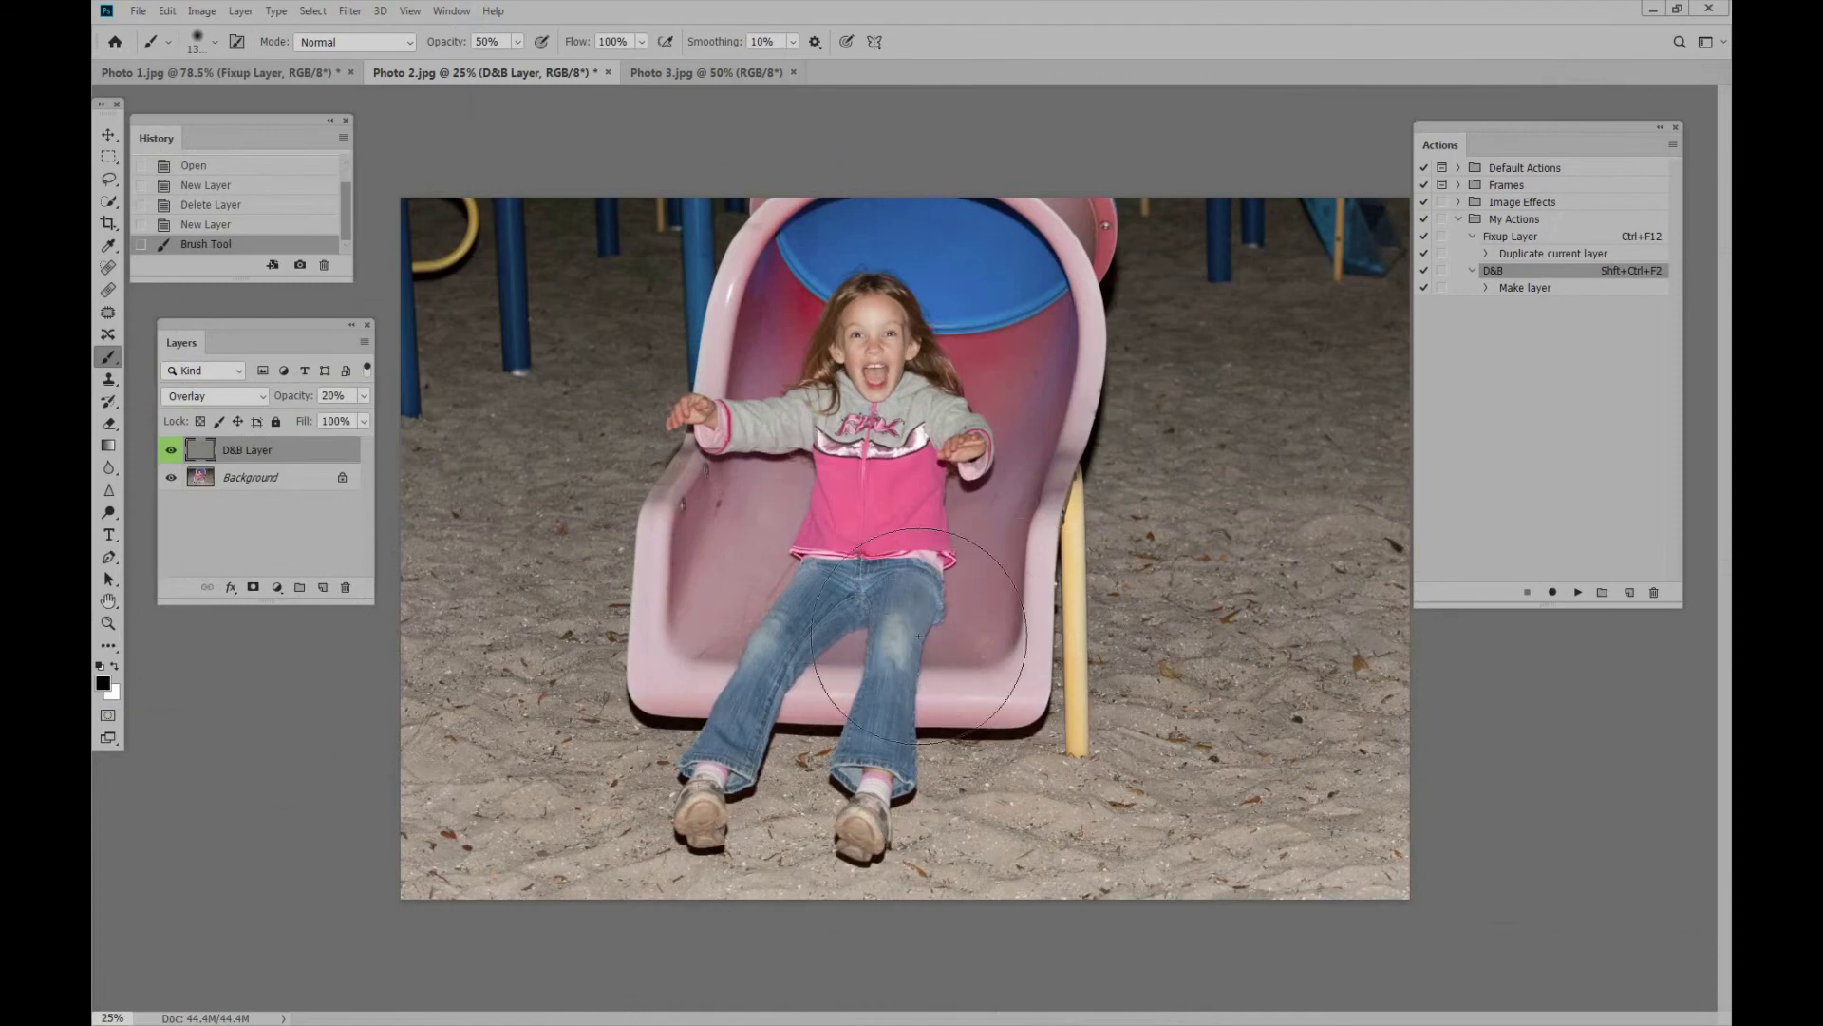
pyautogui.moveTo(855, 836)
pyautogui.mouseDown()
pyautogui.moveTo(631, 855)
pyautogui.moveTo(608, 826)
pyautogui.mouseUp()
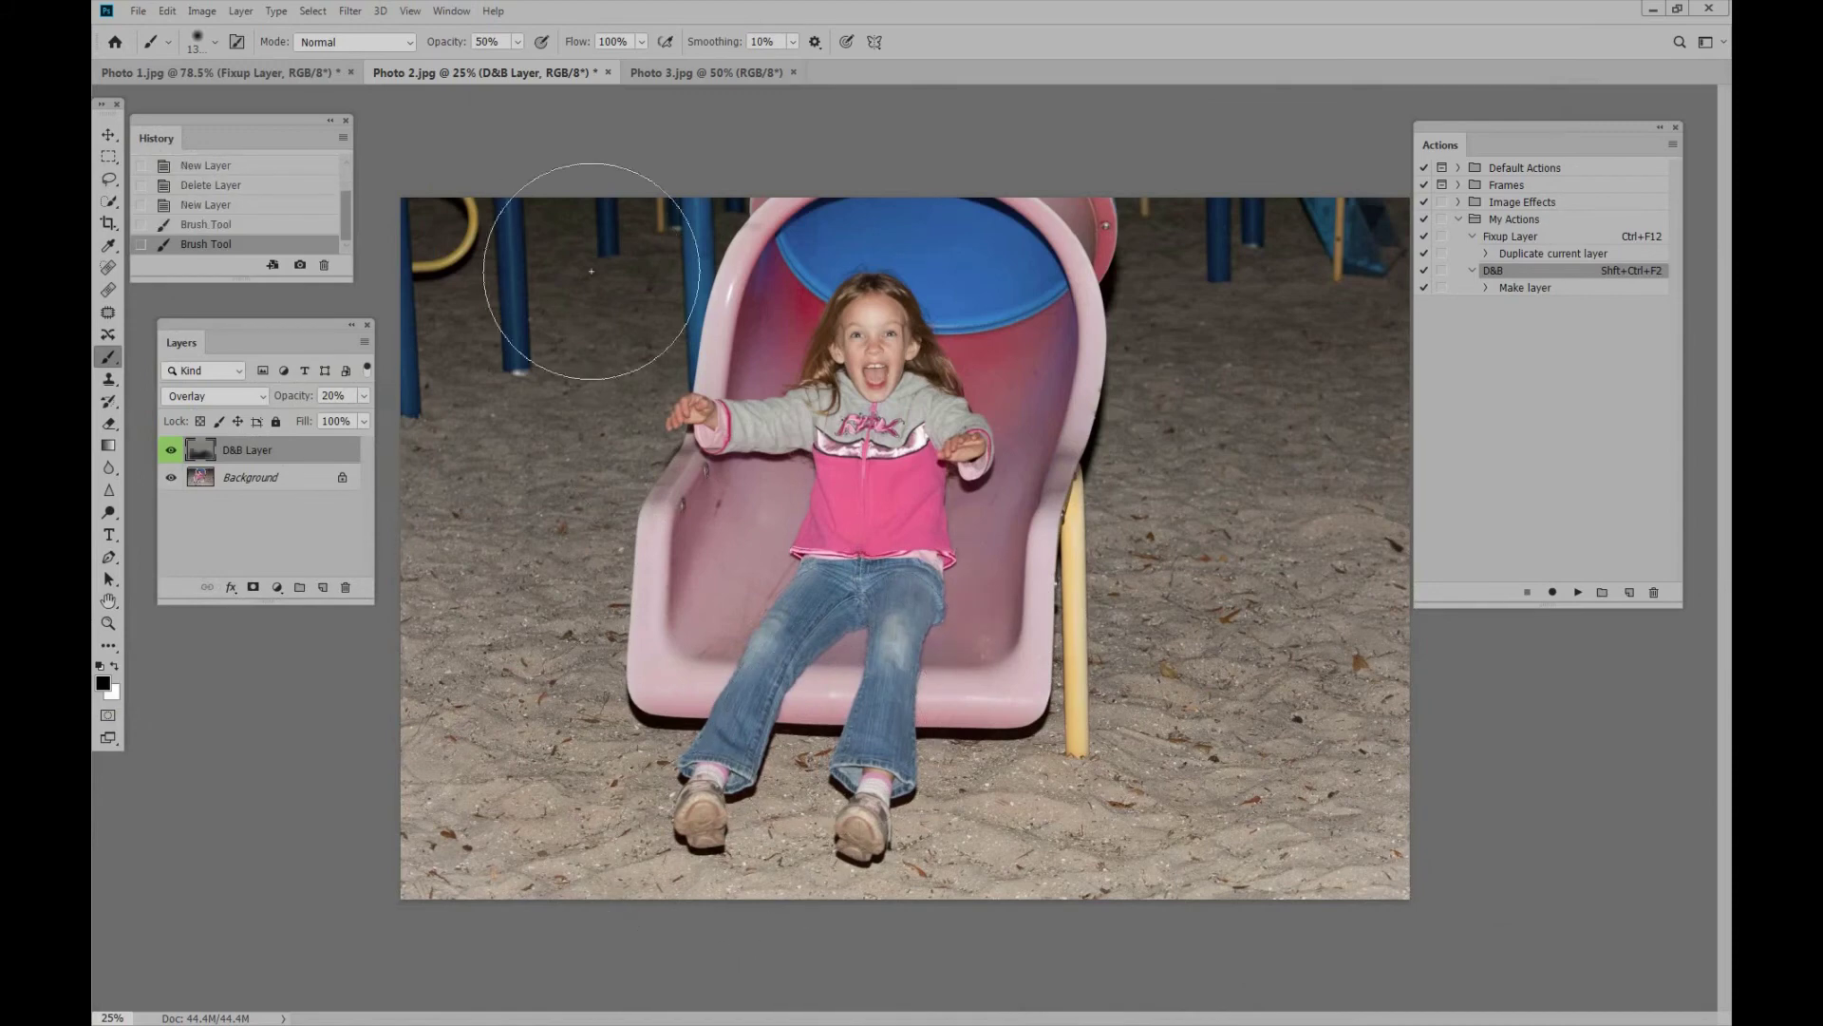
# Swap to white and paint over the left, upper-right and upper-left sand and posts.
pyautogui.press('x')
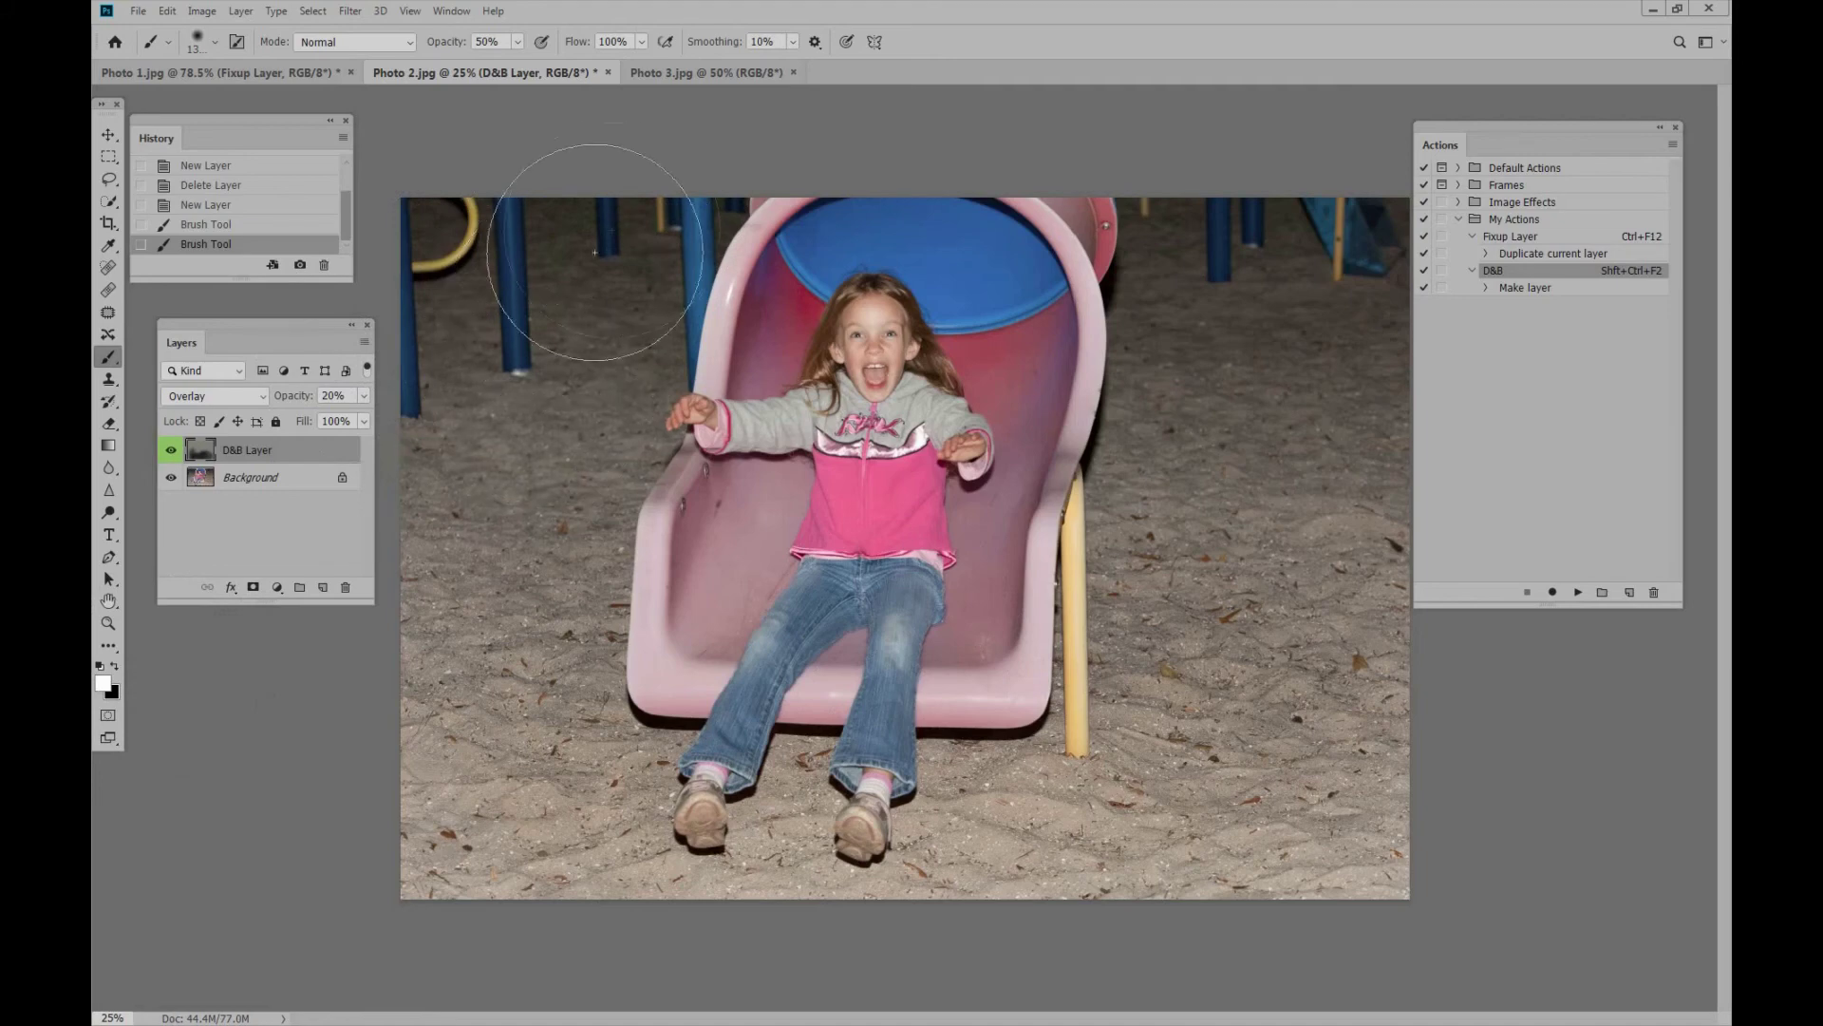
pyautogui.moveTo(563, 393); pyautogui.dragTo(537, 313)
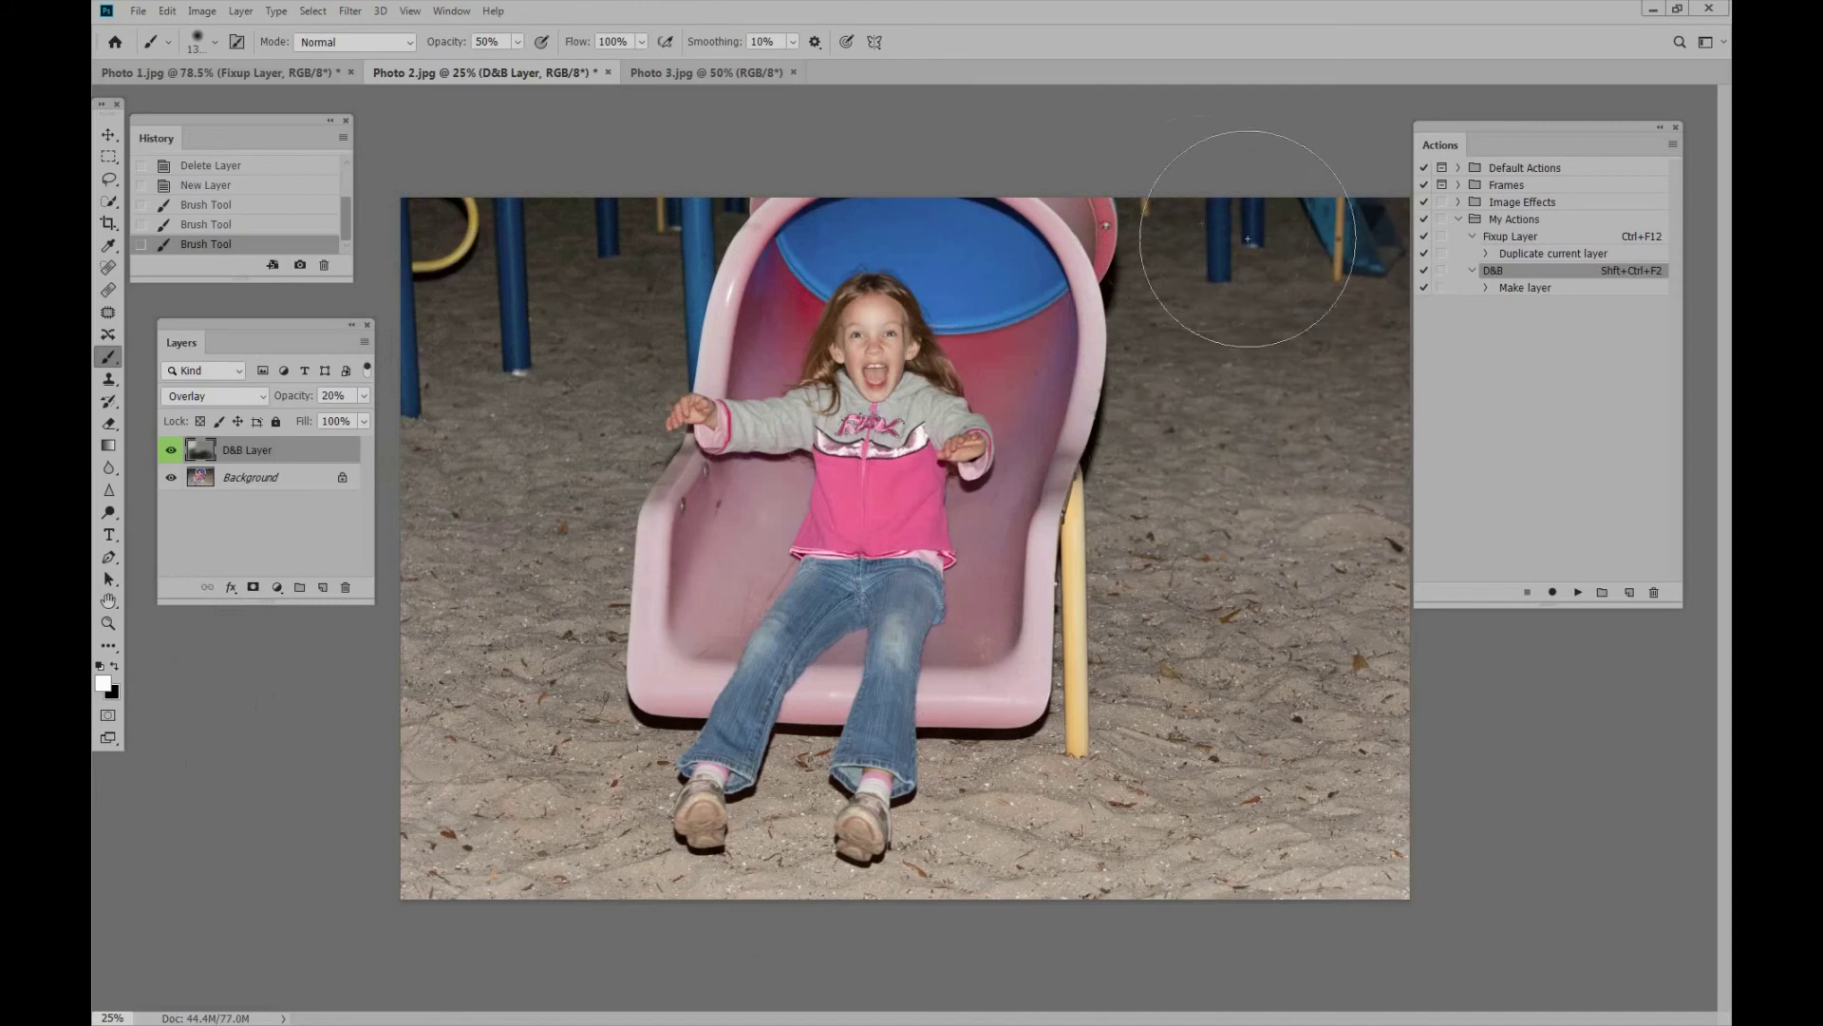
pyautogui.moveTo(1251, 245)
pyautogui.mouseDown()
pyautogui.moveTo(1200, 203)
pyautogui.moveTo(1314, 277)
pyautogui.moveTo(1324, 333)
pyautogui.moveTo(1319, 417)
pyautogui.moveTo(1301, 408)
pyautogui.moveTo(1220, 513)
pyautogui.moveTo(1234, 494)
pyautogui.moveTo(1253, 542)
pyautogui.mouseUp()
pyautogui.moveTo(610, 284)
pyautogui.mouseDown()
pyautogui.moveTo(607, 219)
pyautogui.moveTo(608, 276)
pyautogui.mouseUp()
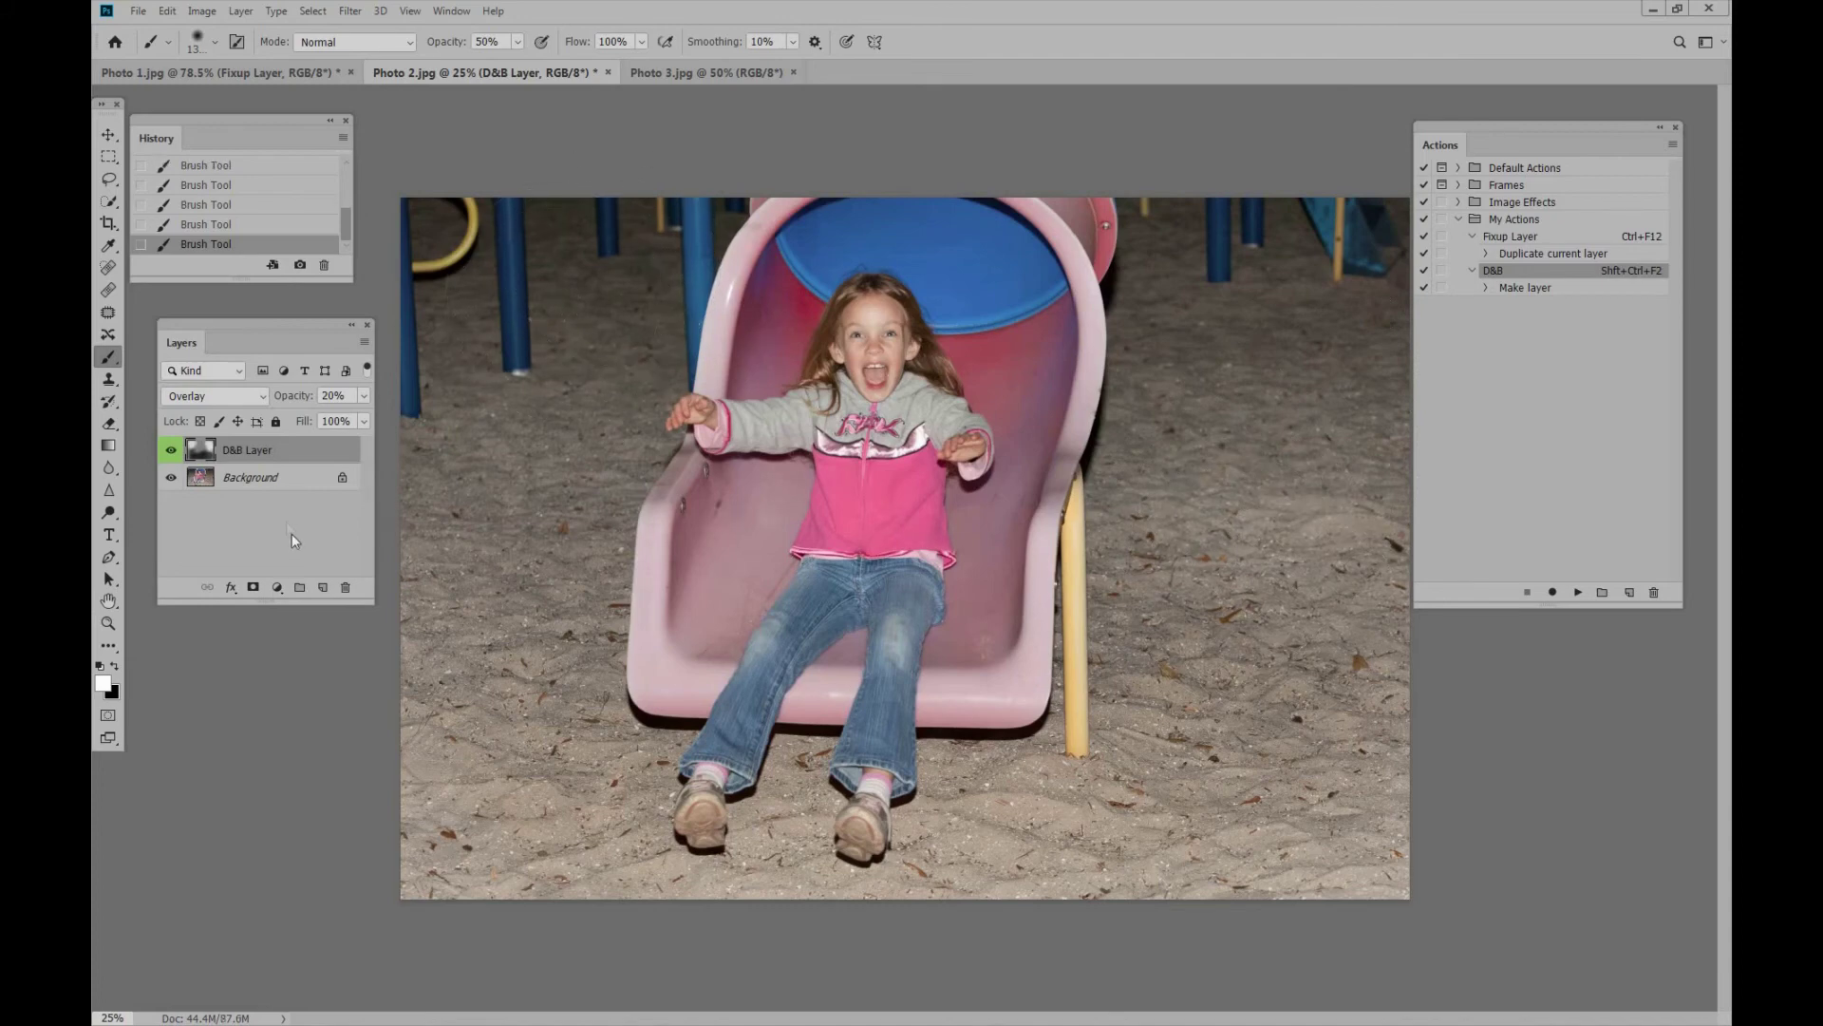
# Toggle the D&B Layer's visibility to compare before and after.
pyautogui.click(172, 452)
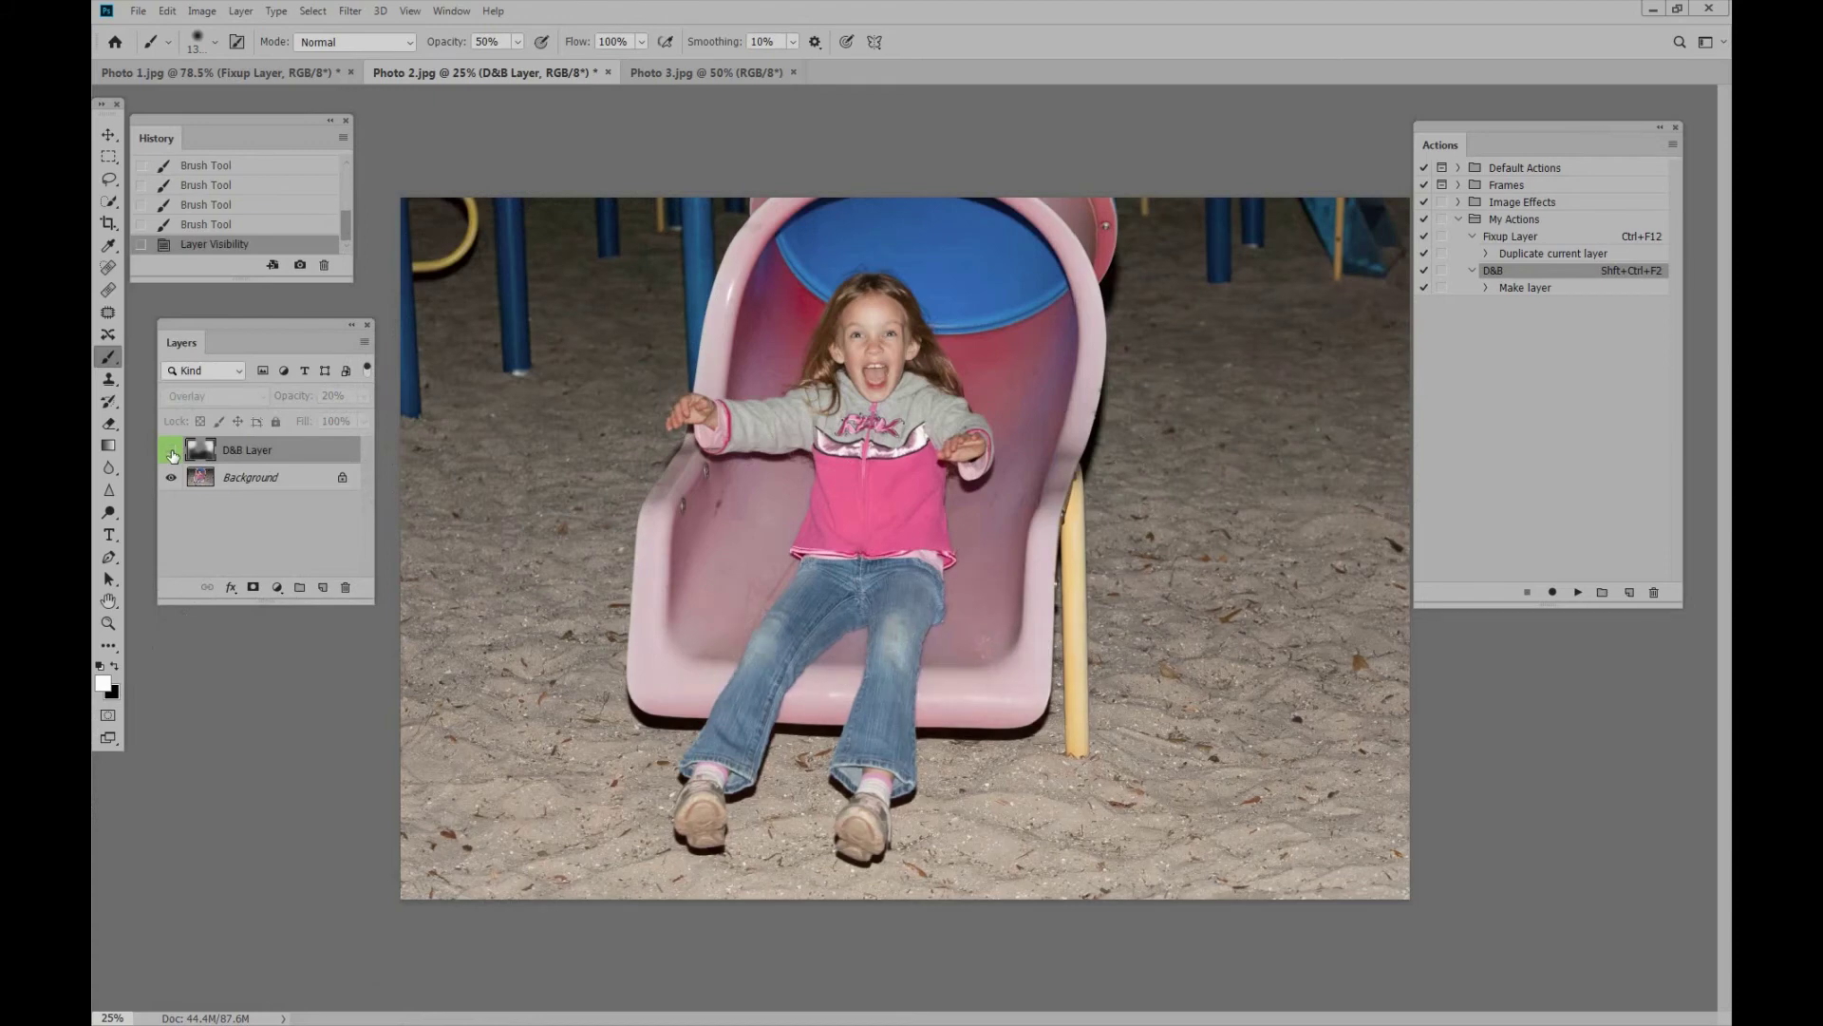
pyautogui.click(172, 453)
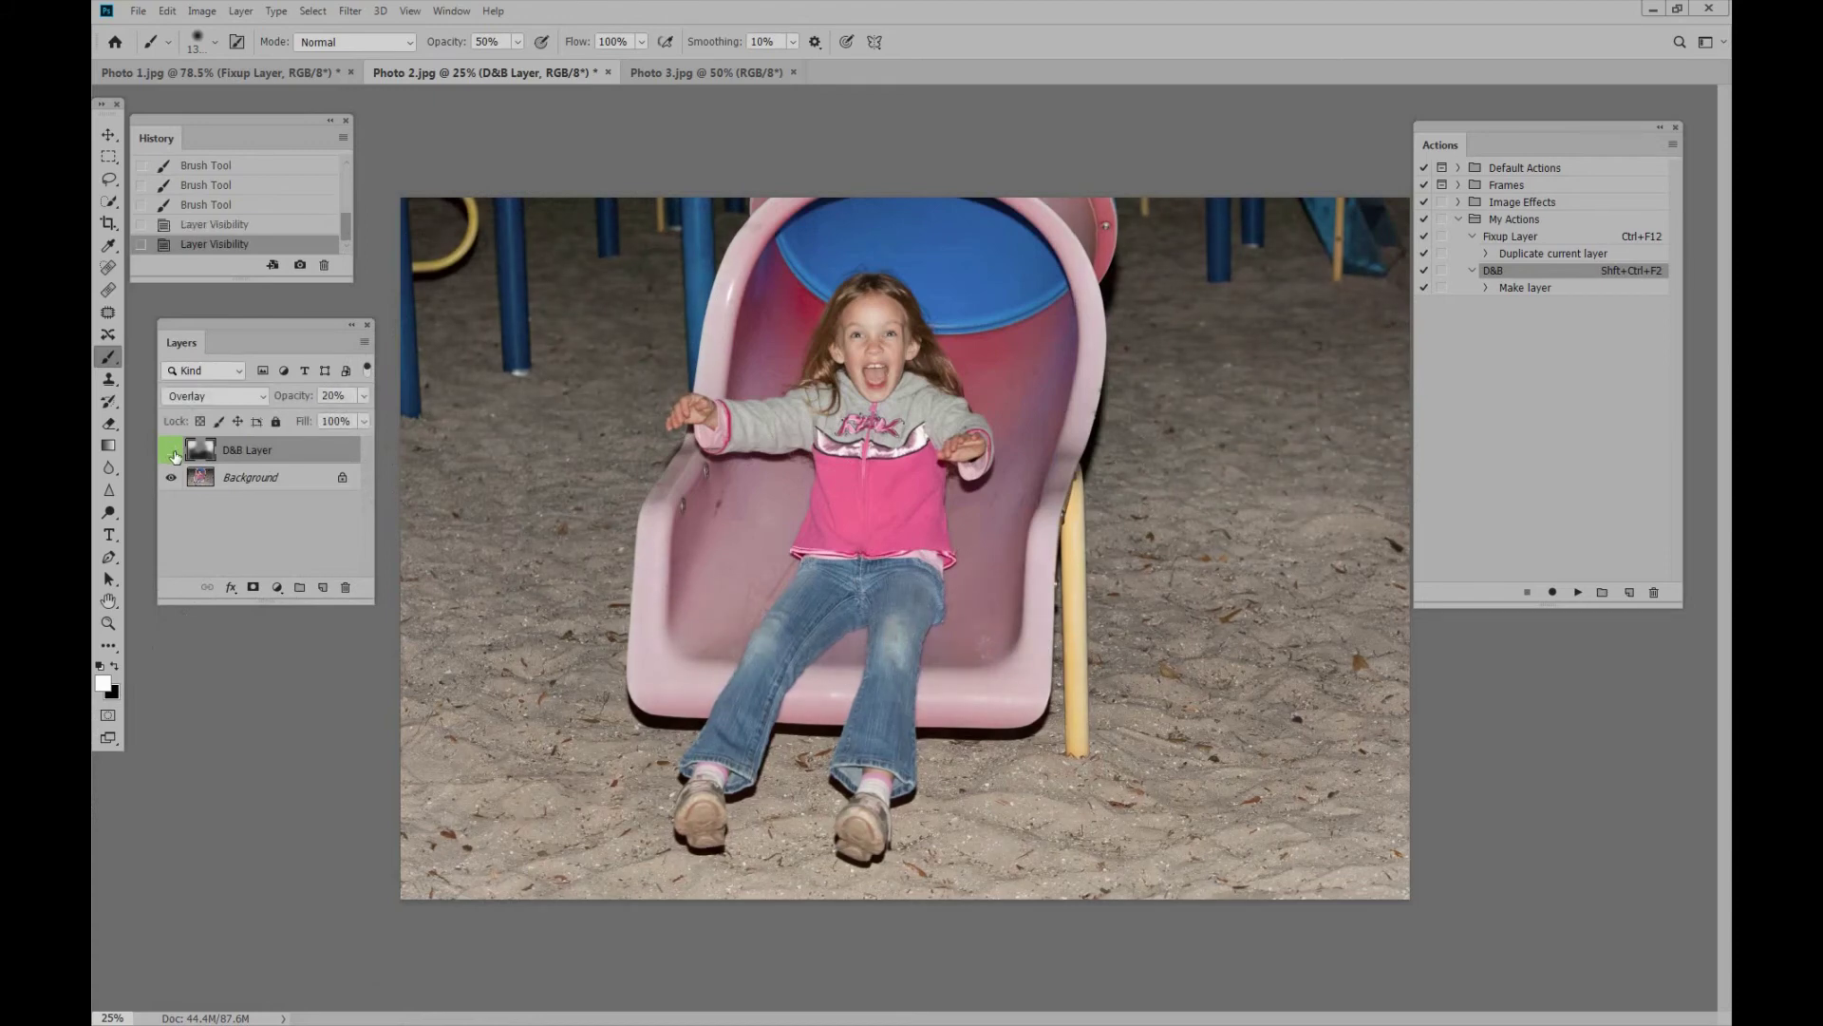
pyautogui.click(172, 452)
pyautogui.click(172, 452)
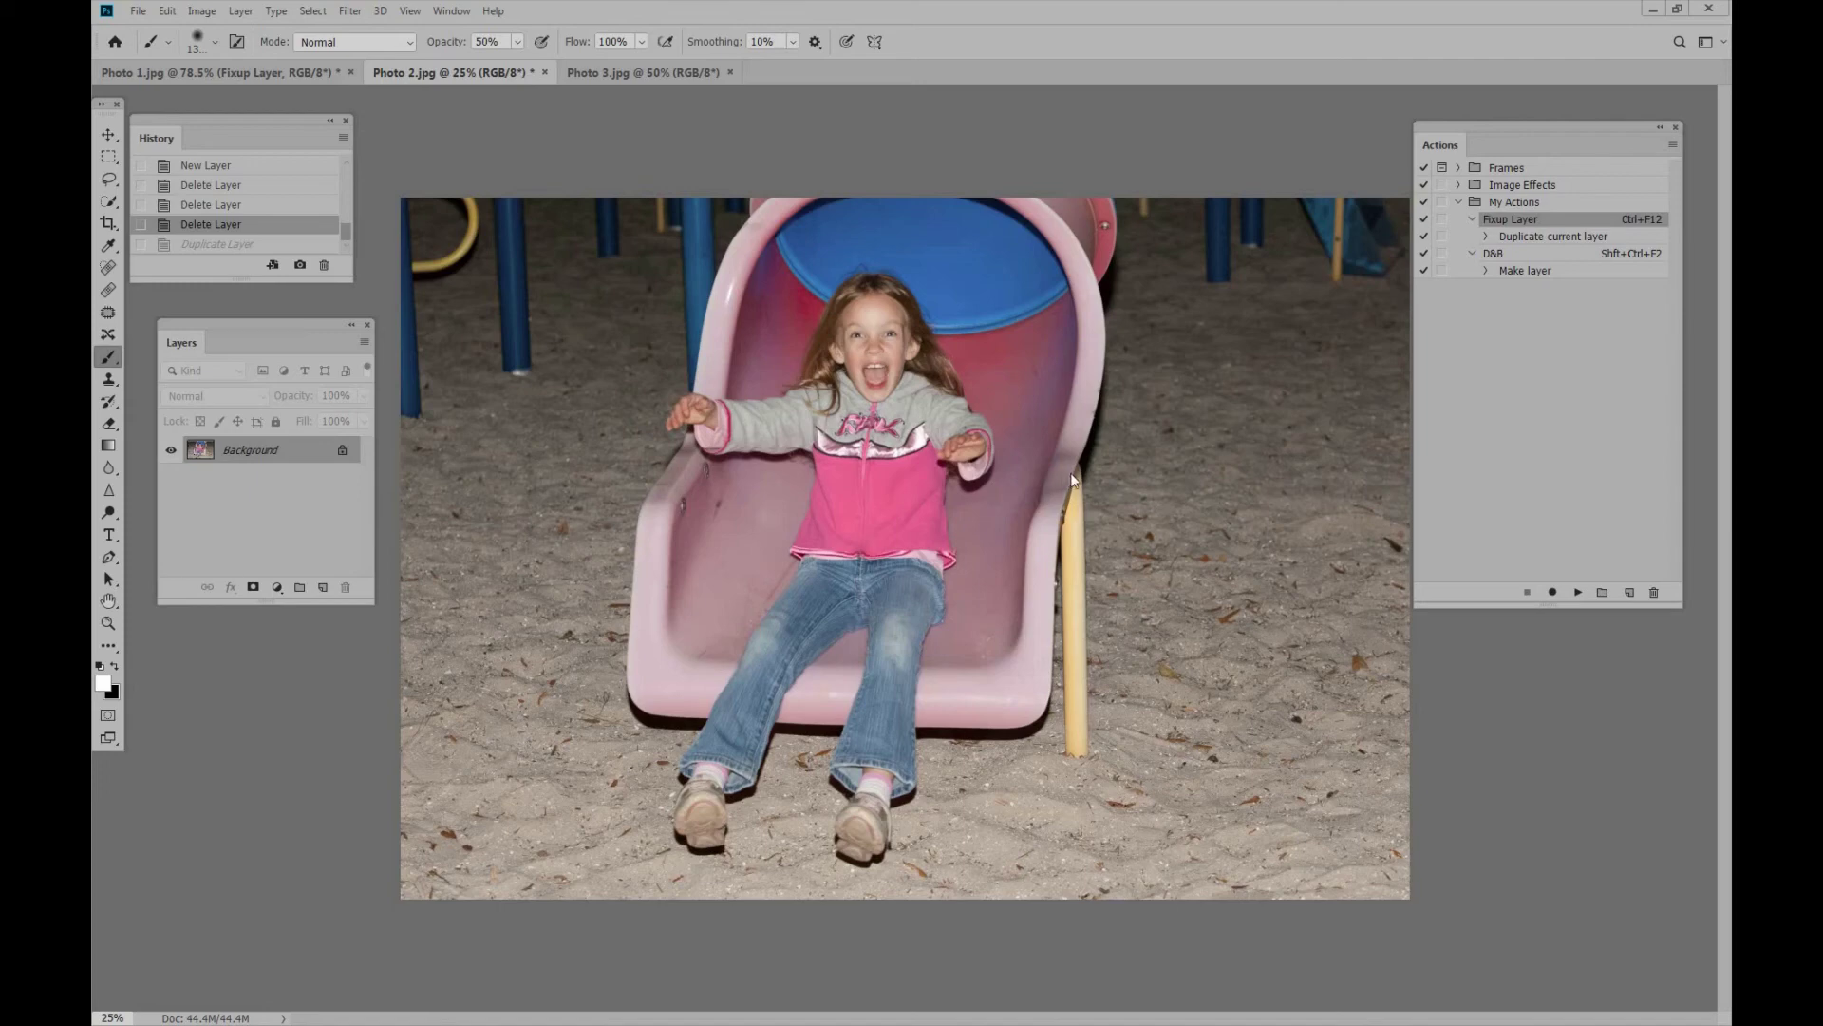
# Choose Save Actions for the selected My Actions set to save it as My Actions.atn.
pyautogui.click(1533, 204)
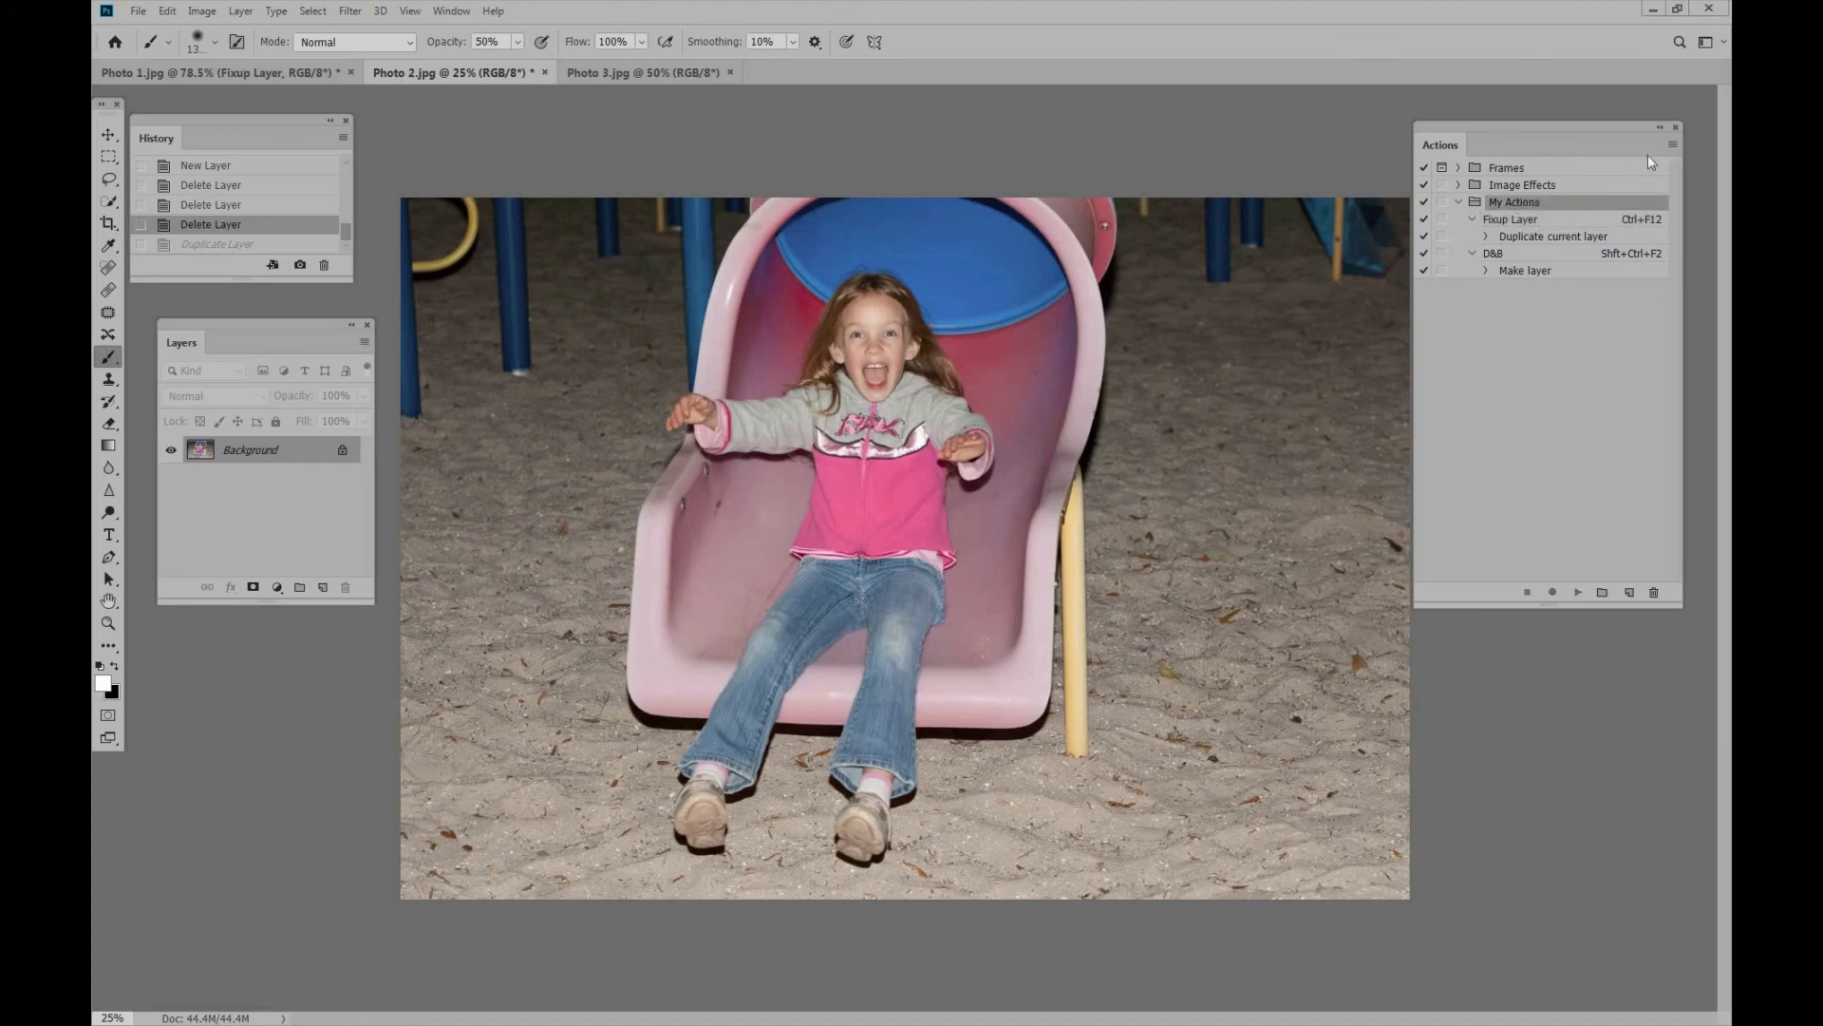
pyautogui.click(1672, 147)
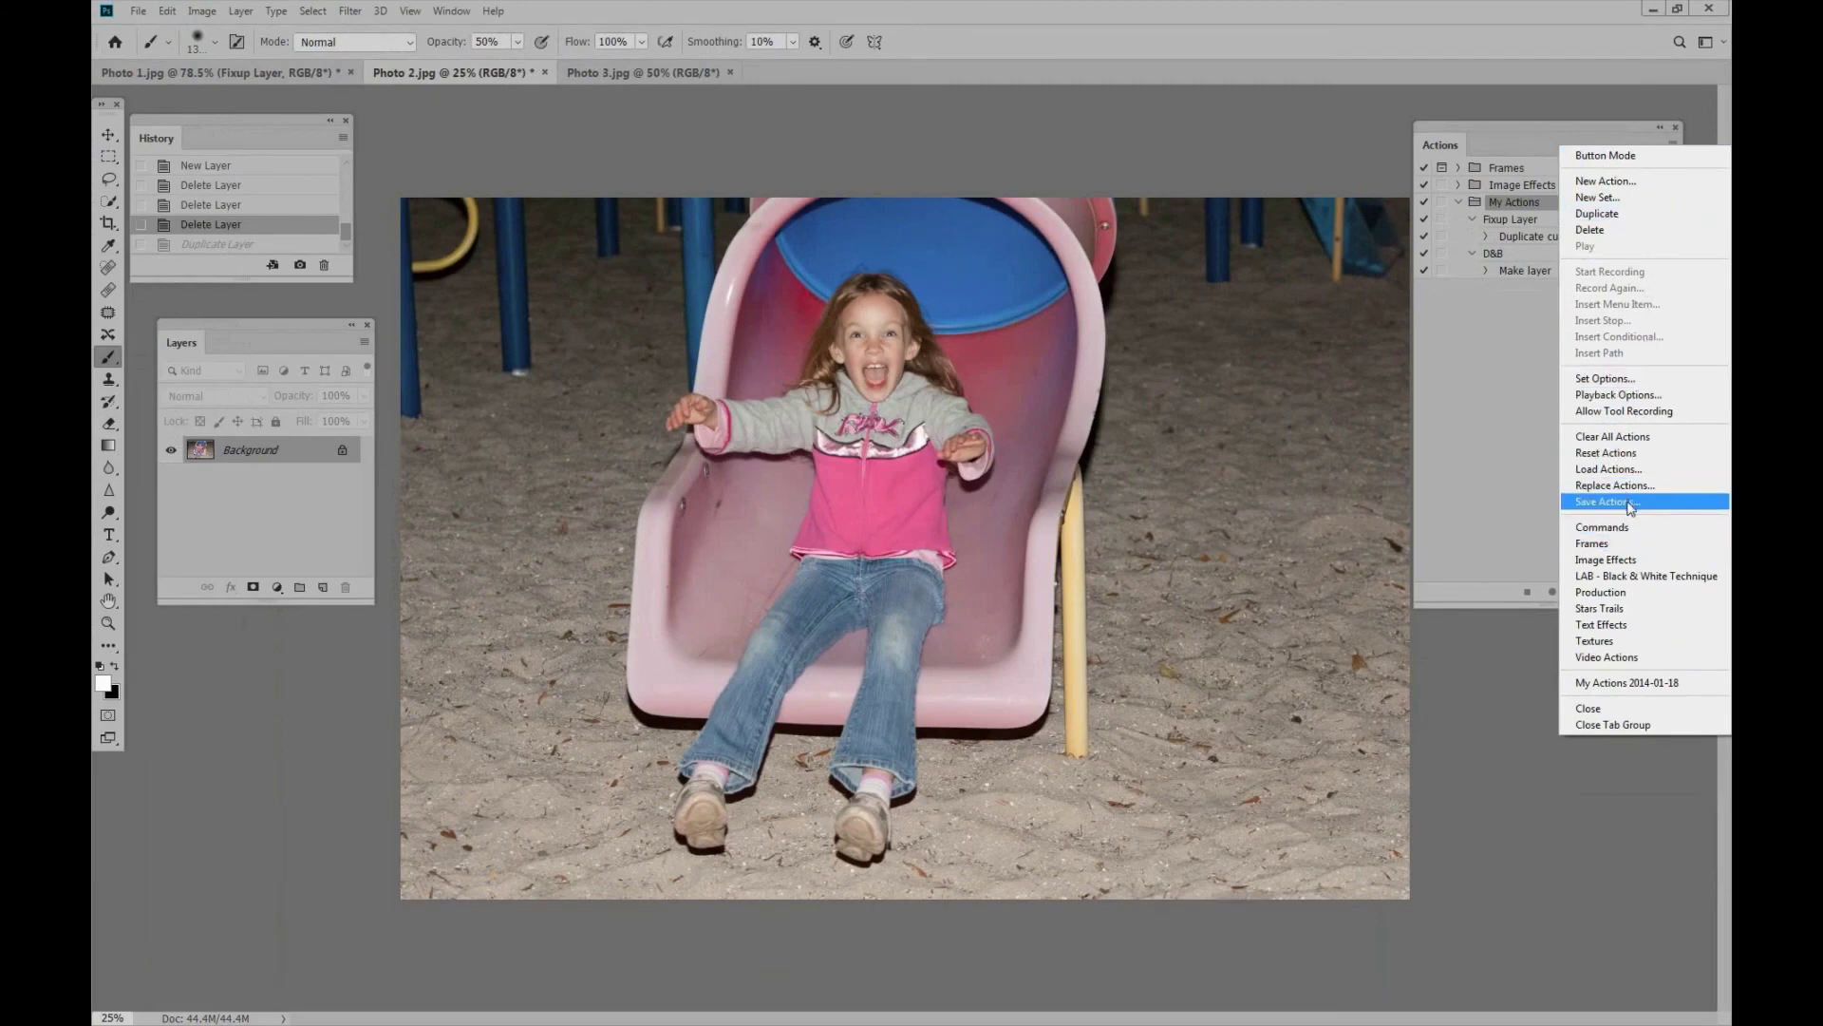
pyautogui.click(1627, 502)
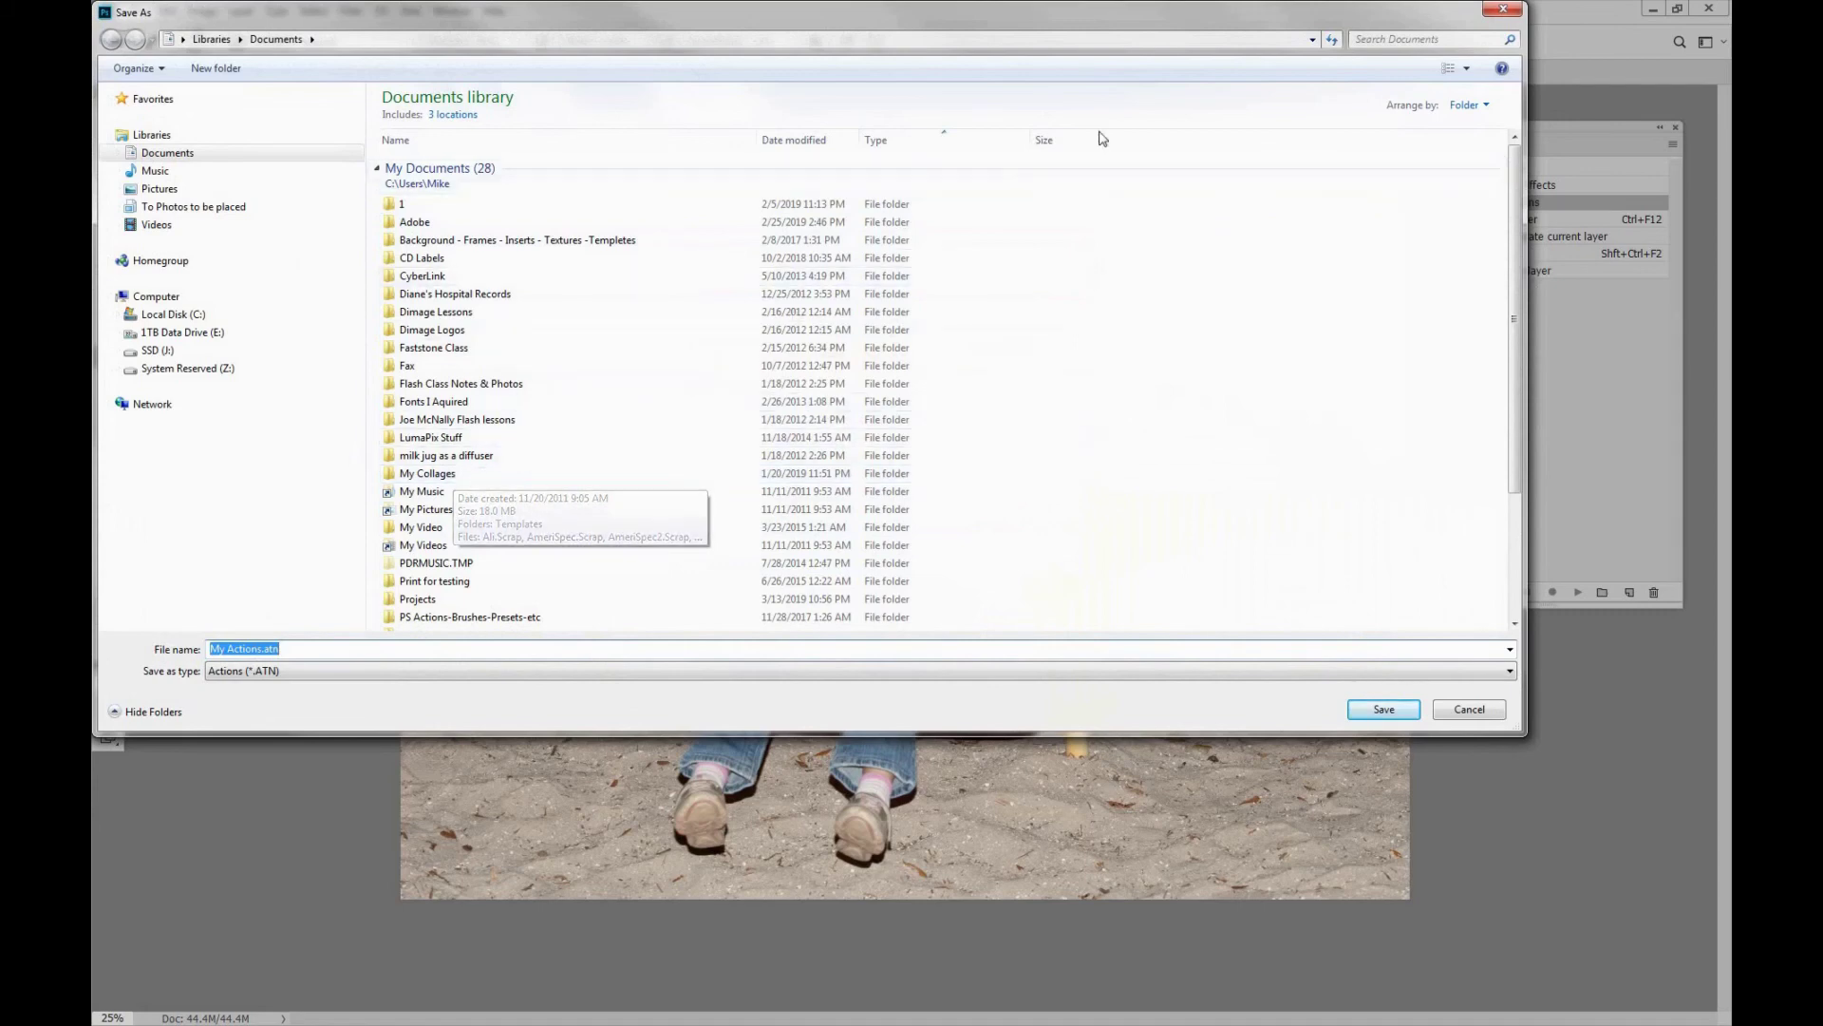
# Dismiss the save dialog and switch the Actions panel to Button Mode showing Fixup Layer and D&B.
pyautogui.click(1497, 12)
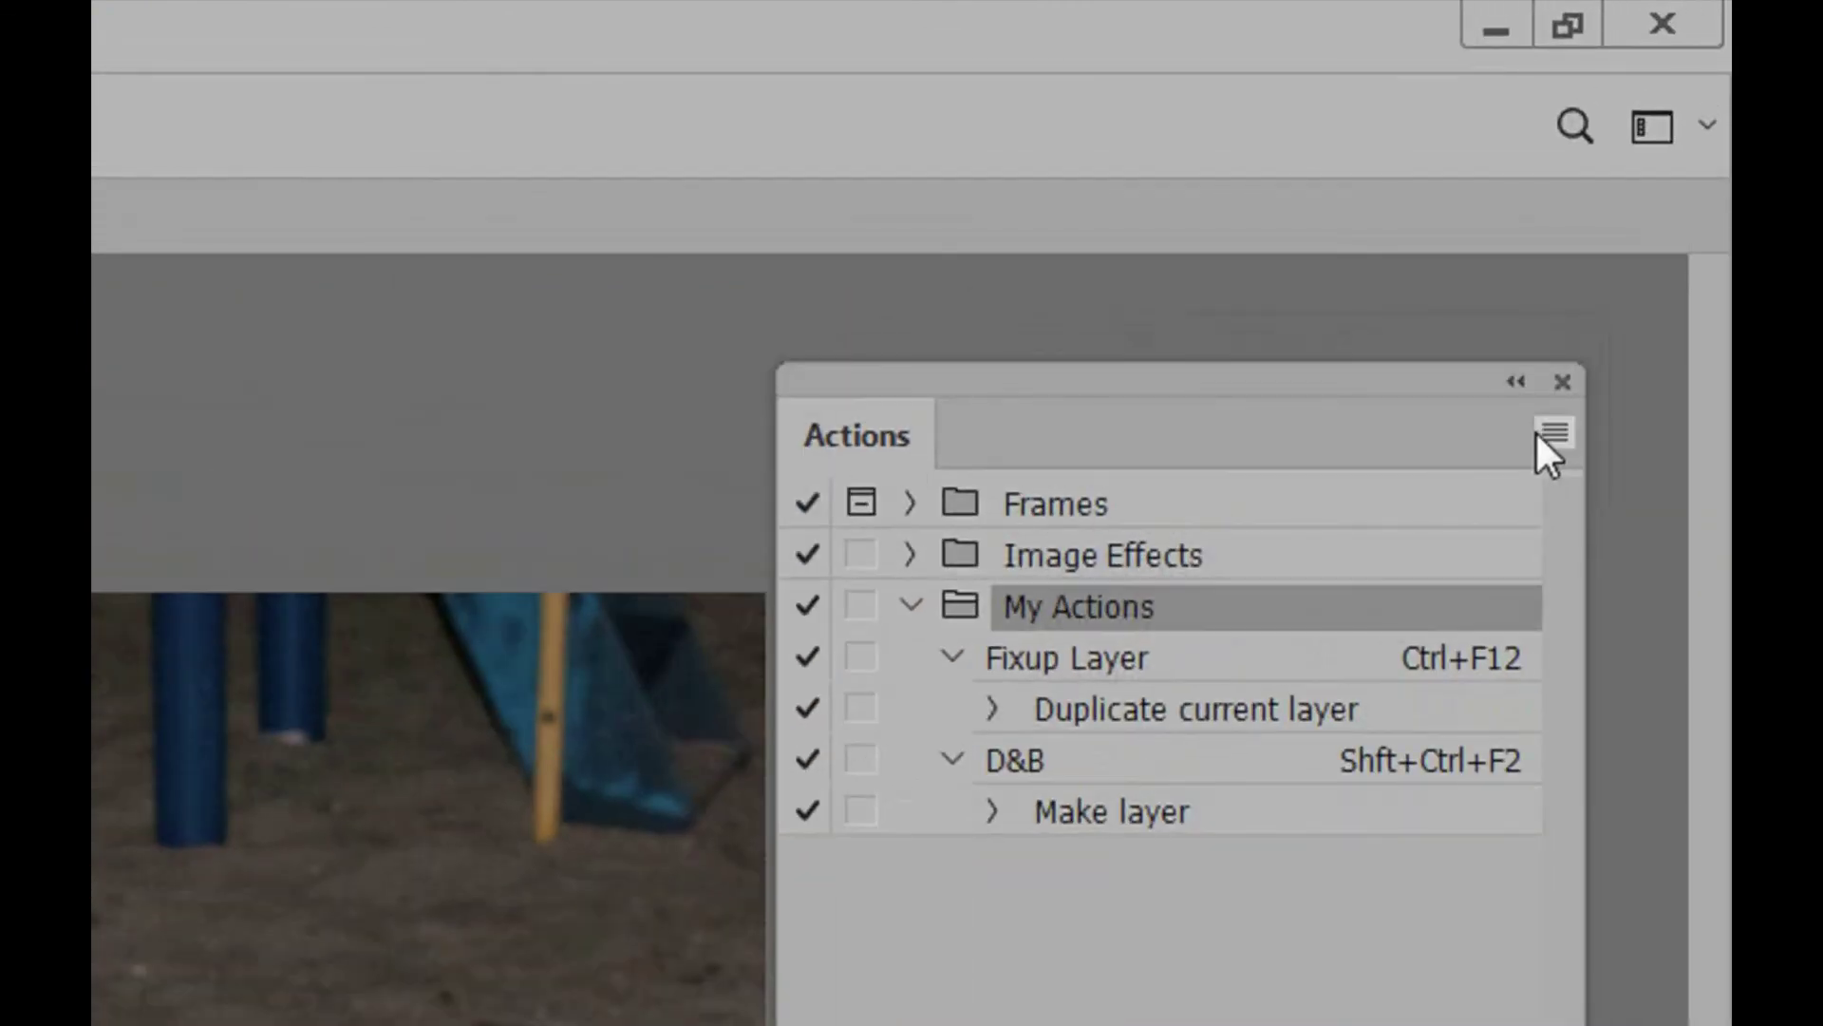
pyautogui.click(1552, 433)
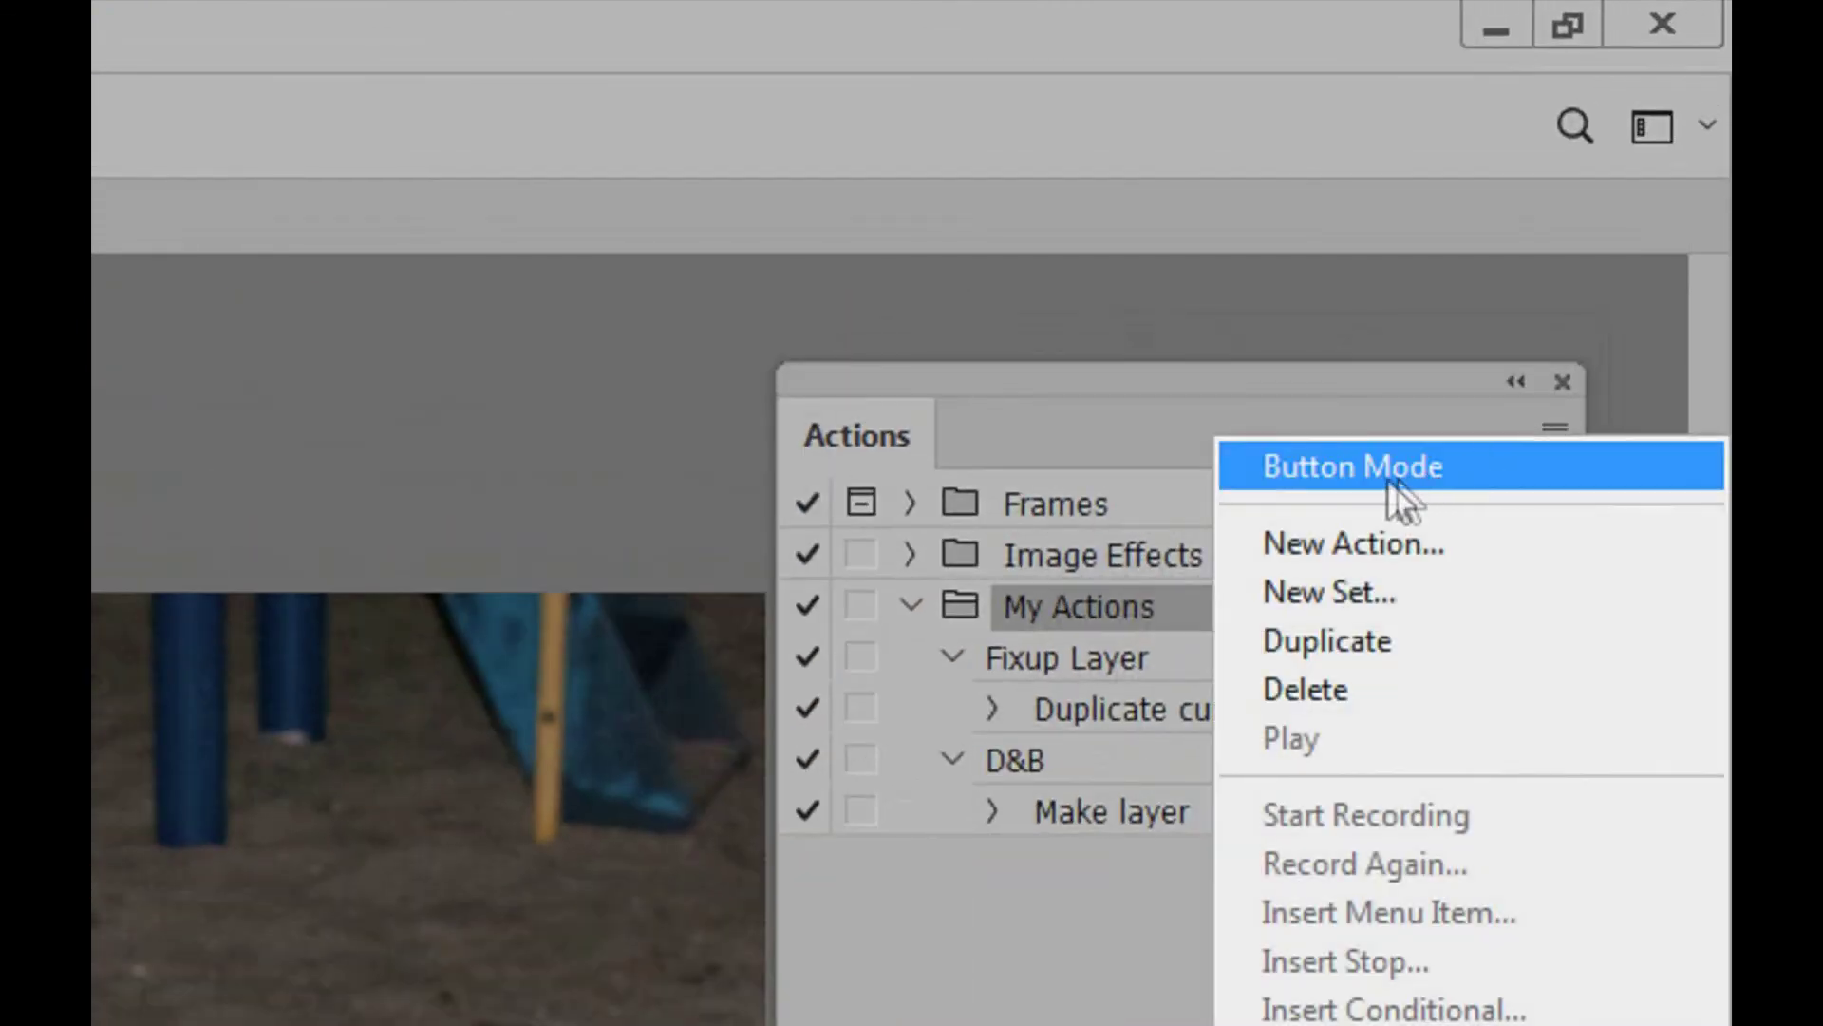
pyautogui.click(1365, 471)
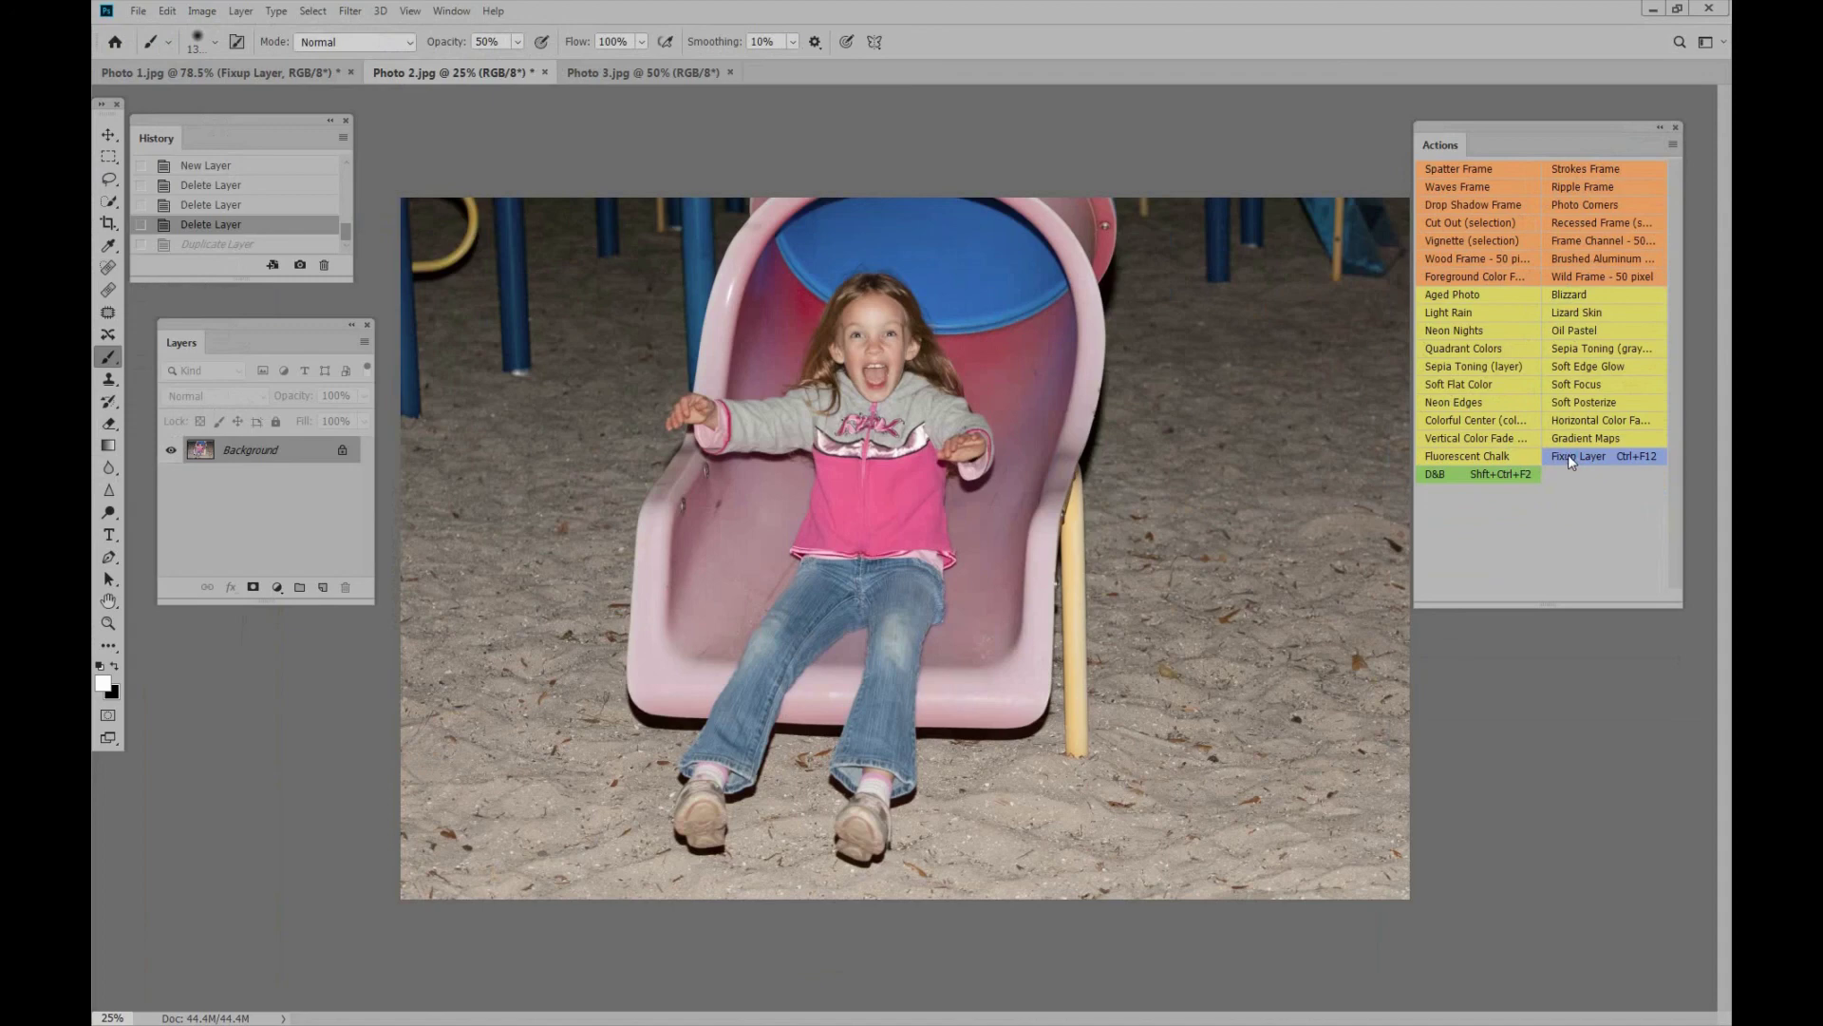
# Run the Fixup Layer and D&B action buttons on Photo 2, adding an Overlay 20% D&B Layer.
pyautogui.click(1573, 459)
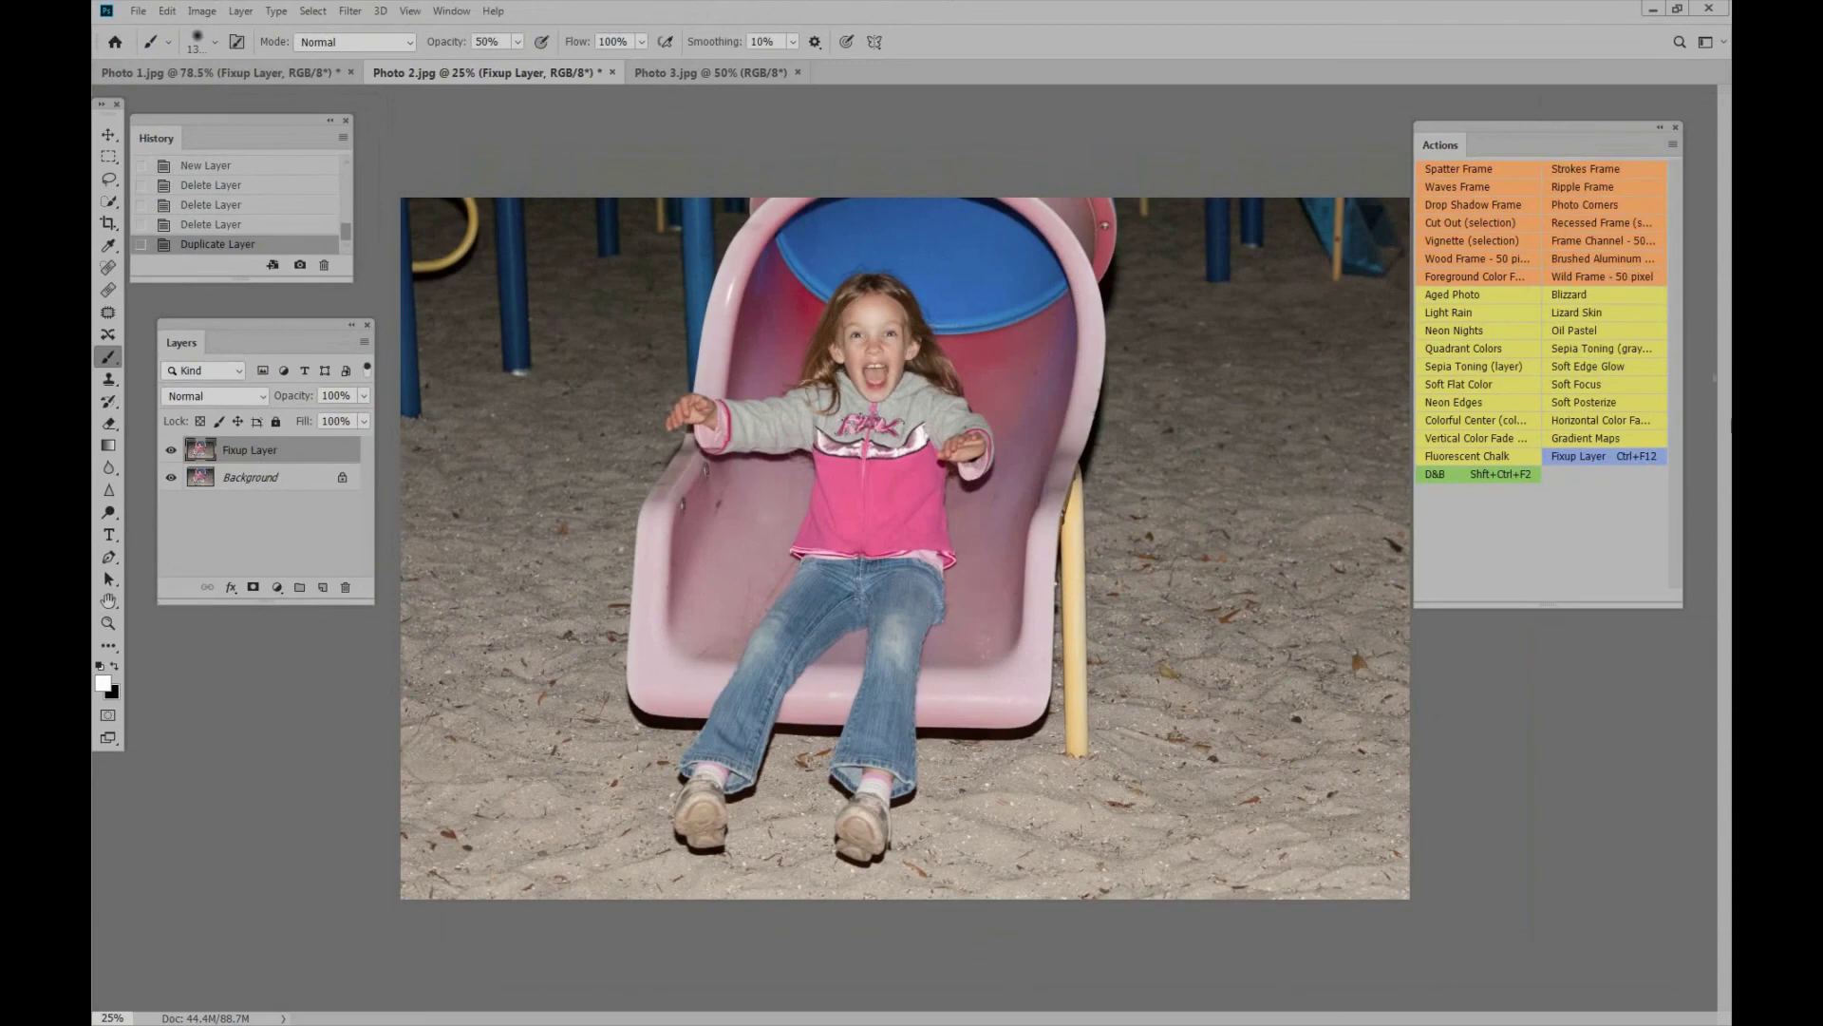
pyautogui.click(1447, 475)
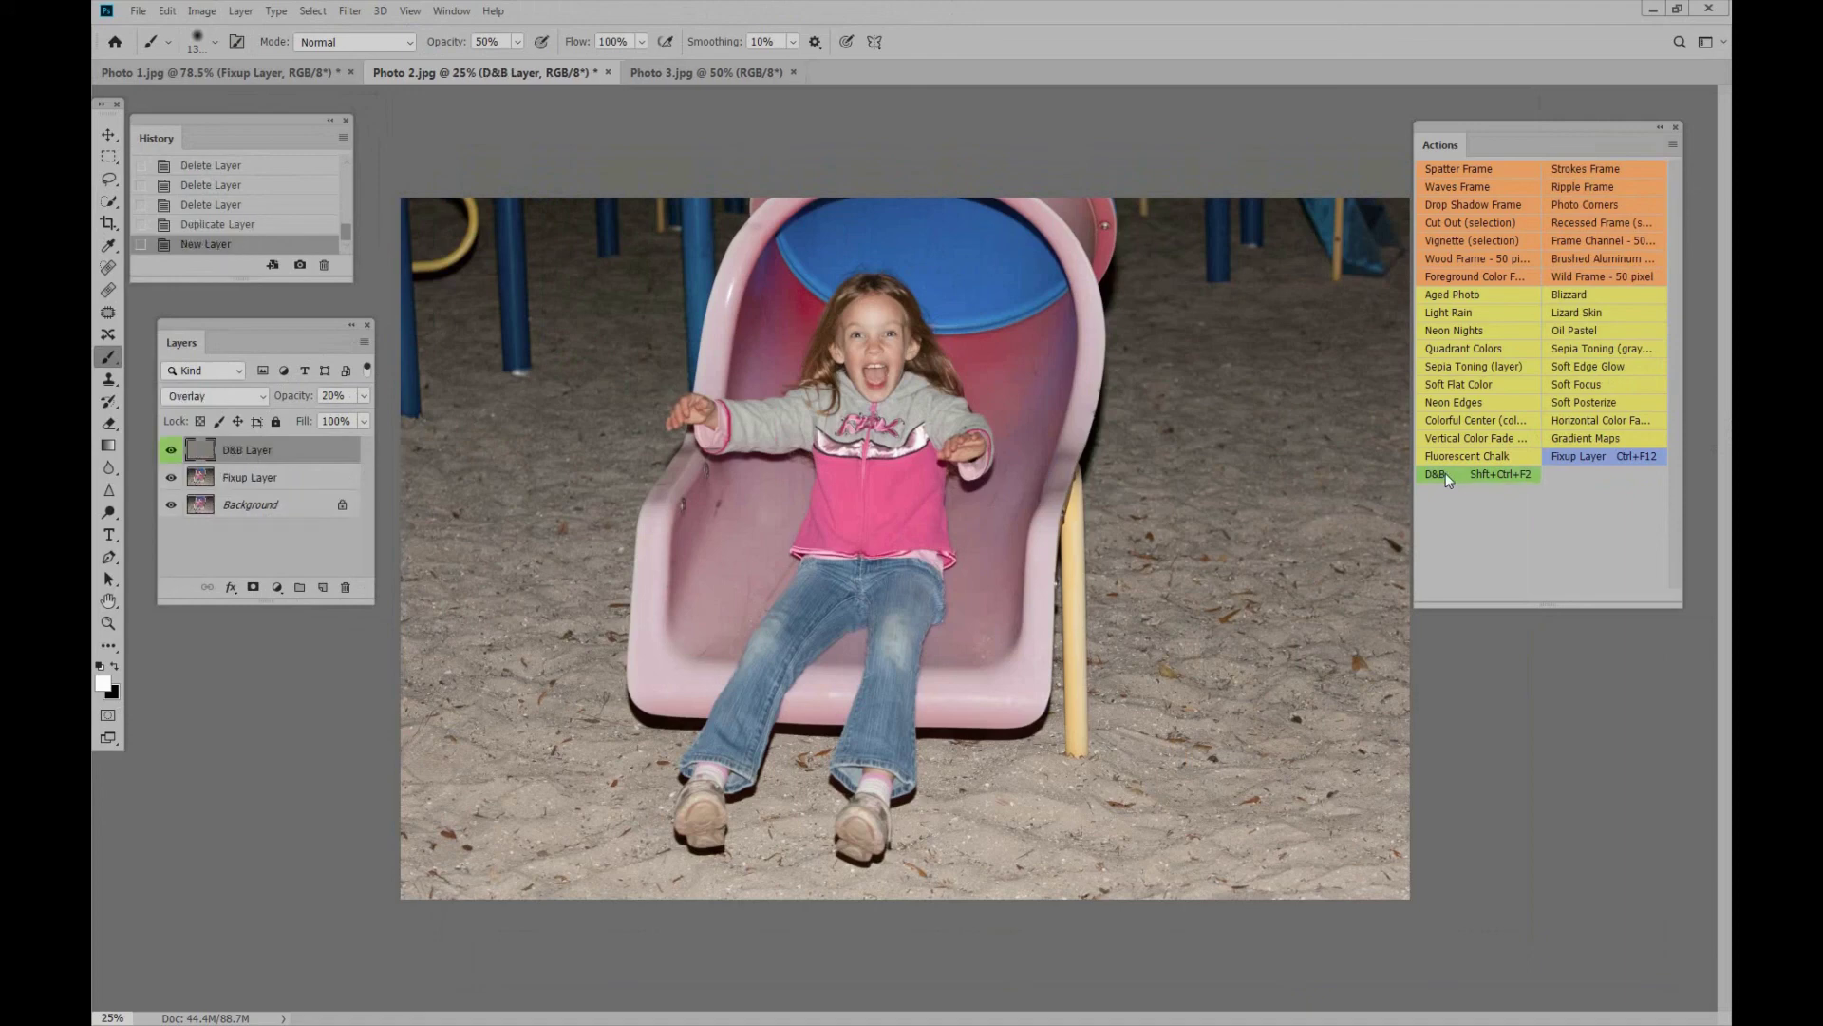